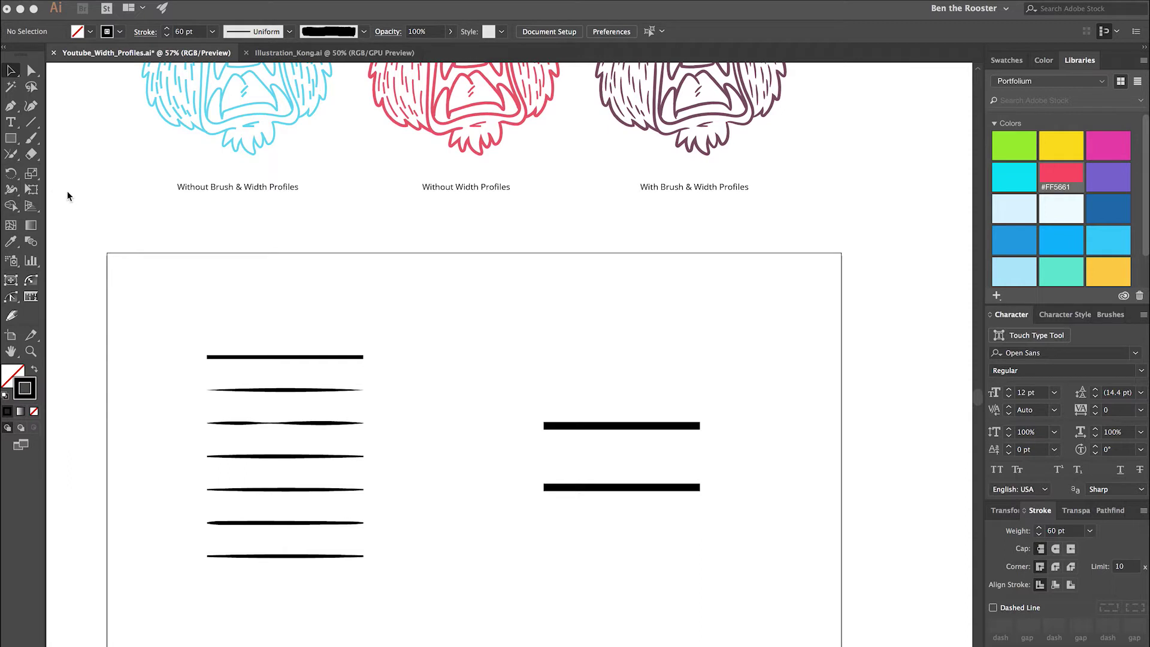
# Open the Variable Width Profile list in the Control bar.
pyautogui.scroll(2, 323, 273)
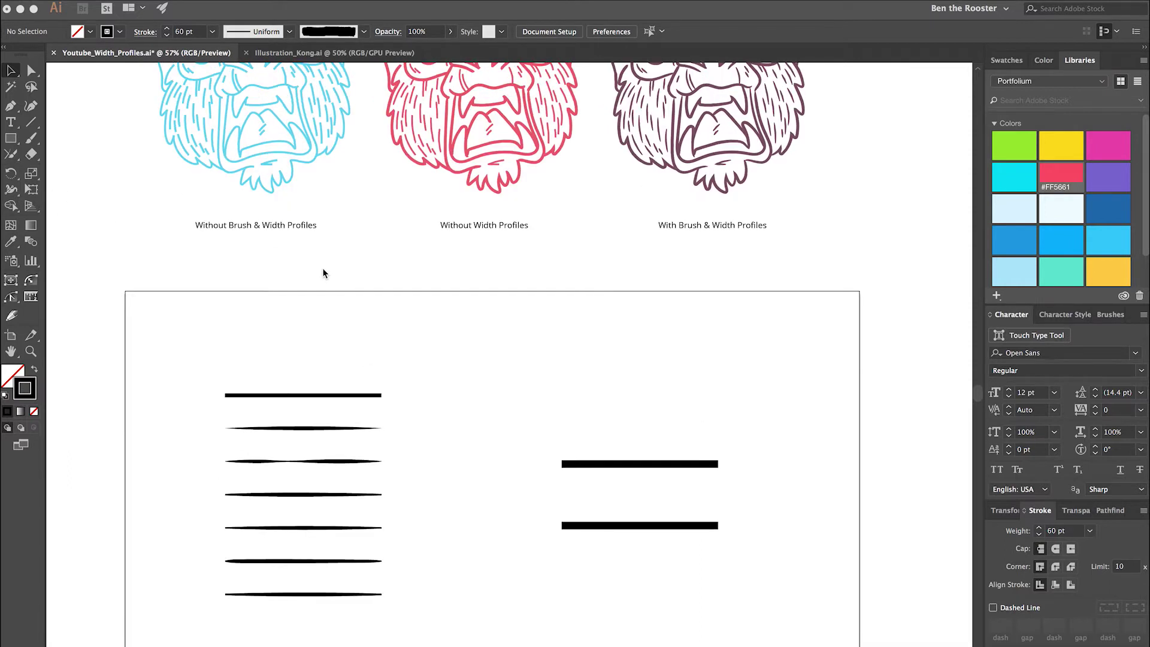
pyautogui.hscroll(1, 323, 273)
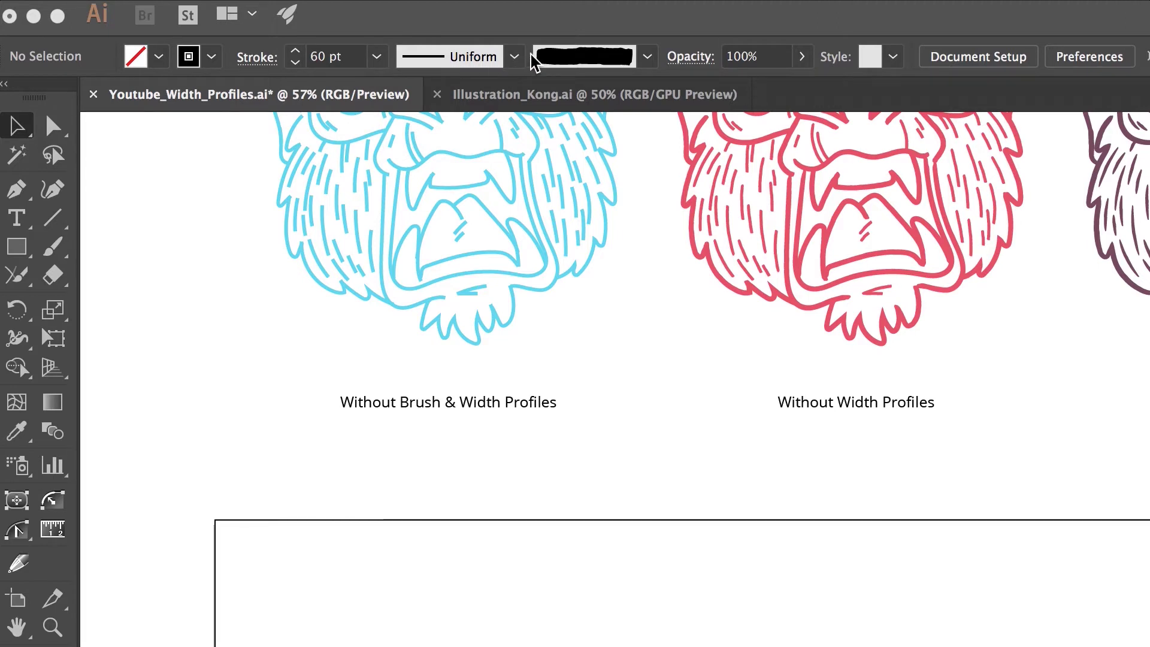
pyautogui.click(515, 57)
pyautogui.click(514, 56)
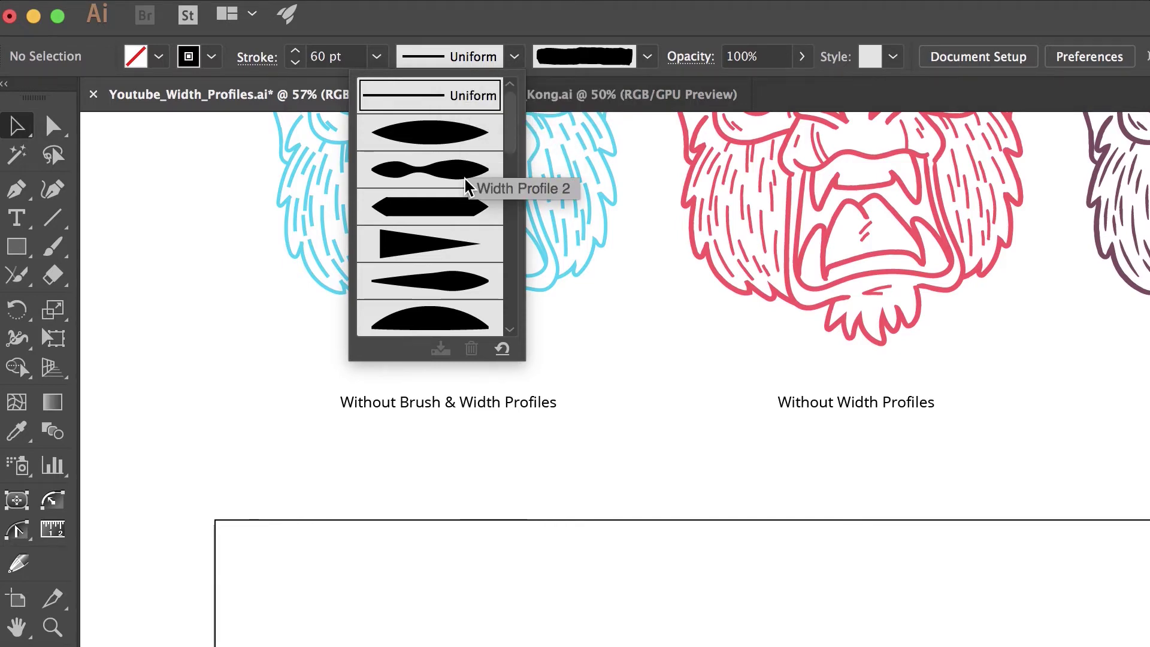
# Scroll through the Uniform, tapered, wavy and blotty profiles, then close the list unchanged.
pyautogui.scroll(-2, 469, 188)
pyautogui.scroll(2, 469, 187)
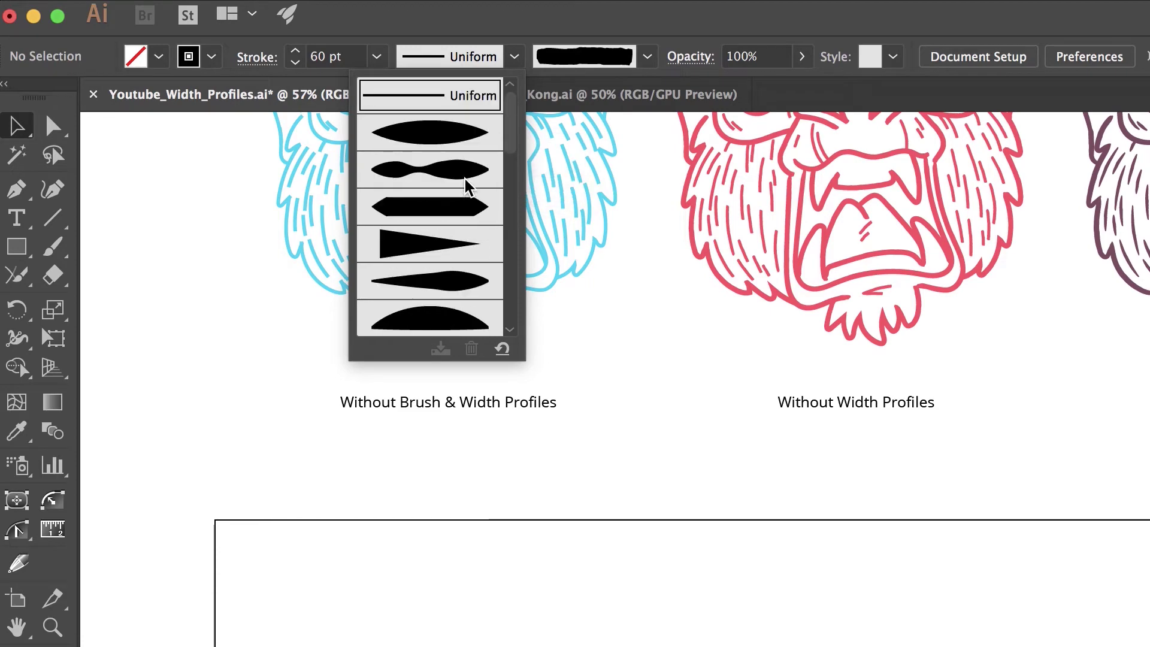
pyautogui.scroll(-2, 469, 188)
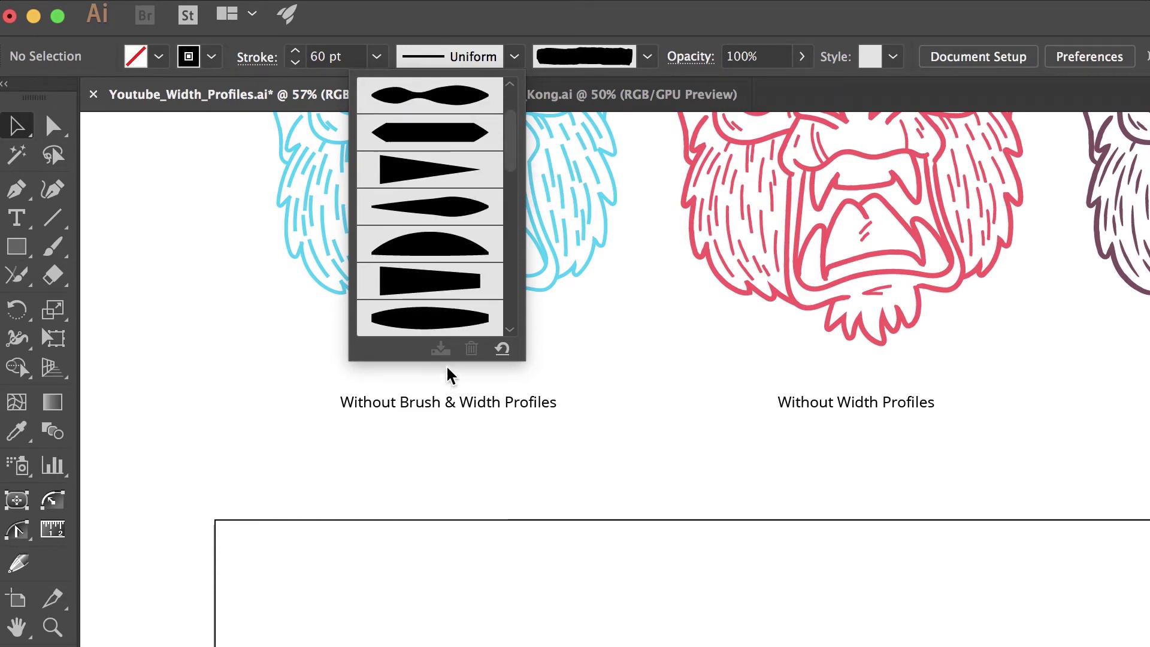
pyautogui.scroll(2, 451, 197)
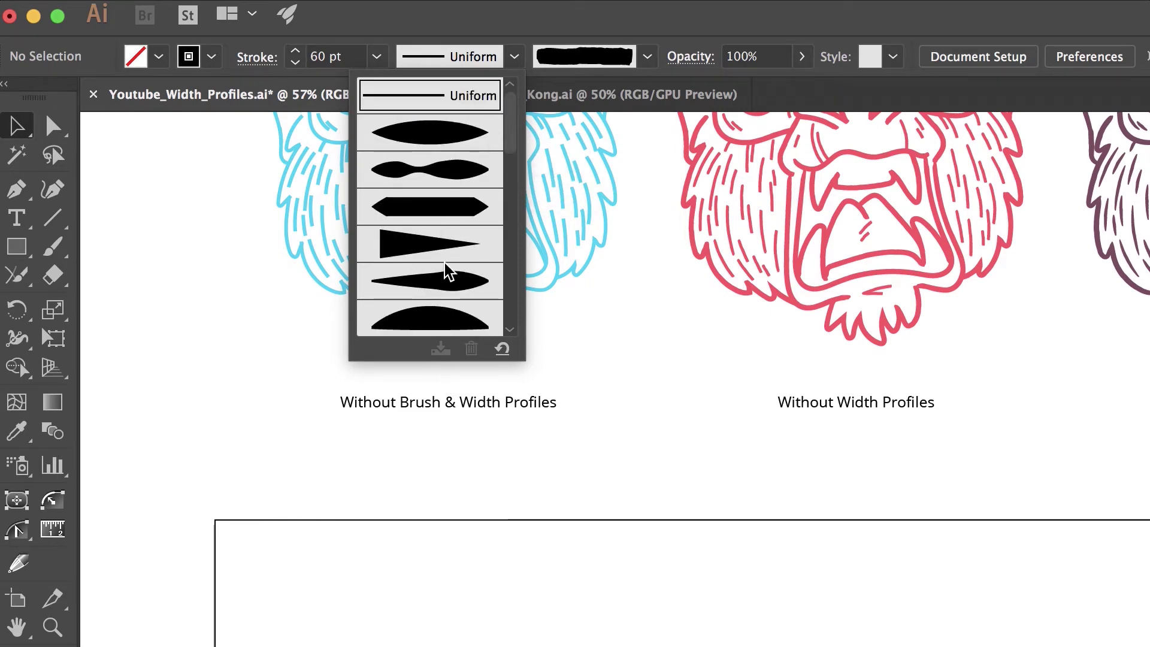
pyautogui.scroll(-3, 447, 325)
pyautogui.scroll(-3, 466, 269)
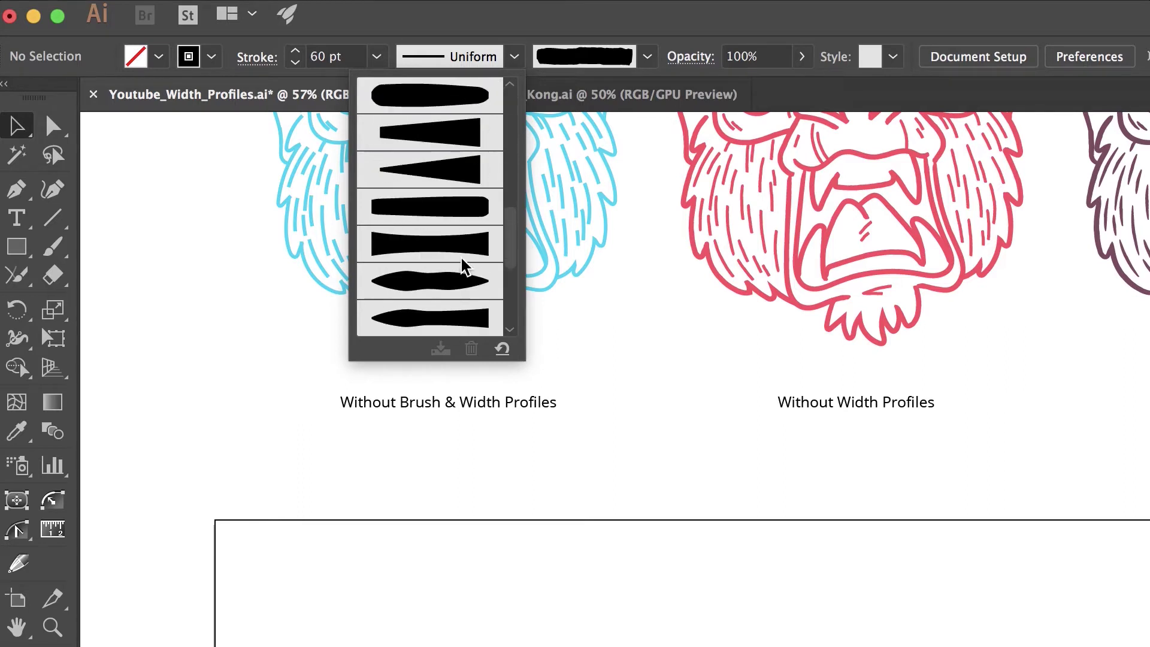
pyautogui.scroll(-6, 466, 268)
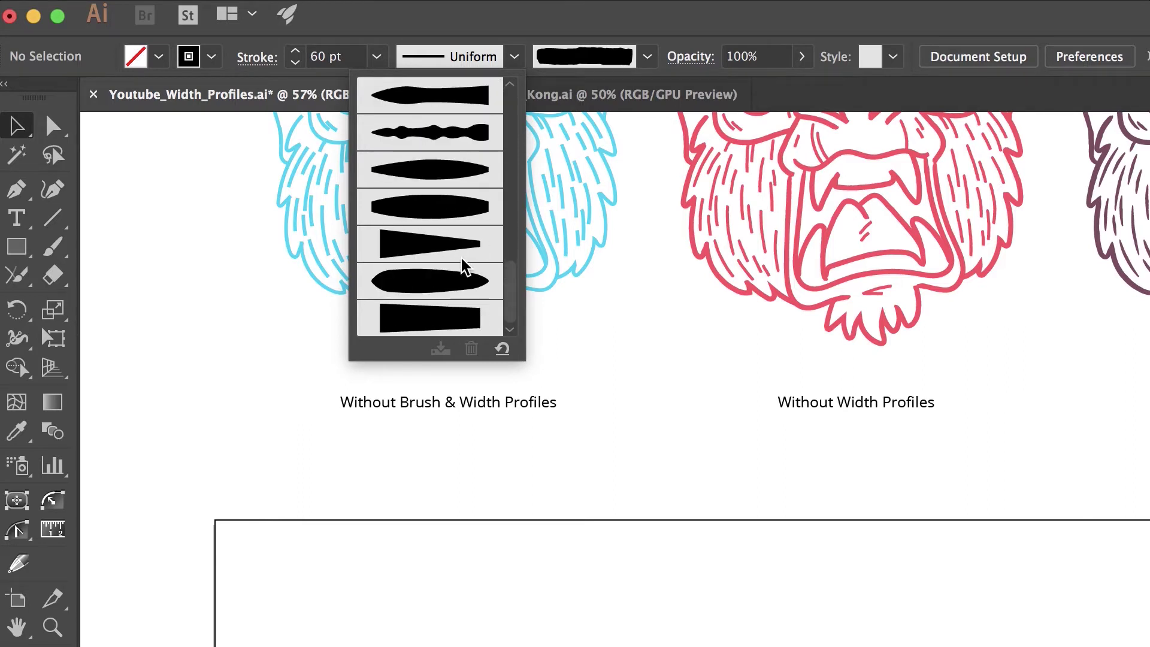
pyautogui.scroll(10, 466, 267)
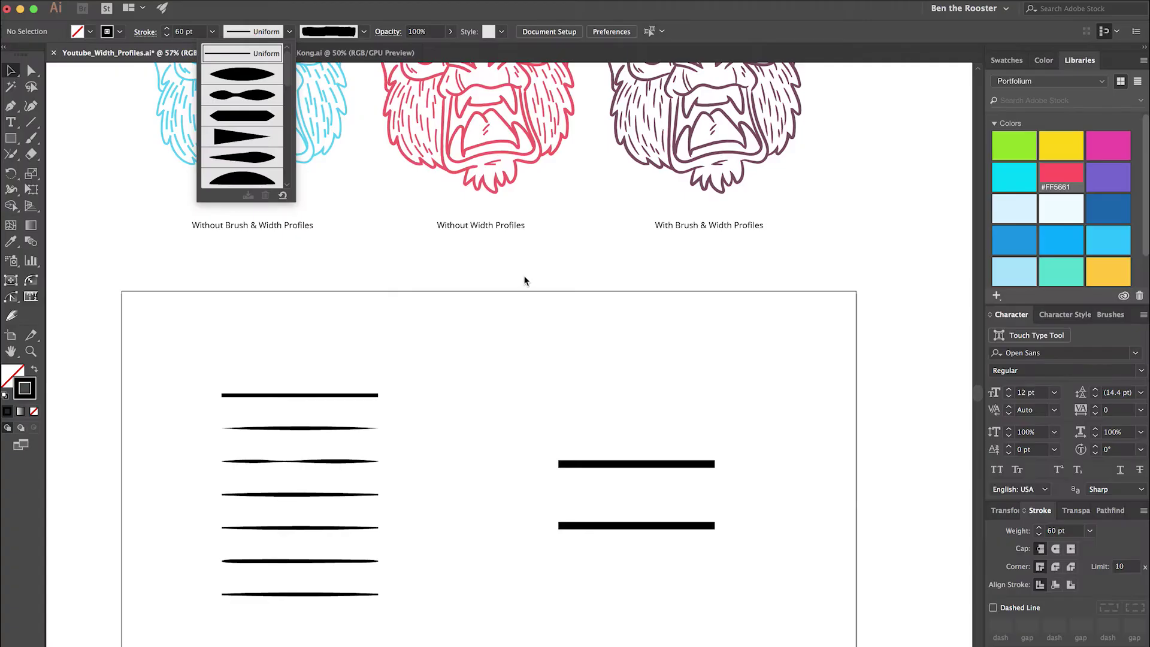
pyautogui.click(508, 339)
# Pan up and left to bring the gorilla heads into view.
pyautogui.scroll(3, 506, 340)
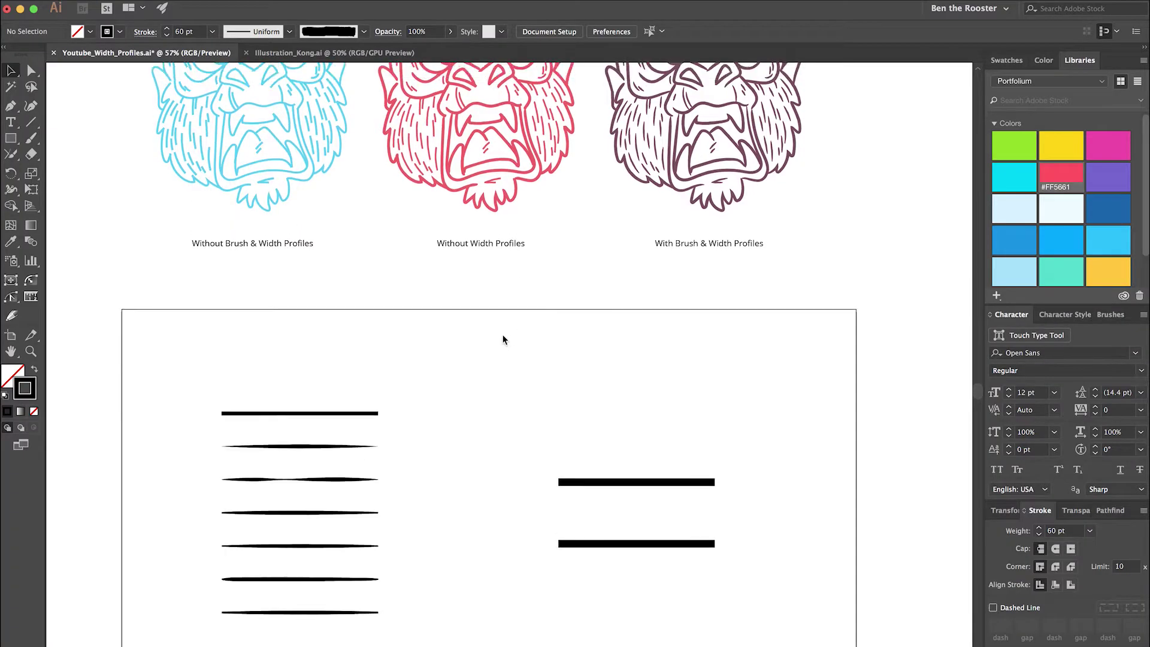
pyautogui.scroll(5, 503, 339)
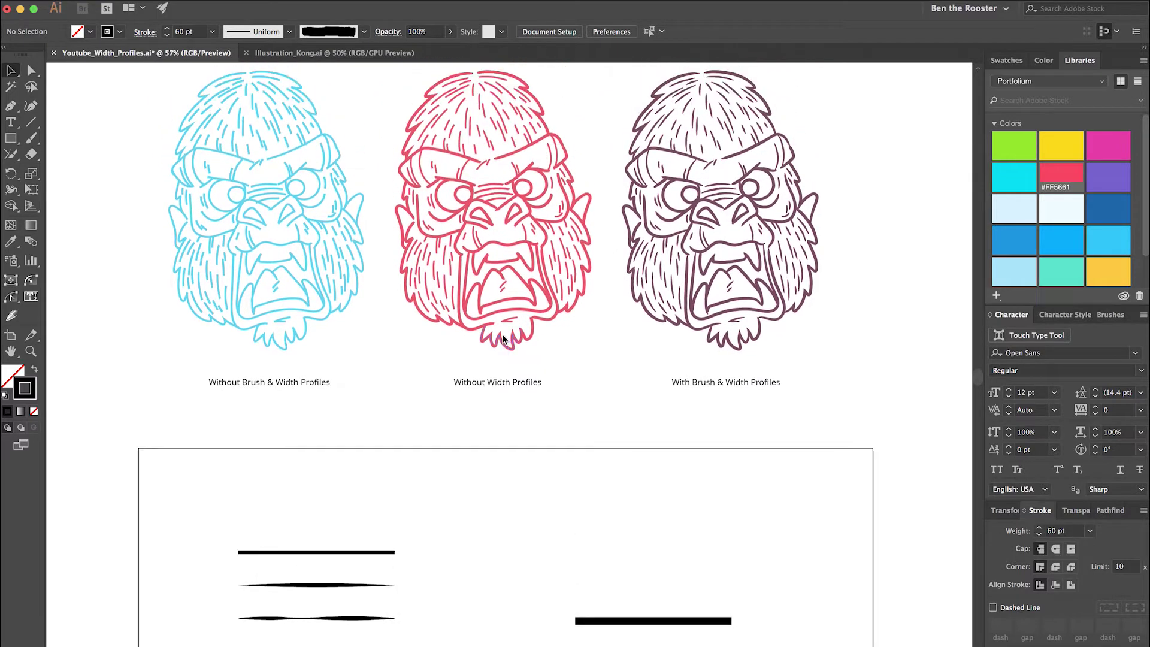
pyautogui.scroll(2, 503, 339)
pyautogui.scroll(1, 503, 340)
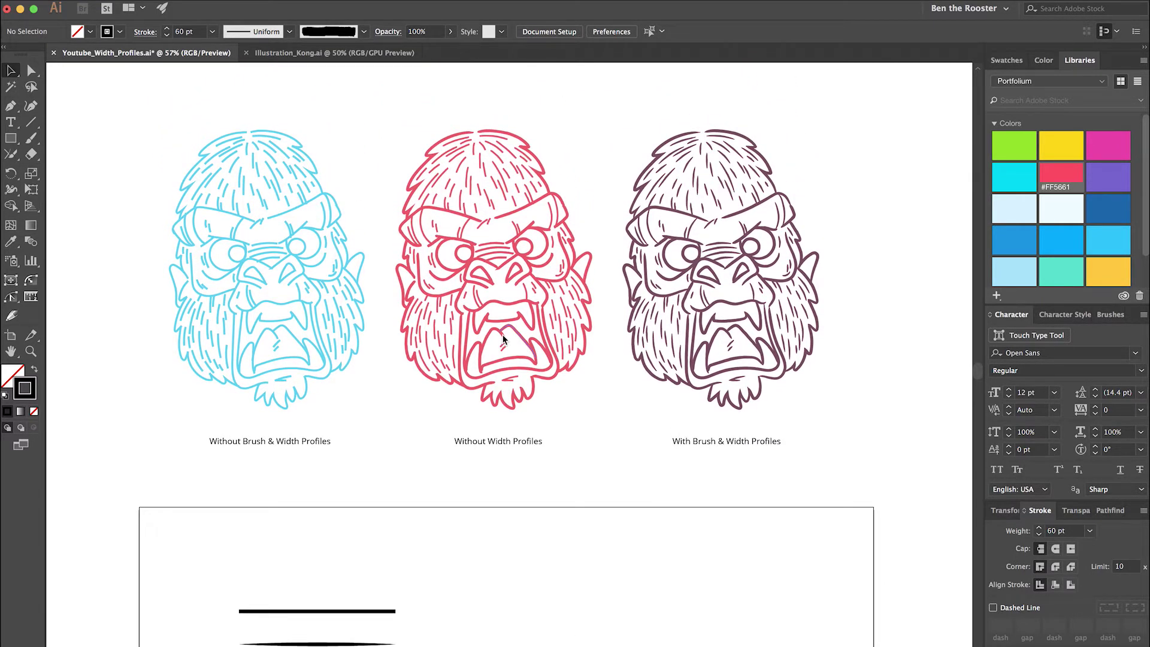
pyautogui.scroll(7, 458, 329)
pyautogui.hscroll(-2, 458, 329)
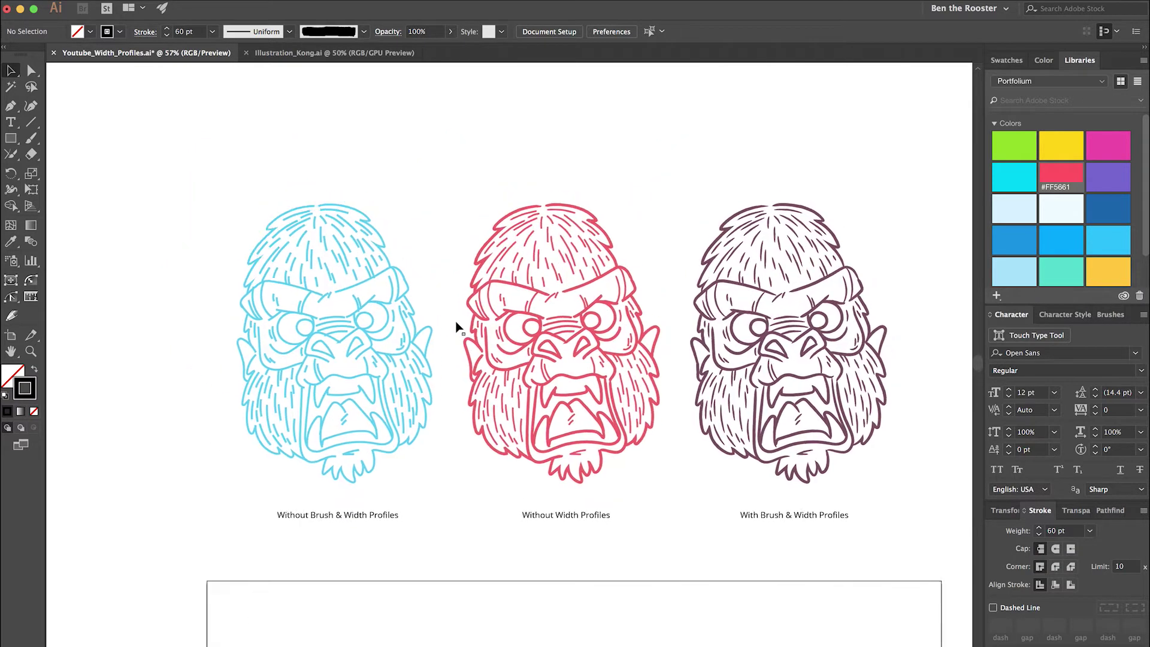
pyautogui.scroll(-2, 455, 325)
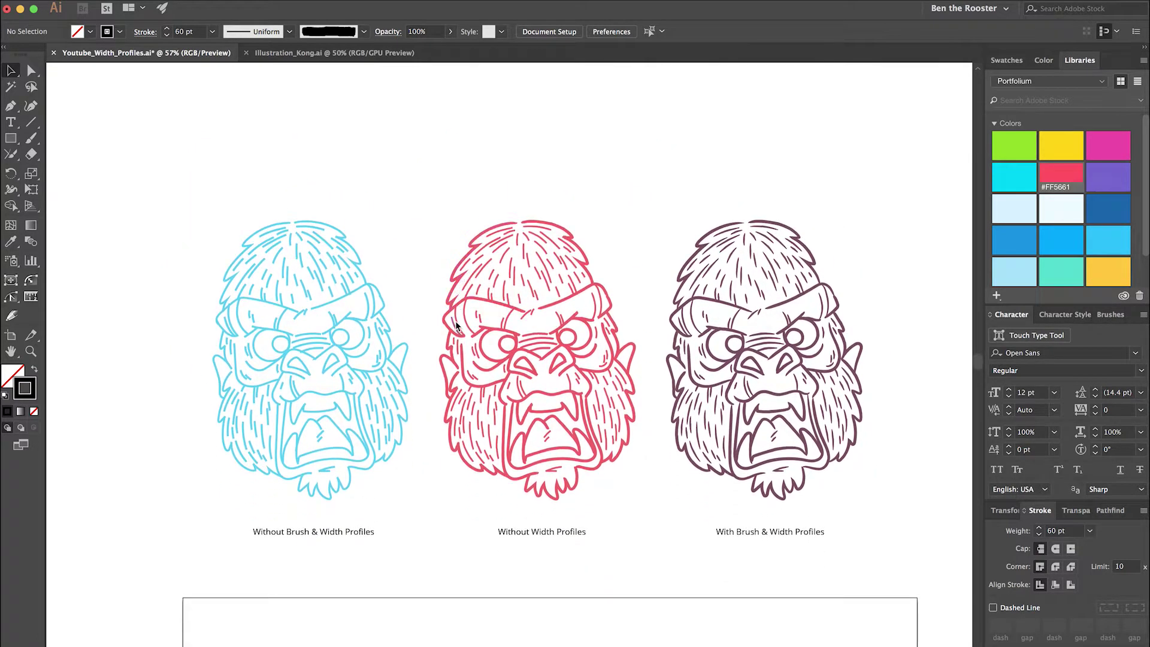
pyautogui.scroll(1, 456, 326)
pyautogui.scroll(1, 456, 327)
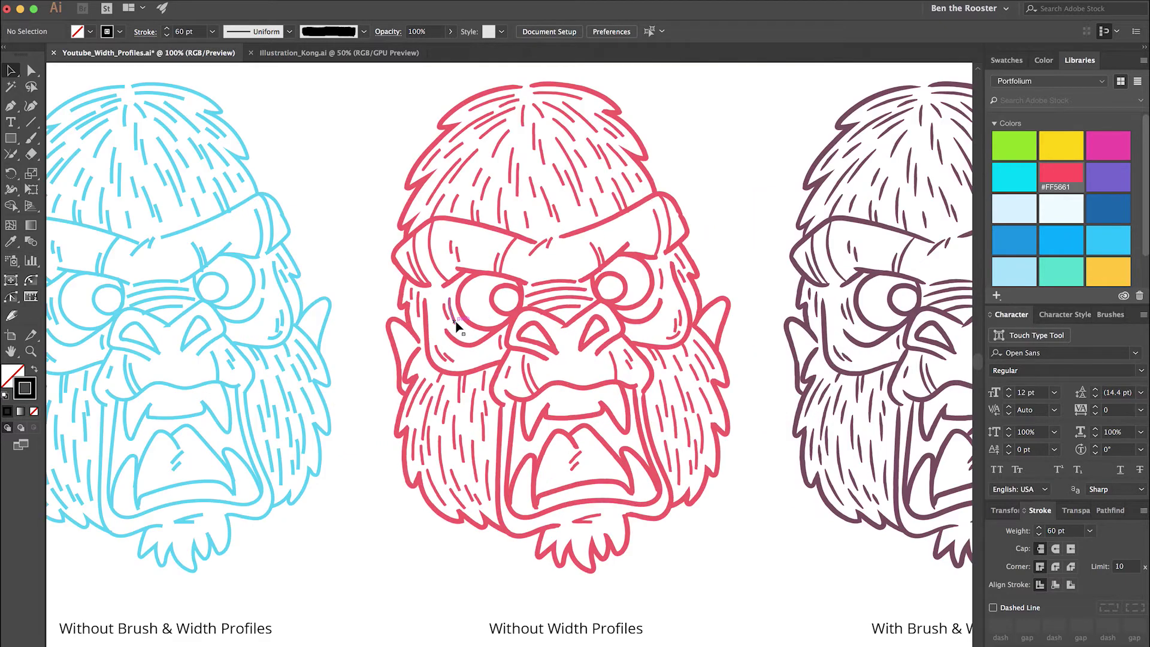
pyautogui.hscroll(-4, 452, 326)
pyautogui.scroll(1, 452, 326)
pyautogui.hscroll(-3, 454, 326)
pyautogui.scroll(1, 453, 326)
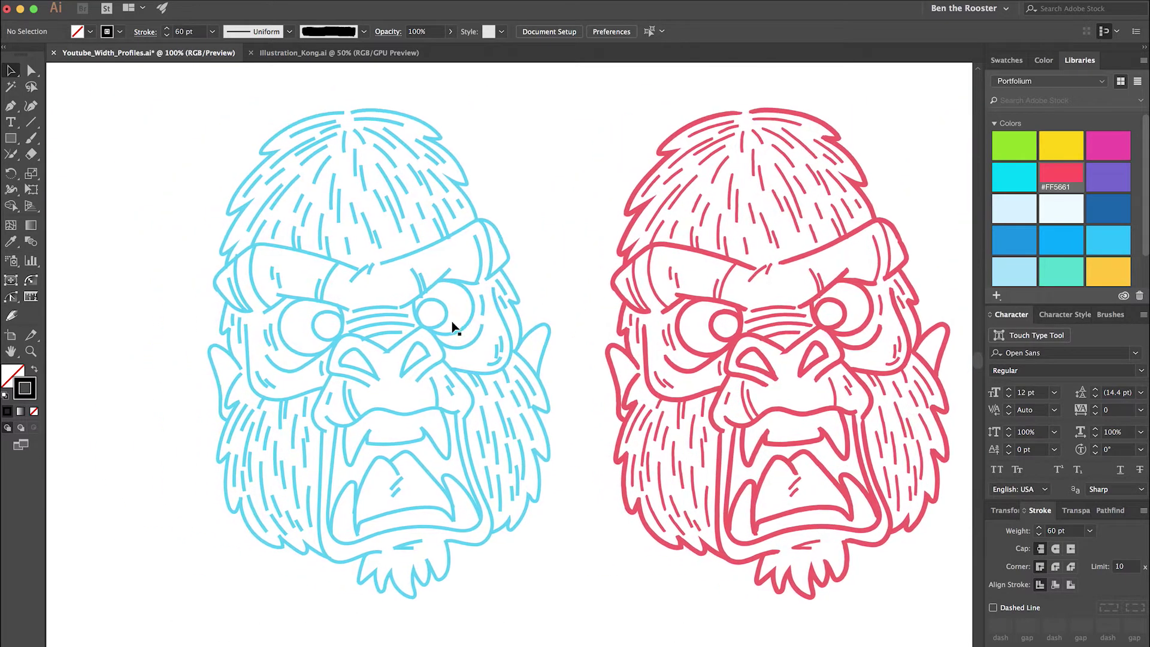
# Pan between the blue 'Without Brush & Width Profiles' gorilla and the red 'Without Width Profiles' one.
pyautogui.hscroll(1, 452, 326)
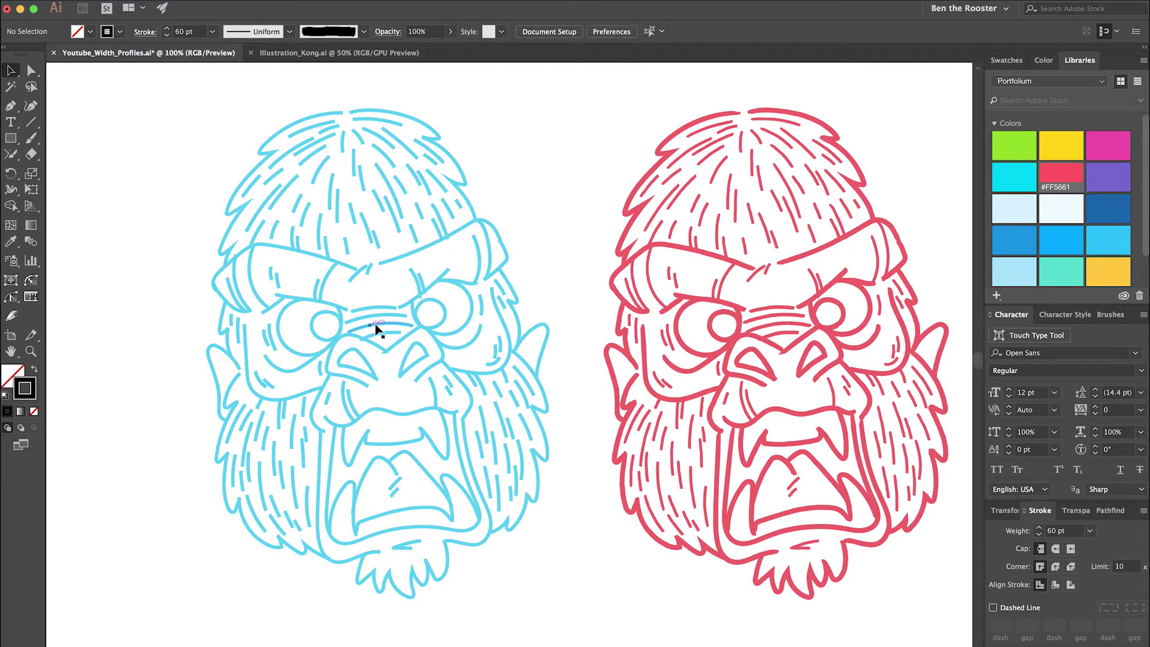
pyautogui.hscroll(2, 404, 328)
pyautogui.hscroll(10, 406, 328)
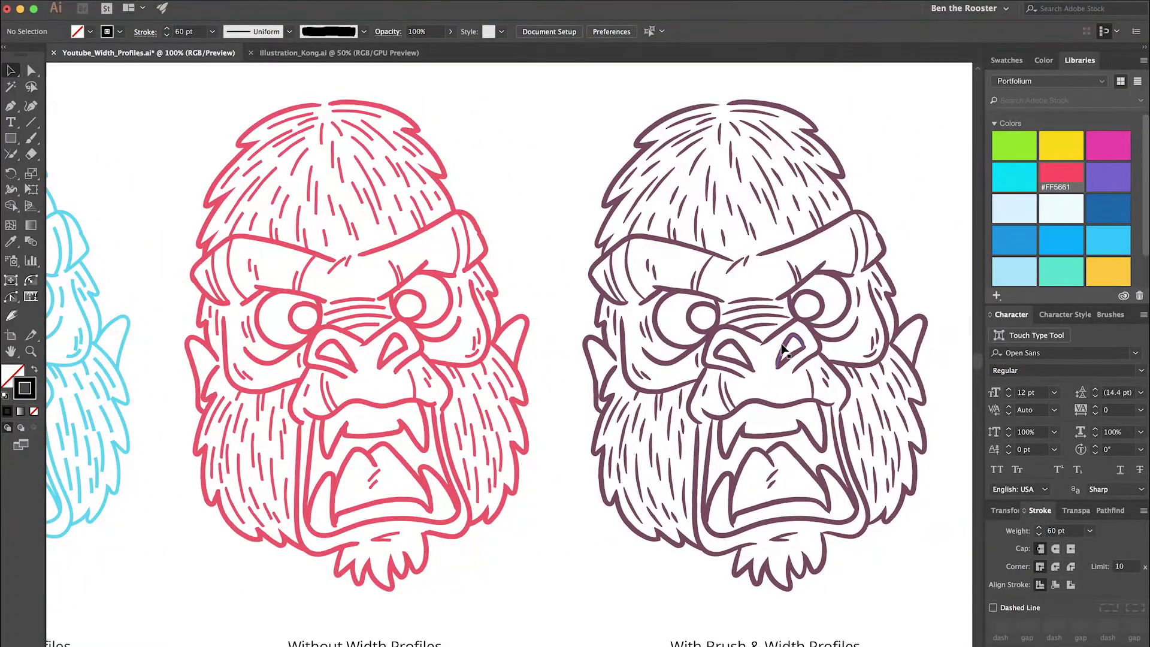
pyautogui.hscroll(-8, 456, 303)
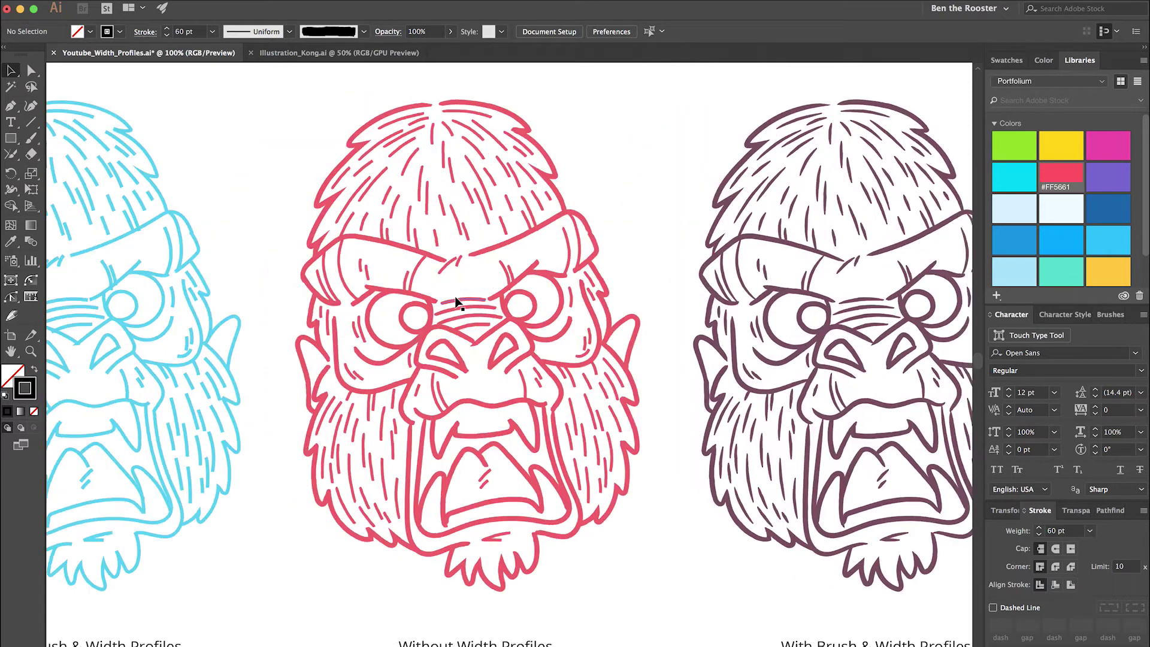
pyautogui.hscroll(-6, 456, 302)
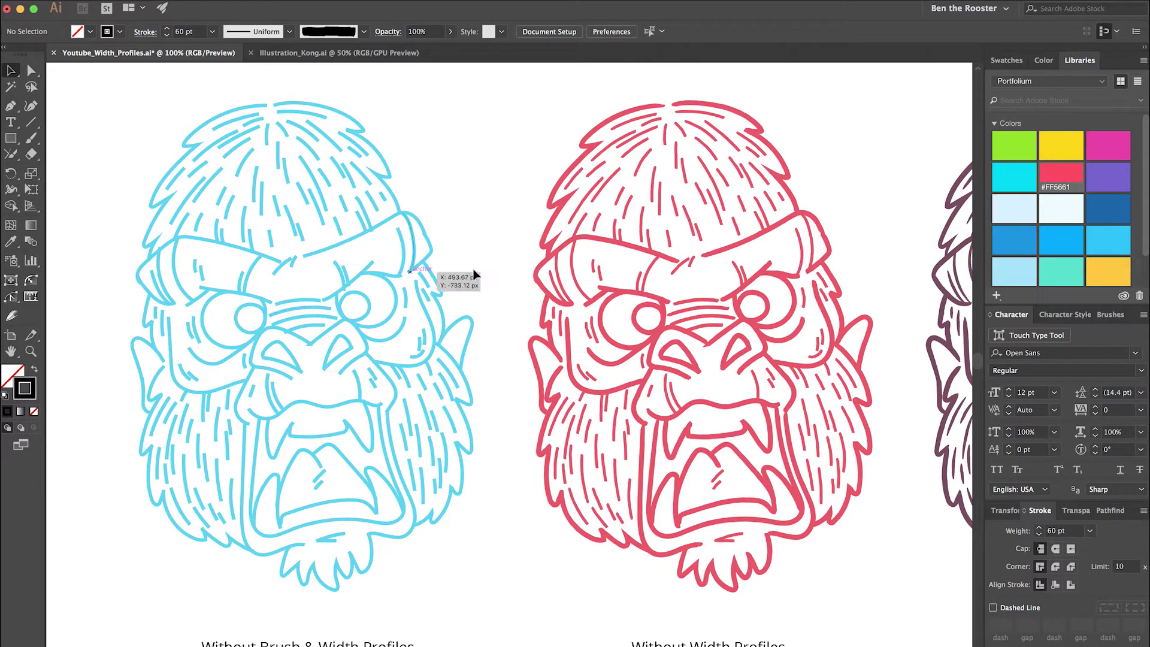
pyautogui.hscroll(5, 655, 299)
pyautogui.hscroll(2, 655, 292)
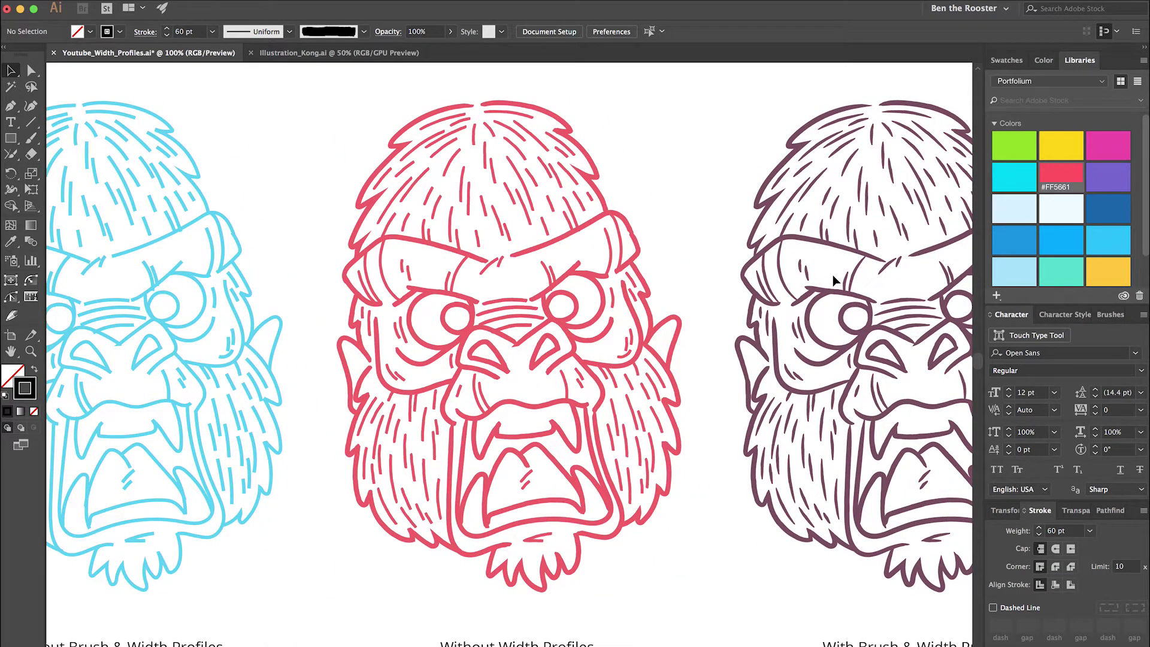
pyautogui.hscroll(-5, 539, 303)
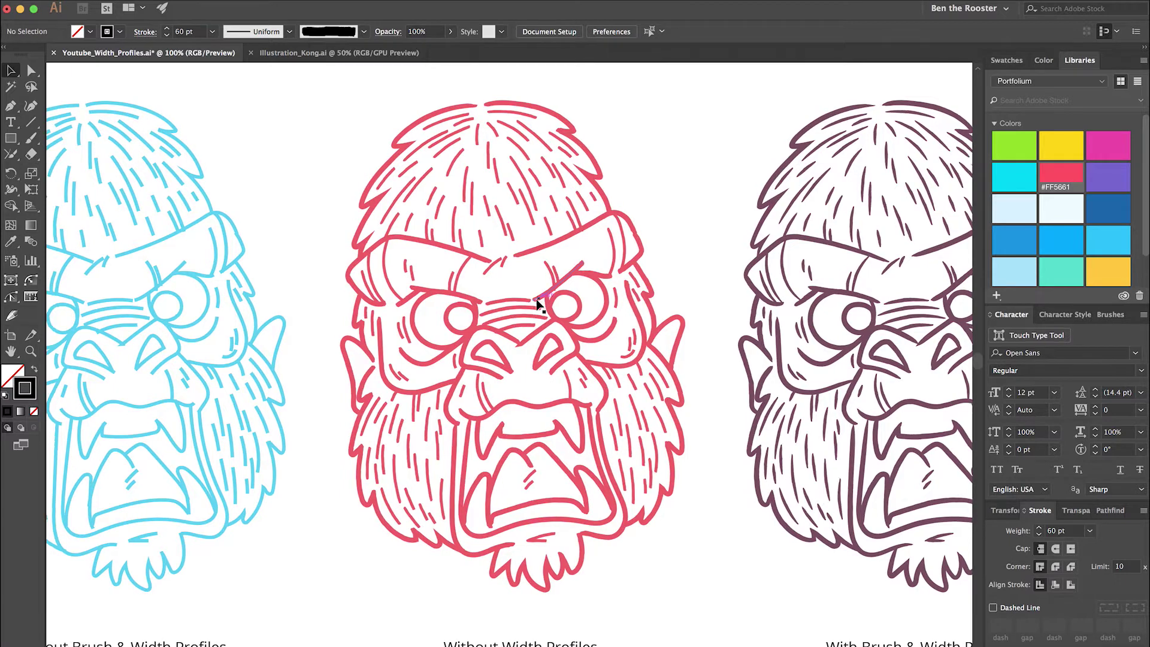
pyautogui.hscroll(-1, 539, 305)
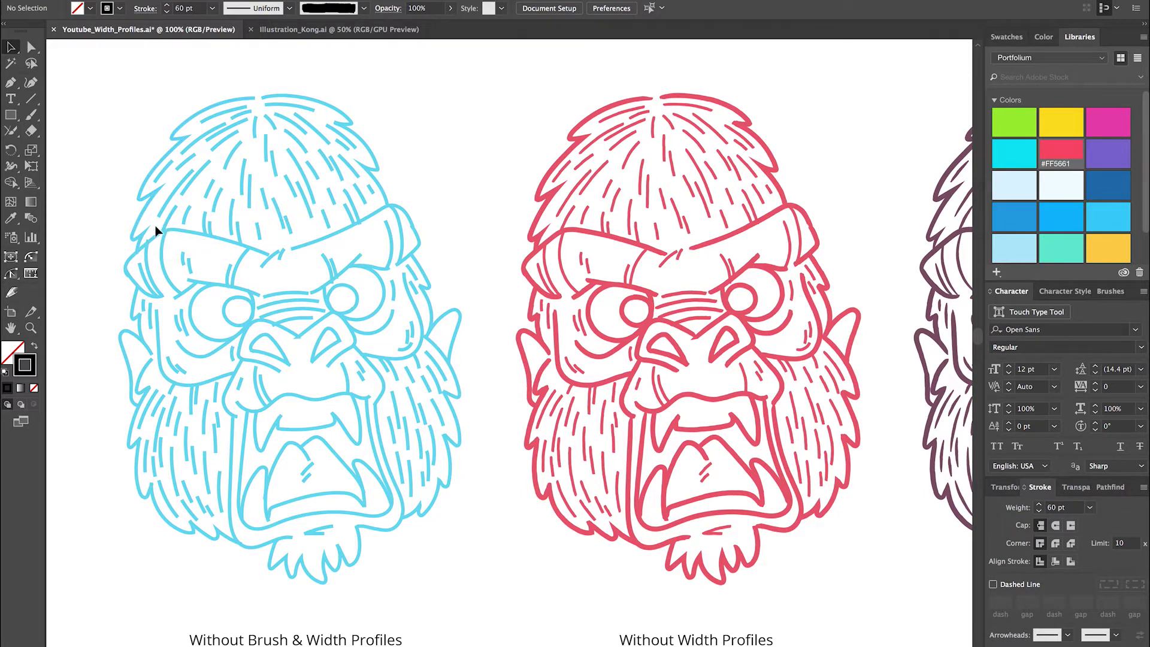
# Pan right and down to the artboard with two uniform 60 pt strokes and the tapered stroke column.
pyautogui.hscroll(4, 699, 187)
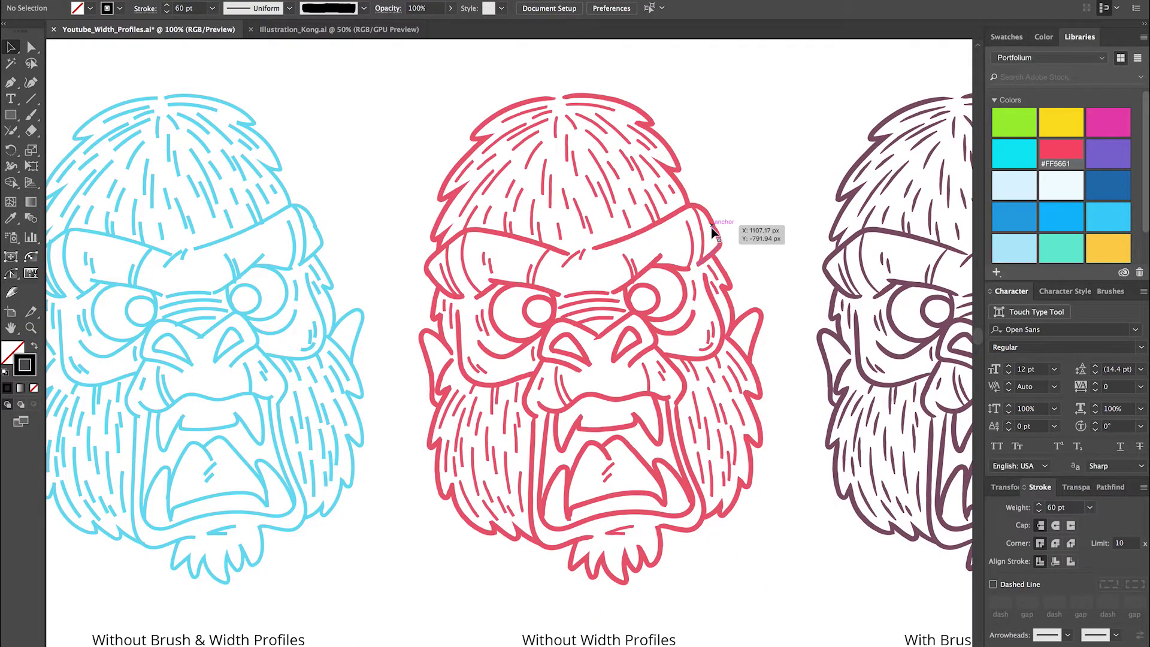
pyautogui.hscroll(5, 712, 233)
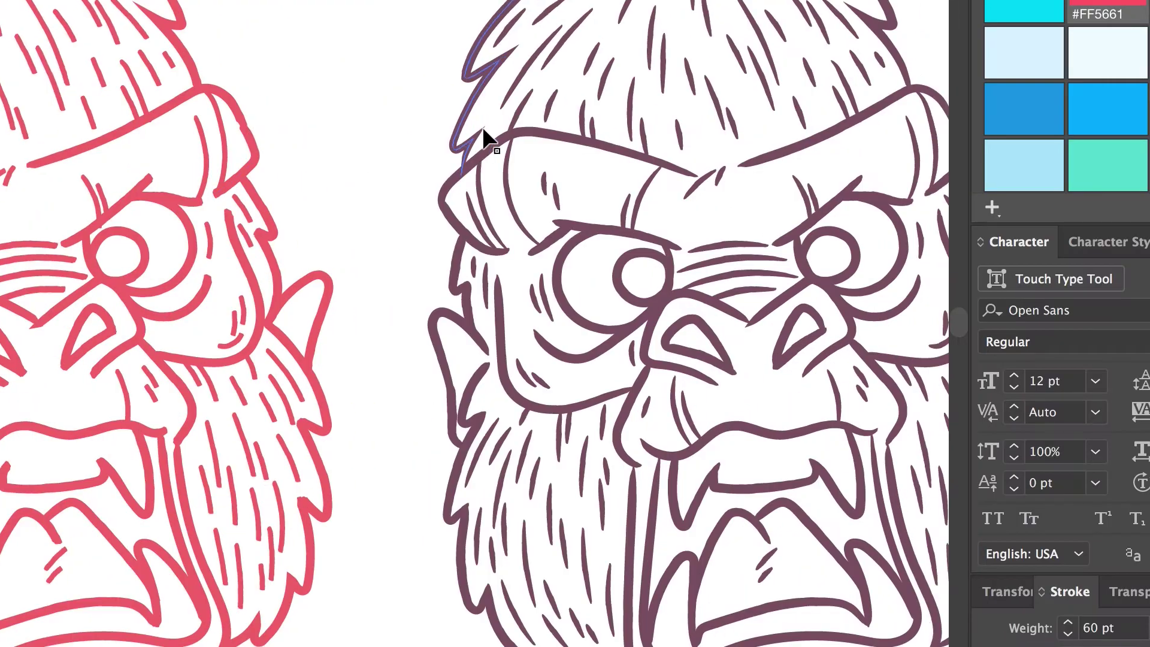
pyautogui.hscroll(1, 484, 128)
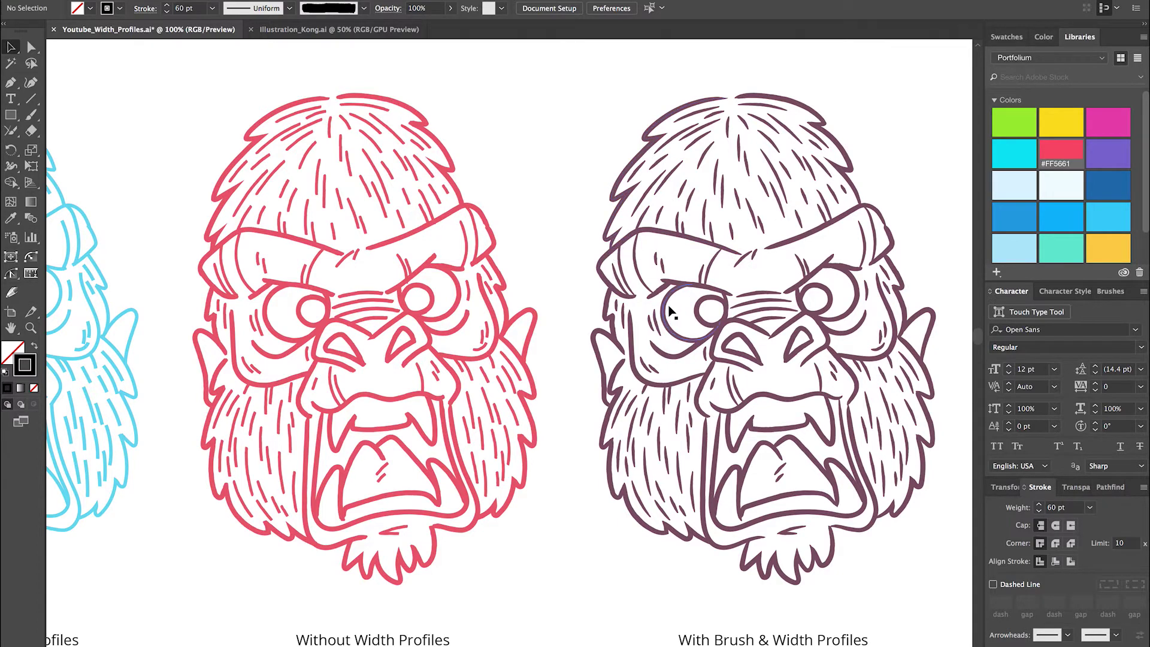
pyautogui.hscroll(3, 670, 310)
pyautogui.scroll(-1, 669, 309)
pyautogui.hscroll(2, 670, 310)
pyautogui.scroll(1, 669, 310)
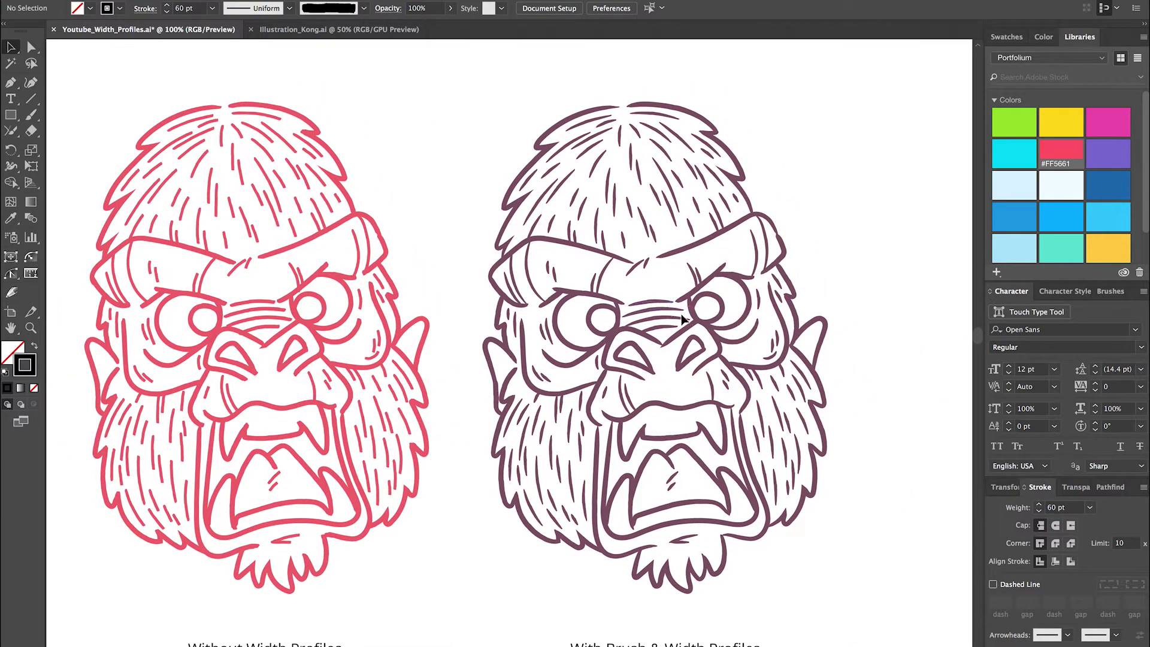
pyautogui.scroll(-3, 683, 320)
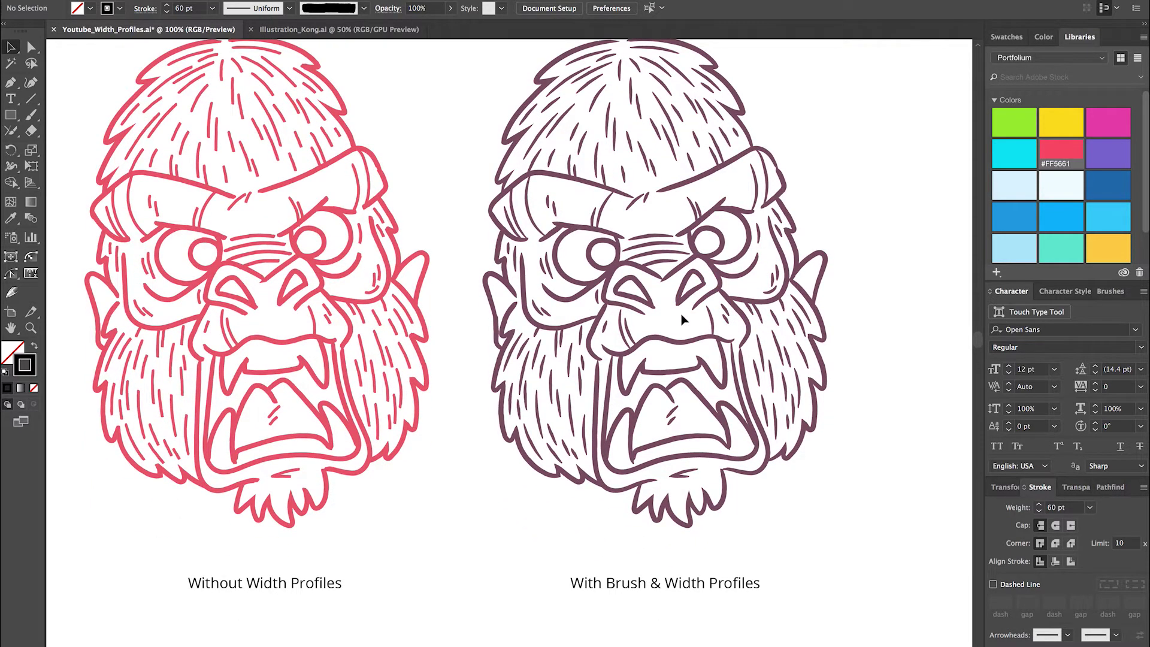
pyautogui.scroll(2, 683, 319)
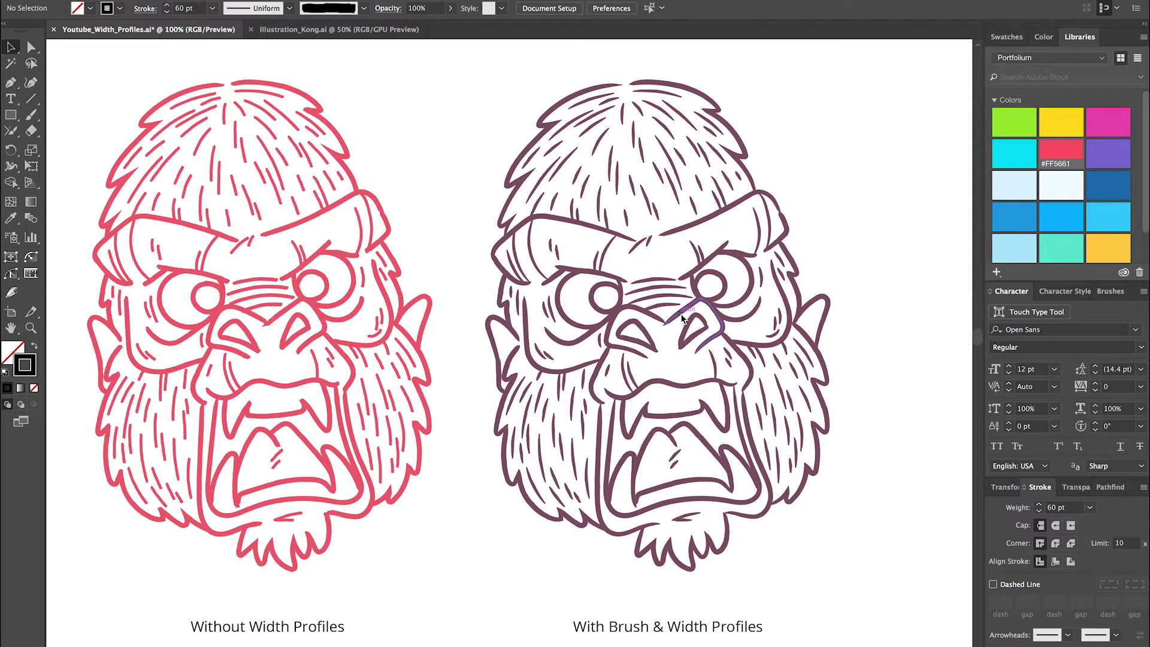
pyautogui.scroll(-20, 682, 319)
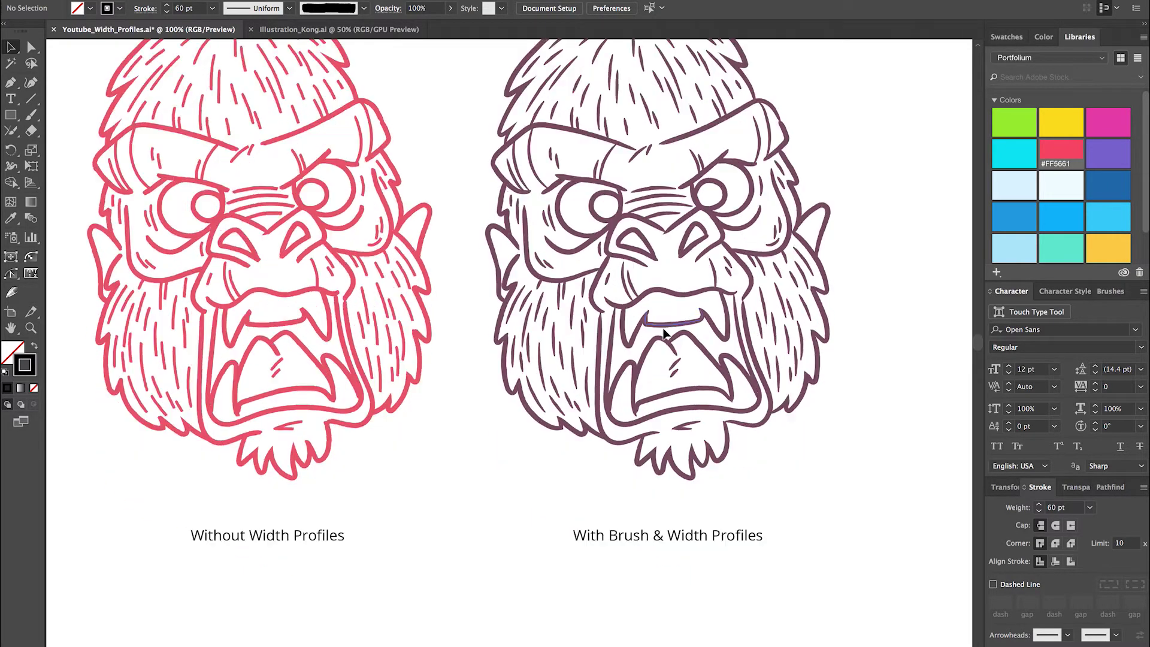
pyautogui.scroll(-12, 665, 333)
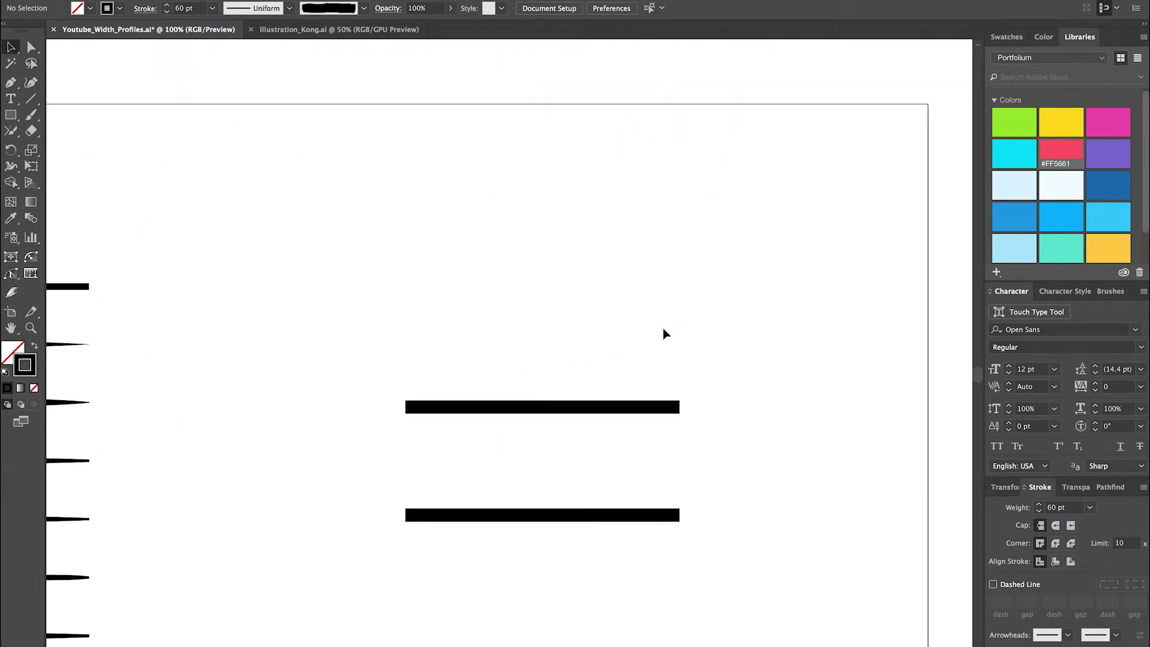
pyautogui.hscroll(-7, 665, 333)
pyautogui.scroll(3, 665, 333)
pyautogui.hscroll(-5, 665, 333)
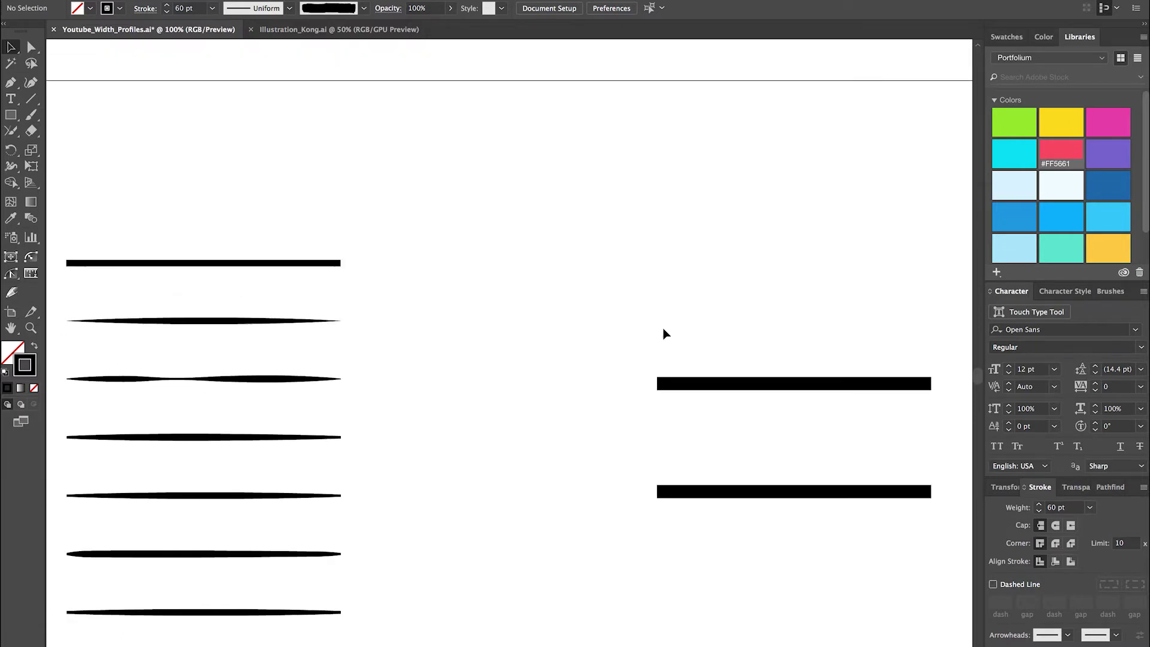
pyautogui.moveTo(163, 239); pyautogui.dragTo(276, 309)
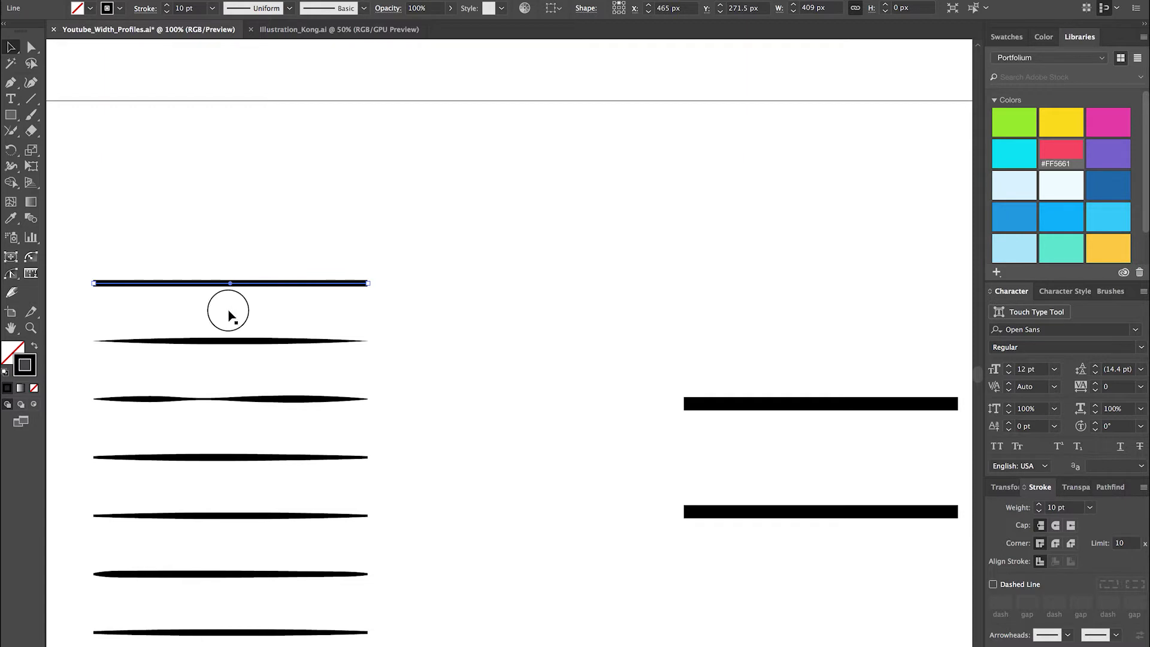
pyautogui.moveTo(228, 311); pyautogui.dragTo(311, 364)
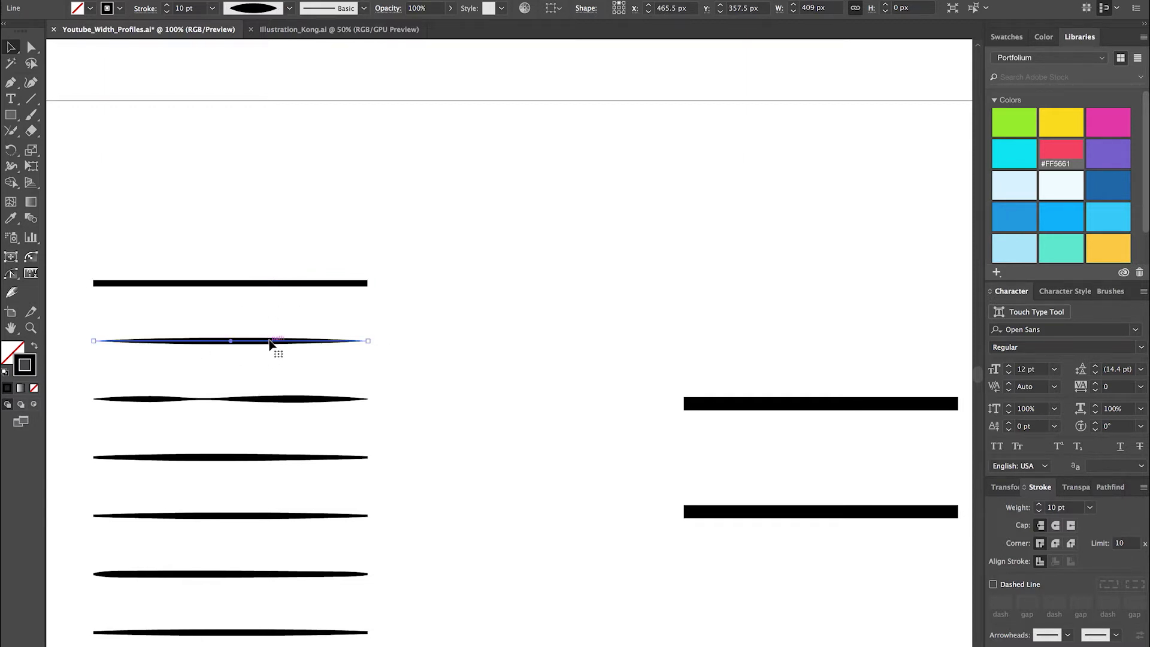
pyautogui.moveTo(258, 376); pyautogui.dragTo(326, 426)
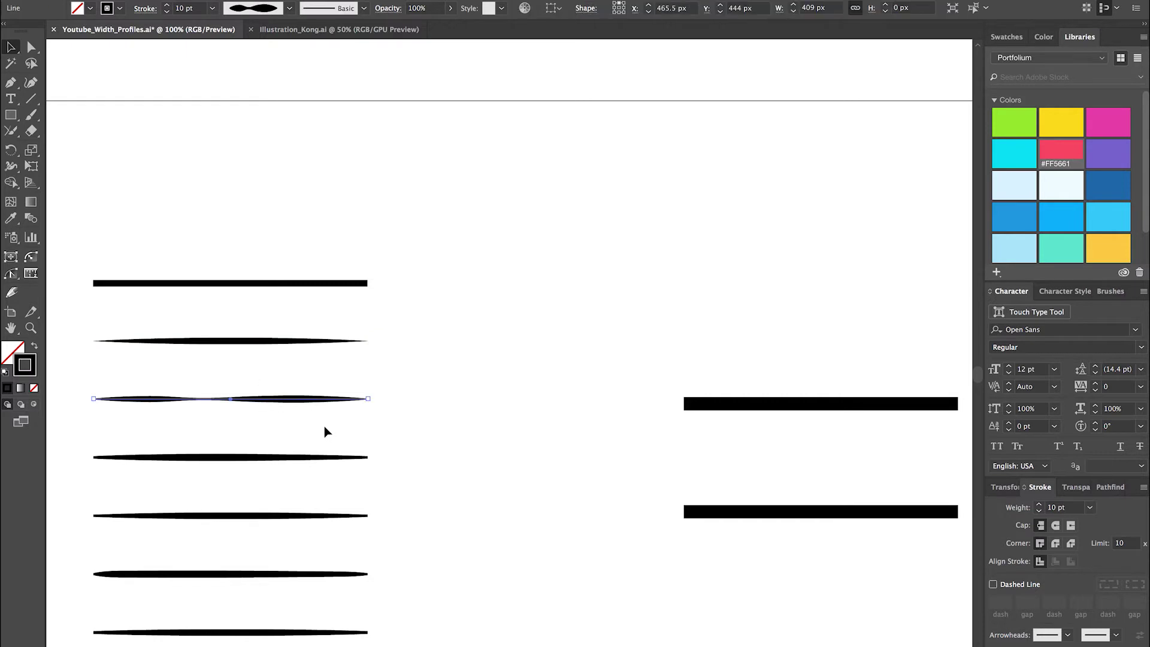
pyautogui.moveTo(255, 436); pyautogui.dragTo(290, 493)
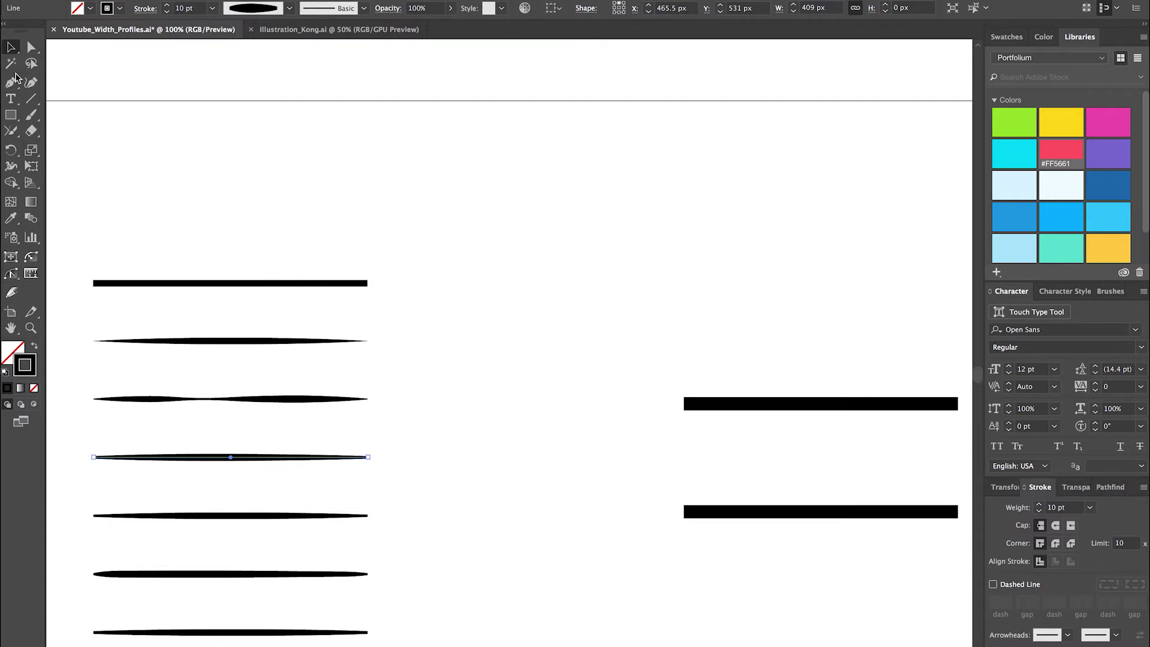
pyautogui.click(31, 114)
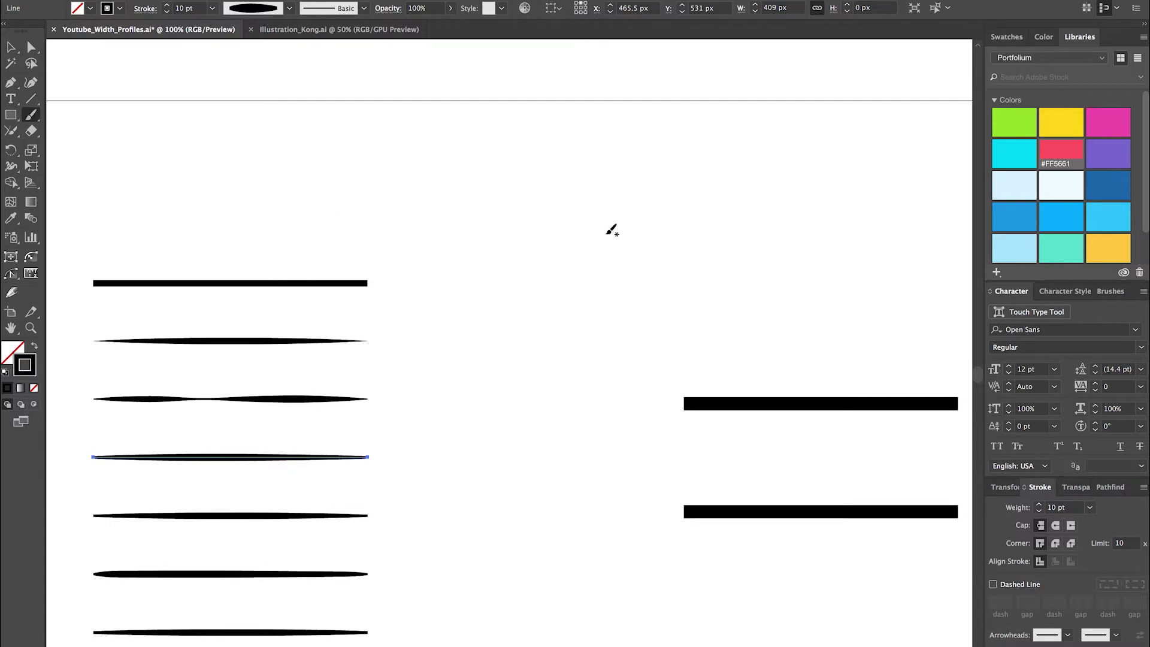
# Paint a curling spiral stroke with the Paintbrush left of the artboard.
pyautogui.click(11, 47)
pyautogui.moveTo(235, 245); pyautogui.dragTo(329, 325)
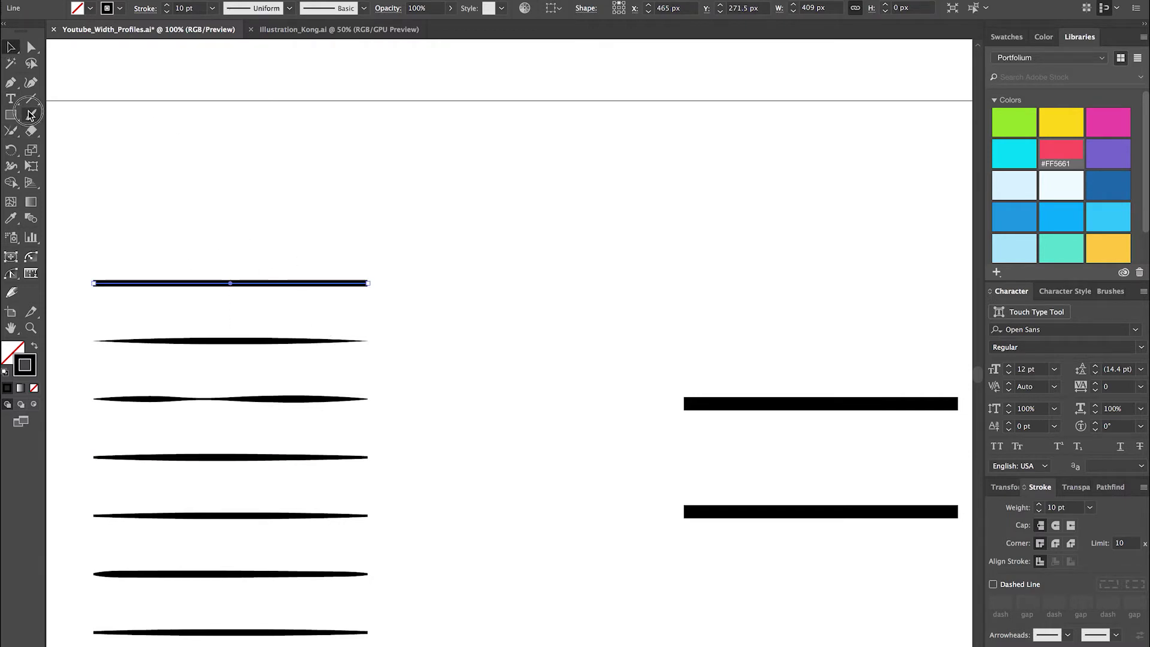
pyautogui.click(31, 115)
pyautogui.hscroll(-10, 333, 268)
pyautogui.hscroll(-10, 335, 270)
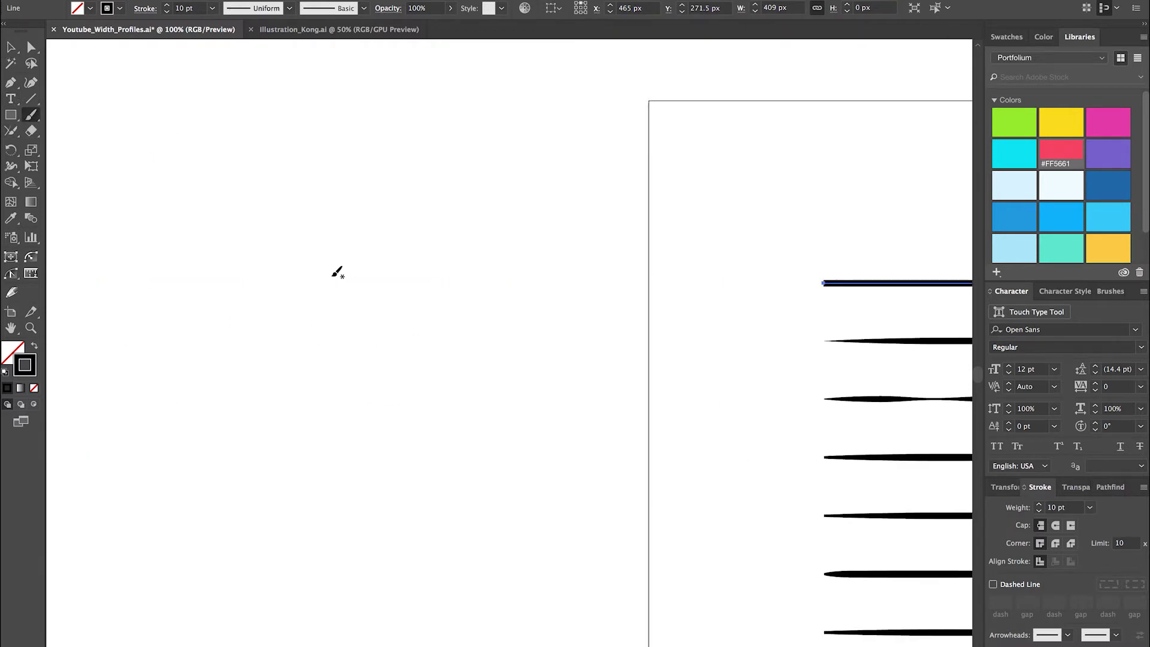
pyautogui.hscroll(2, 333, 267)
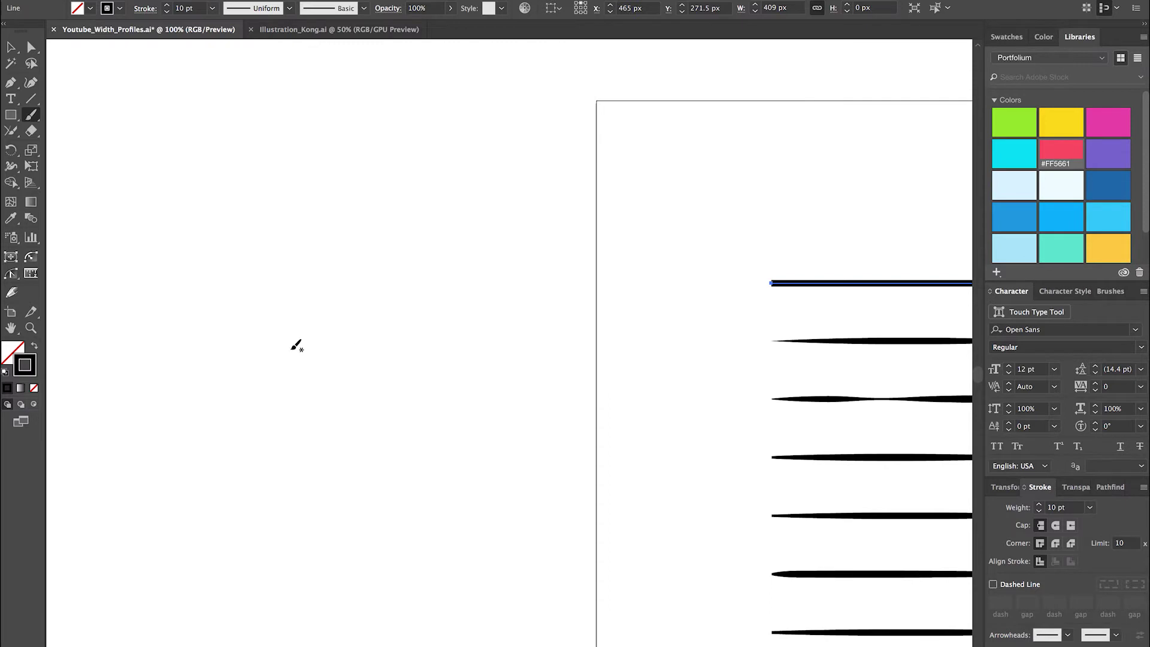
pyautogui.moveTo(250, 339)
pyautogui.mouseDown()
pyautogui.moveTo(383, 264)
pyautogui.moveTo(268, 528)
pyautogui.moveTo(578, 372)
pyautogui.mouseUp()
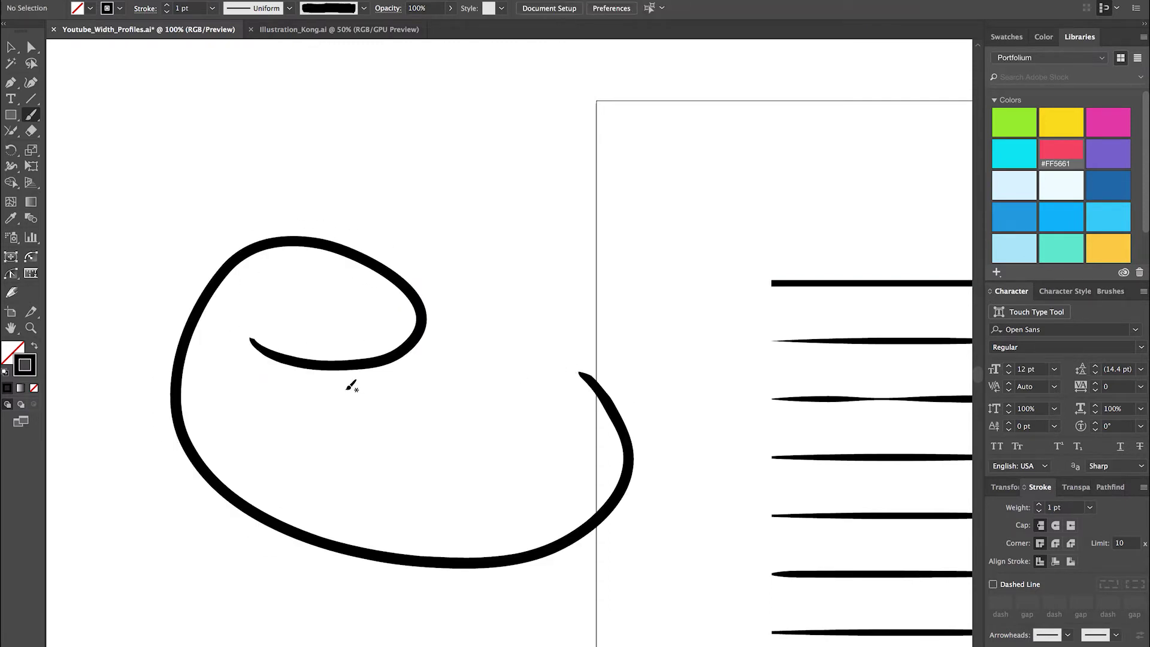
# Give the spiral the Basic brush, a 10 pt stroke weight and round caps.
pyautogui.press('v')
pyautogui.moveTo(275, 198); pyautogui.dragTo(453, 339)
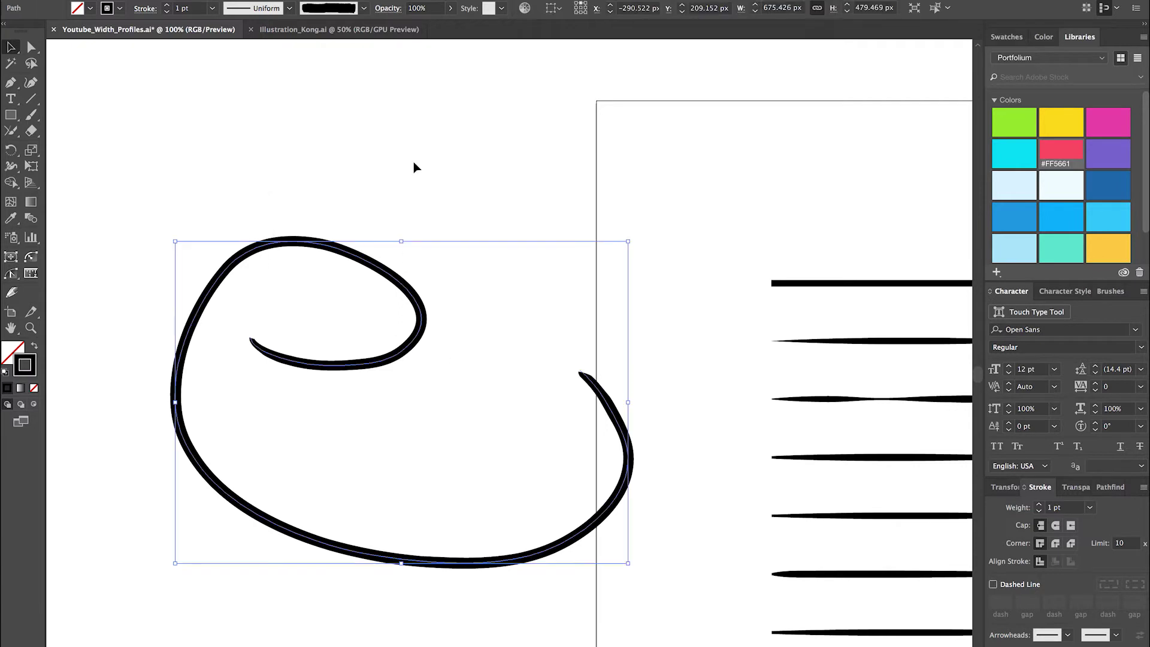
pyautogui.click(351, 8)
pyautogui.click(319, 53)
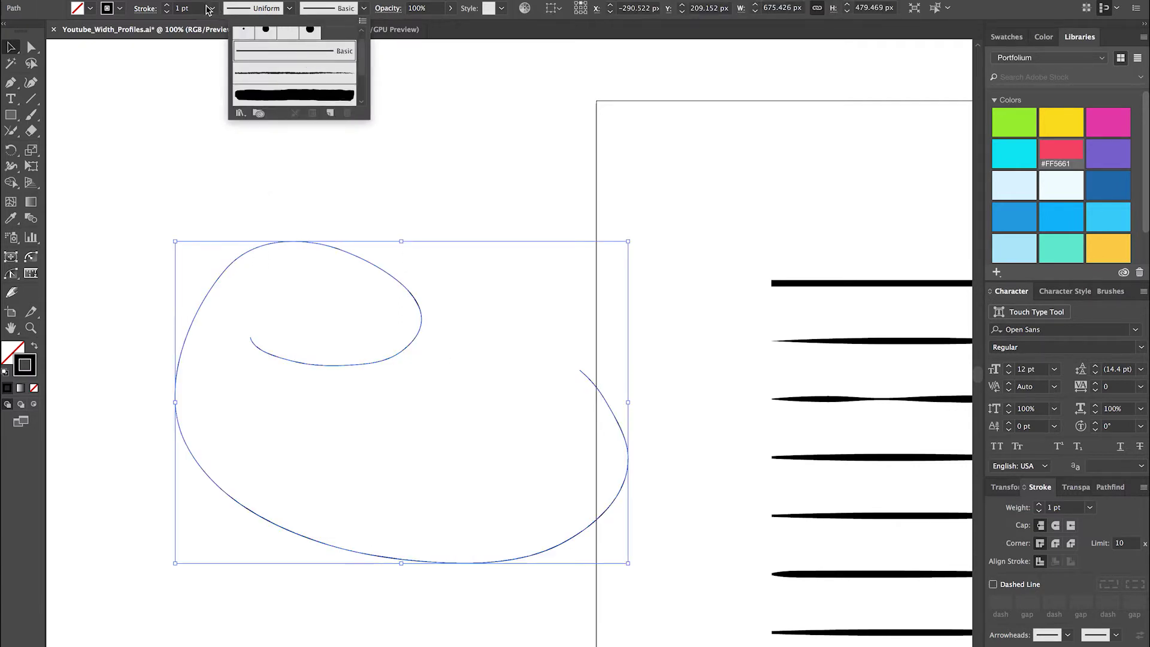
pyautogui.click(168, 6)
pyautogui.click(397, 103)
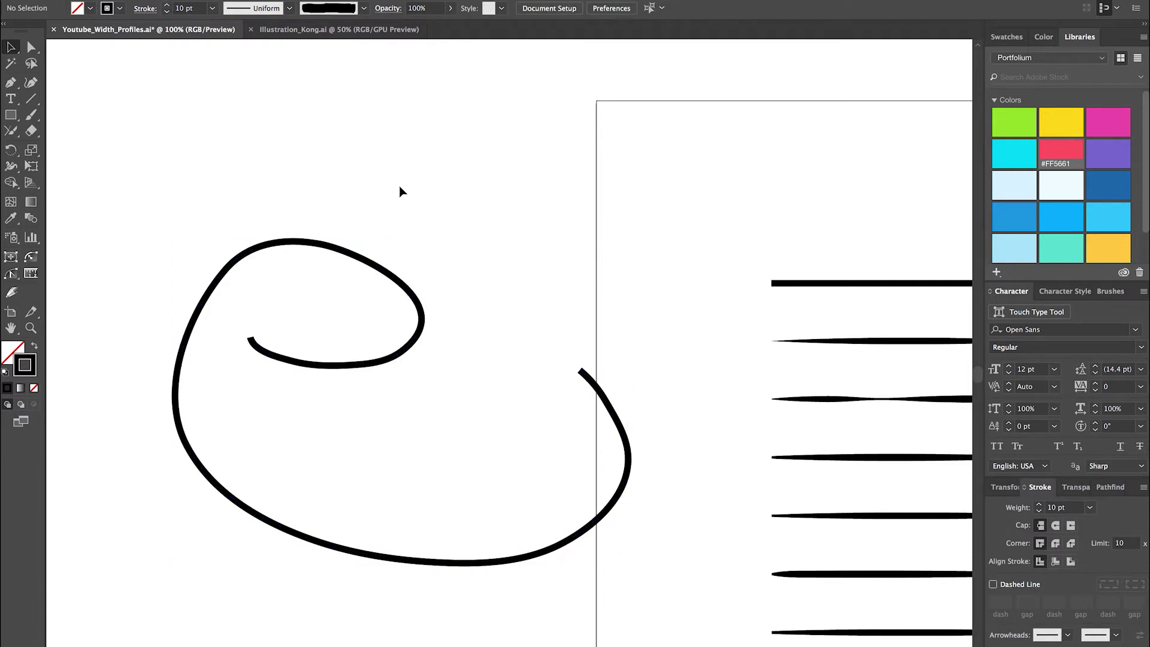
pyautogui.moveTo(224, 182); pyautogui.dragTo(402, 409)
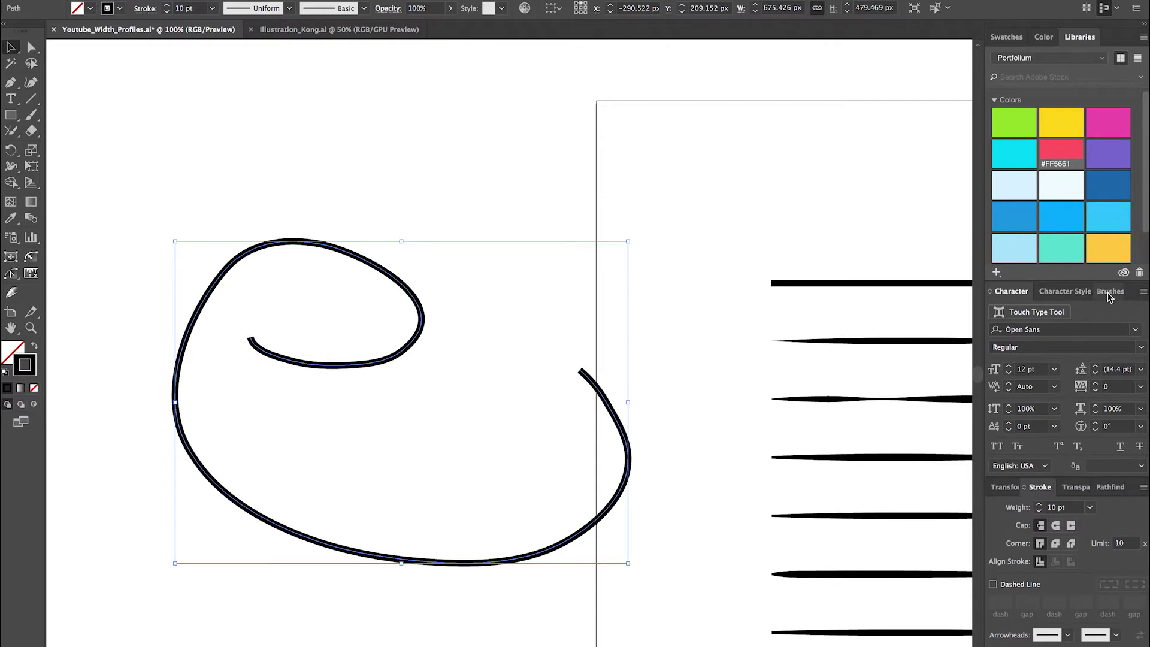
pyautogui.click(1055, 526)
# Thicken the spiral's stroke to 20 pt and open the width profile list.
pyautogui.click(414, 392)
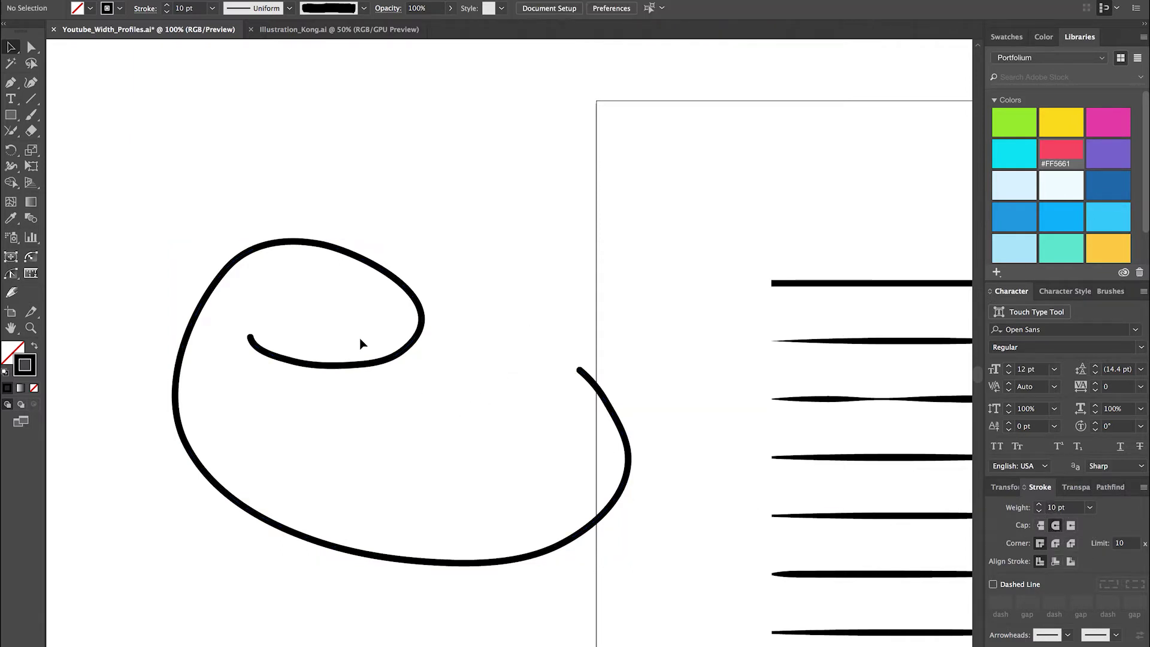
pyautogui.moveTo(355, 335); pyautogui.dragTo(587, 473)
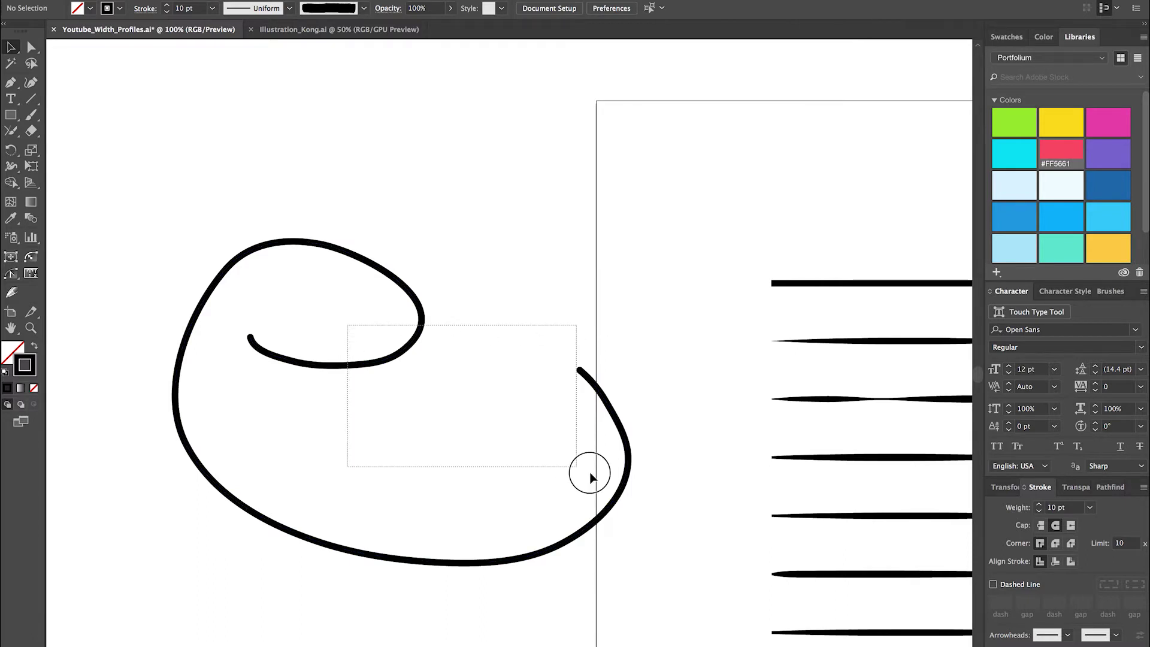
pyautogui.hscroll(3, 206, 185)
pyautogui.moveTo(209, 185); pyautogui.dragTo(358, 394)
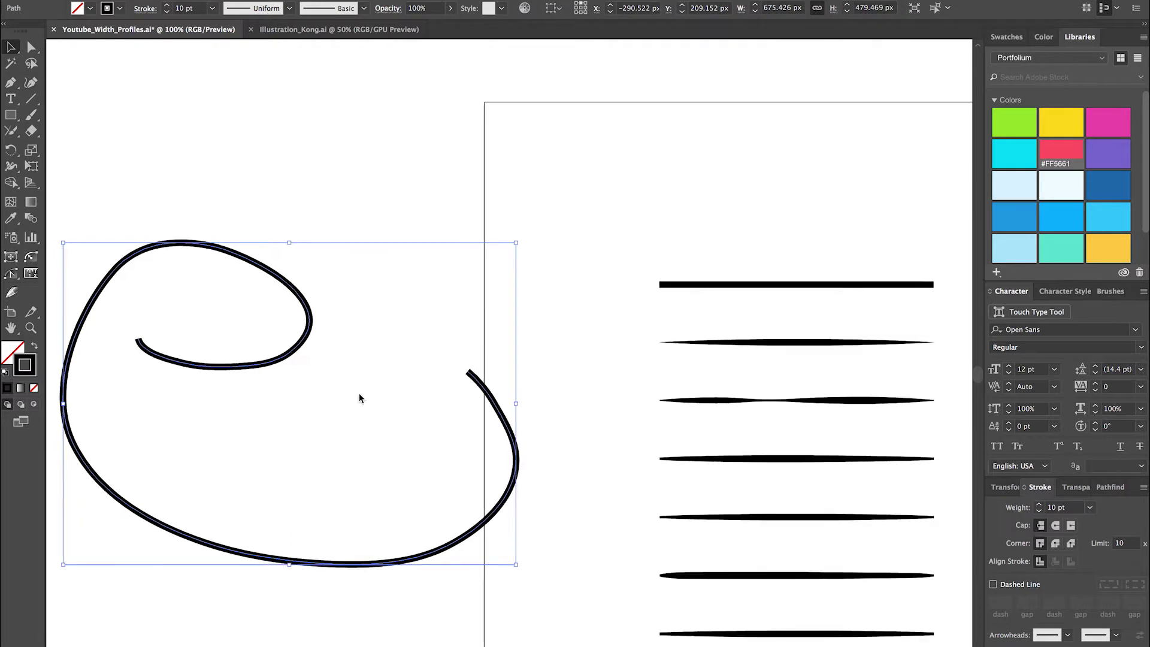
pyautogui.hscroll(-3, 358, 393)
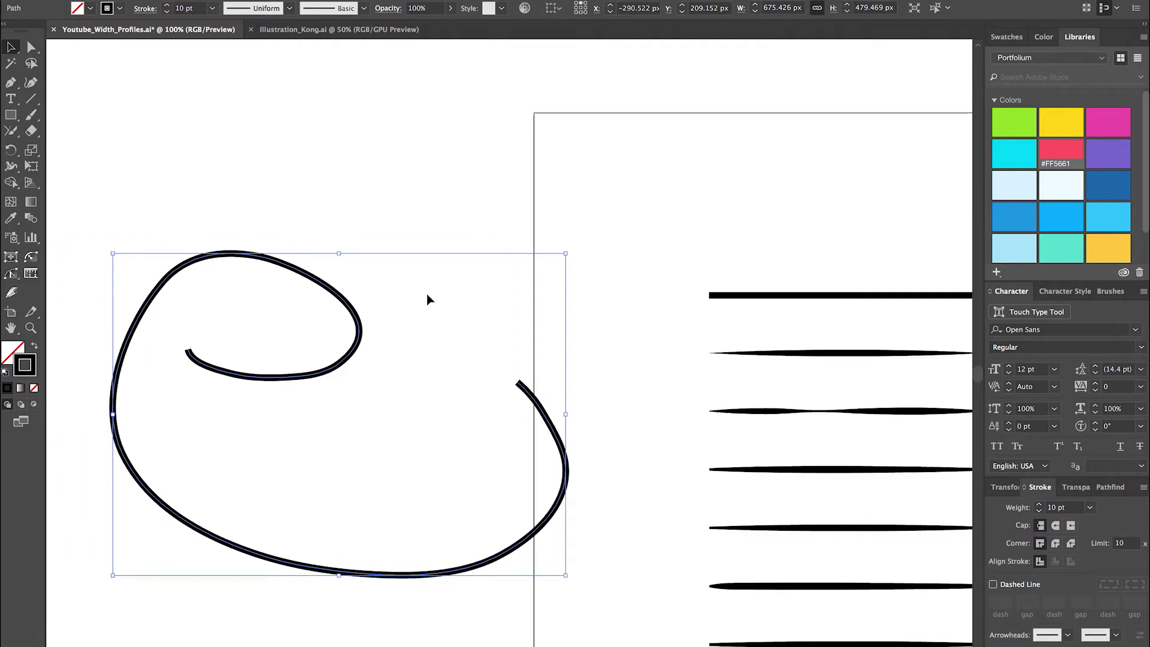
pyautogui.hscroll(-1, 413, 273)
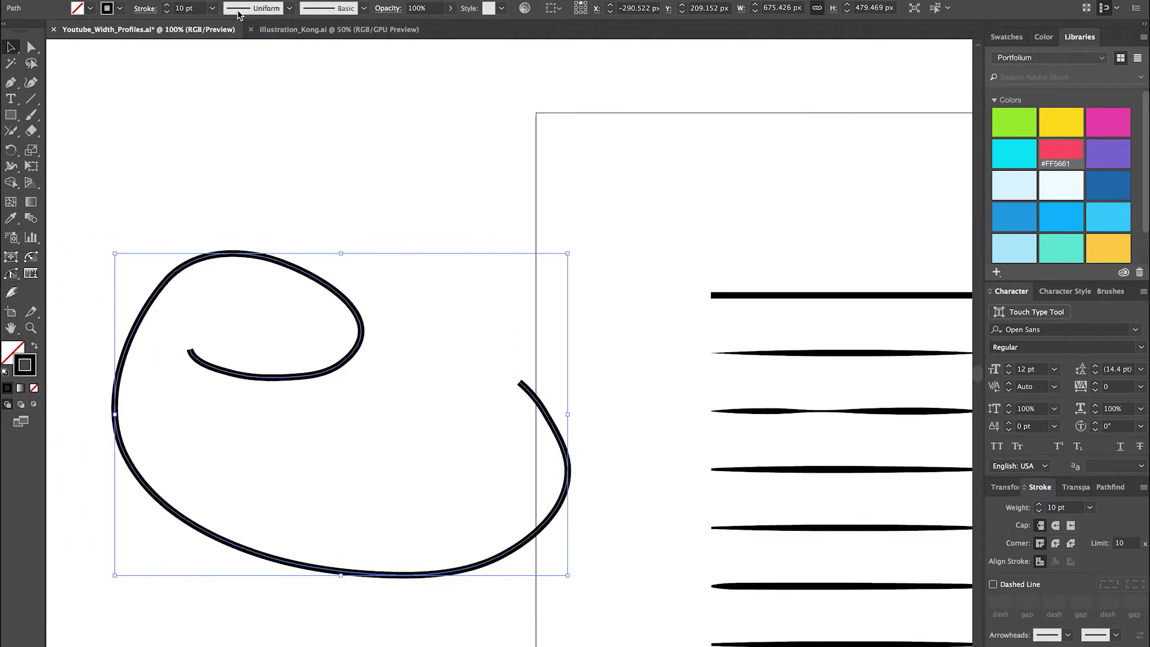
pyautogui.keyDown('shift'); pyautogui.click(167, 5); pyautogui.keyUp('shift')
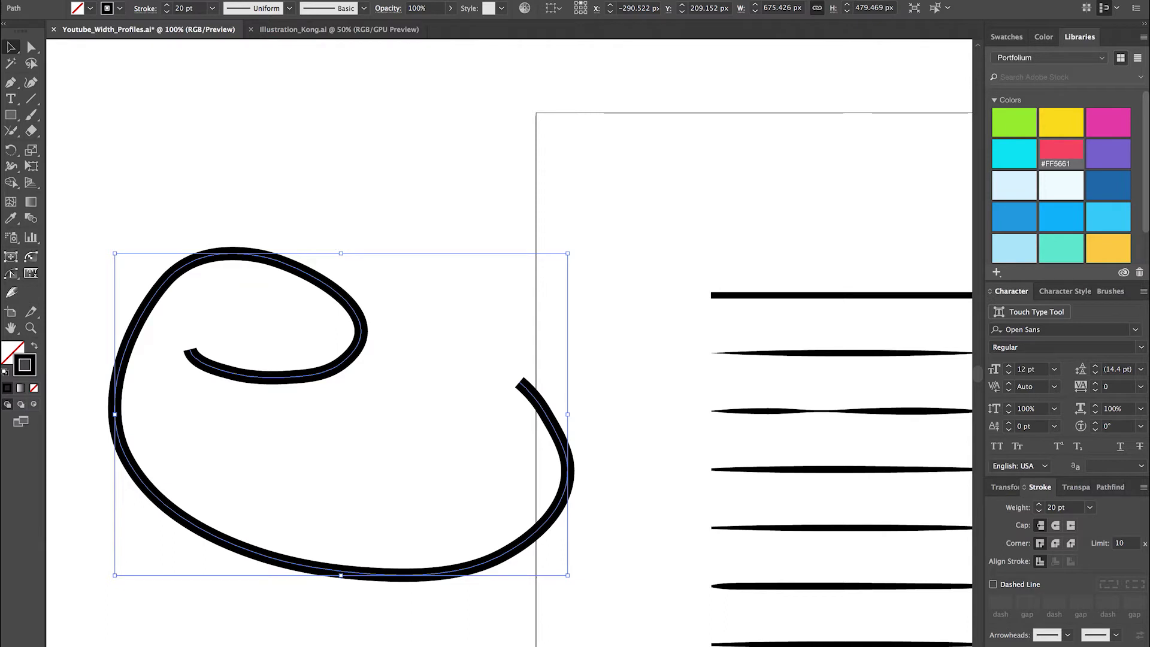
pyautogui.click(289, 9)
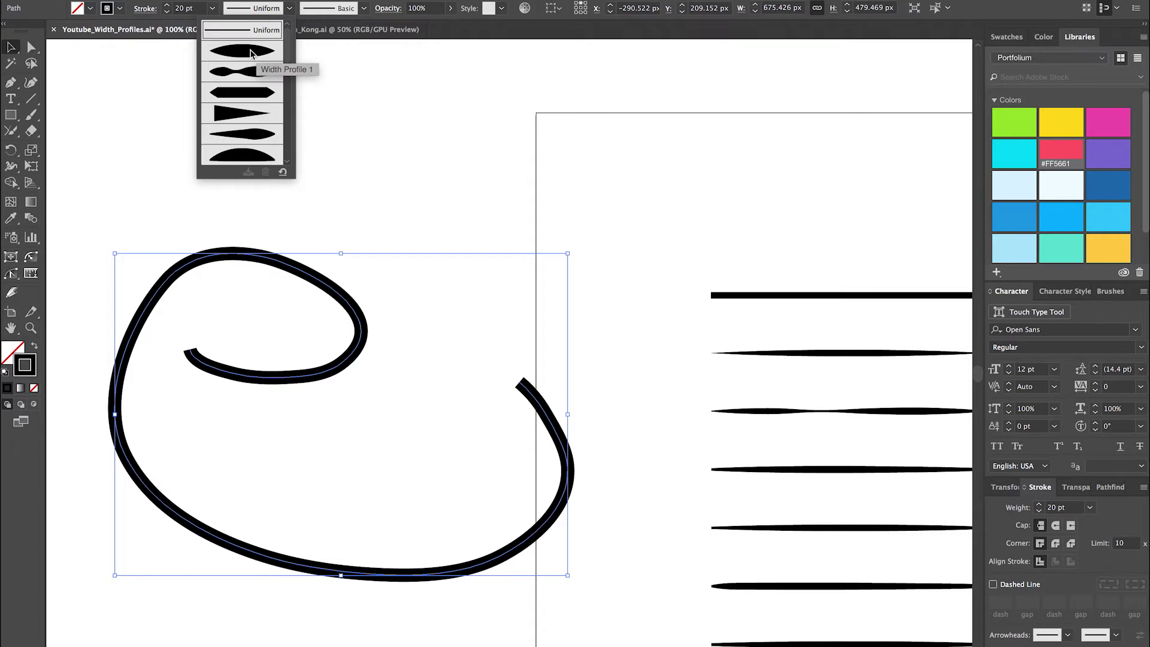
# Apply Width Profile 1 so the spiral tapers to fine points at both ends.
pyautogui.click(250, 53)
pyautogui.click(493, 223)
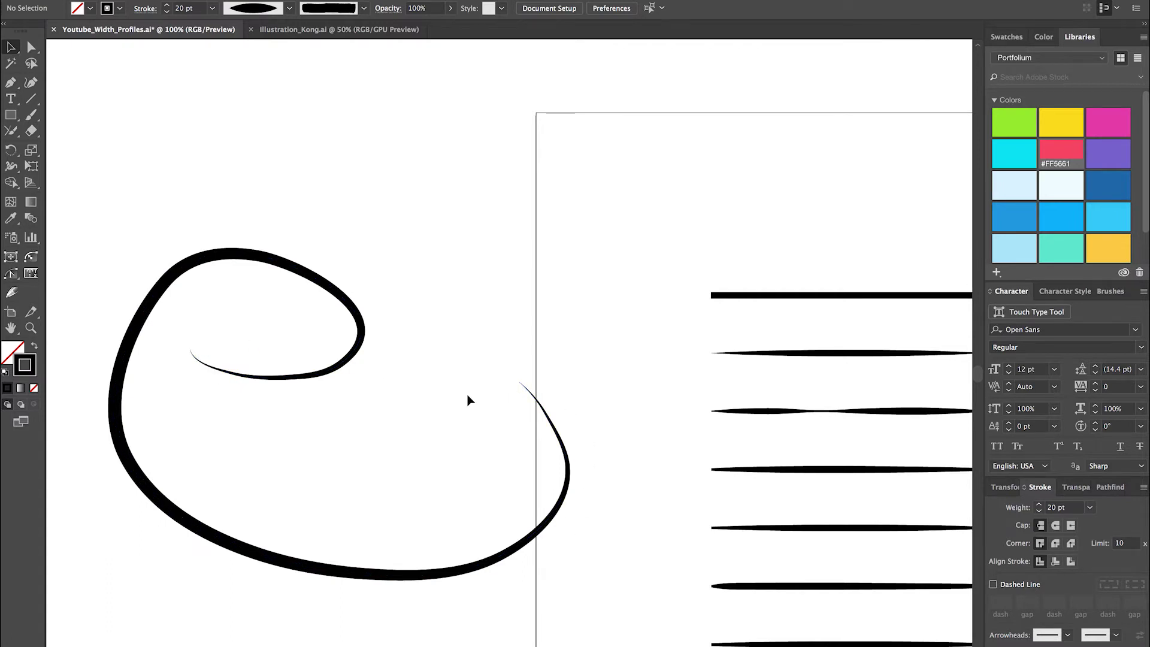
pyautogui.click(10, 83)
# Try extending the spiral with curved Pen segments, then undo them and deselect.
pyautogui.click(519, 381)
pyautogui.moveTo(349, 468); pyautogui.dragTo(408, 609)
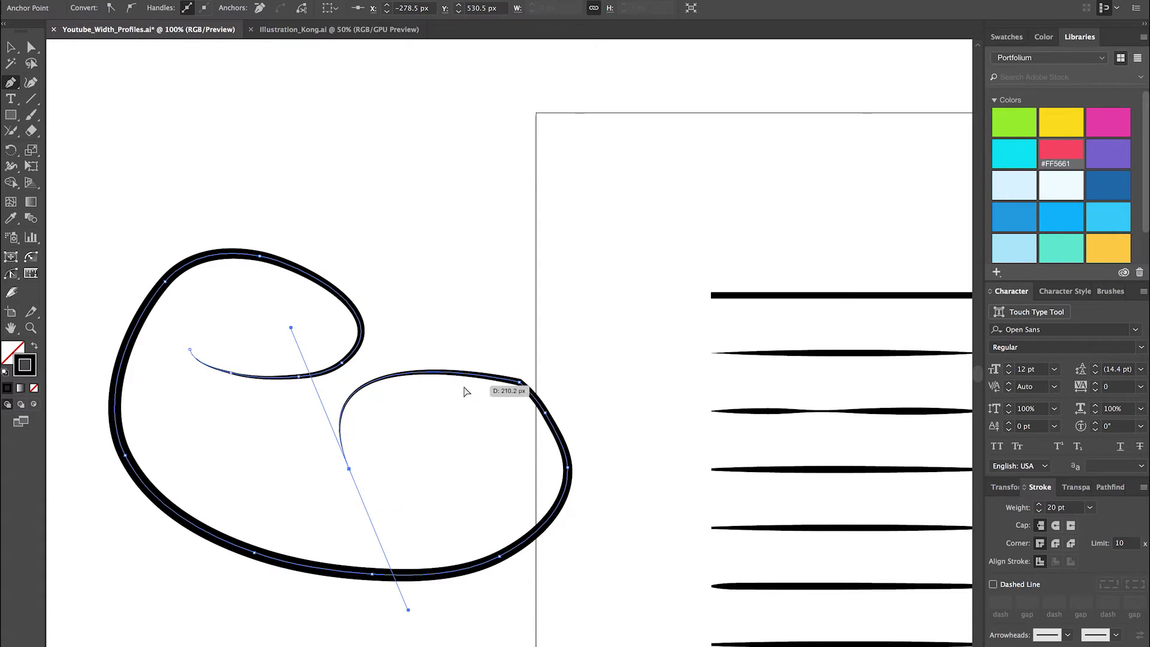
pyautogui.hotkey('ctrl', 'z')
pyautogui.moveTo(467, 392); pyautogui.dragTo(568, 245)
pyautogui.moveTo(554, 245)
pyautogui.mouseDown()
pyautogui.moveTo(677, 243)
pyautogui.moveTo(721, 228)
pyautogui.moveTo(744, 246)
pyautogui.moveTo(762, 221)
pyautogui.mouseUp()
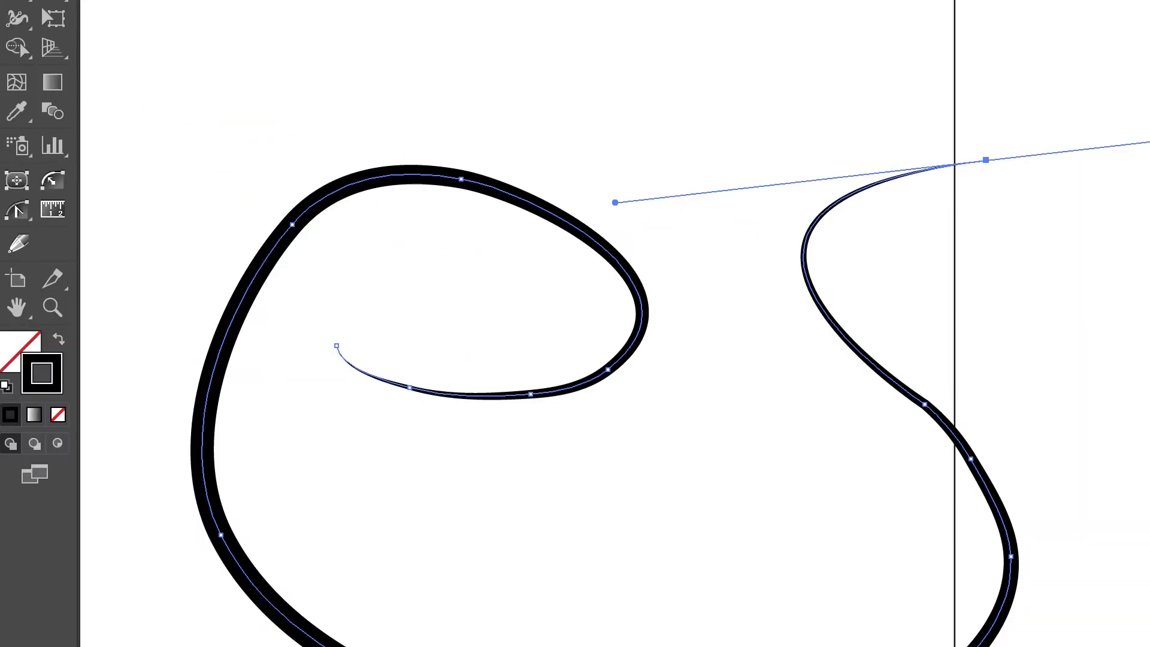
pyautogui.press('super+z')
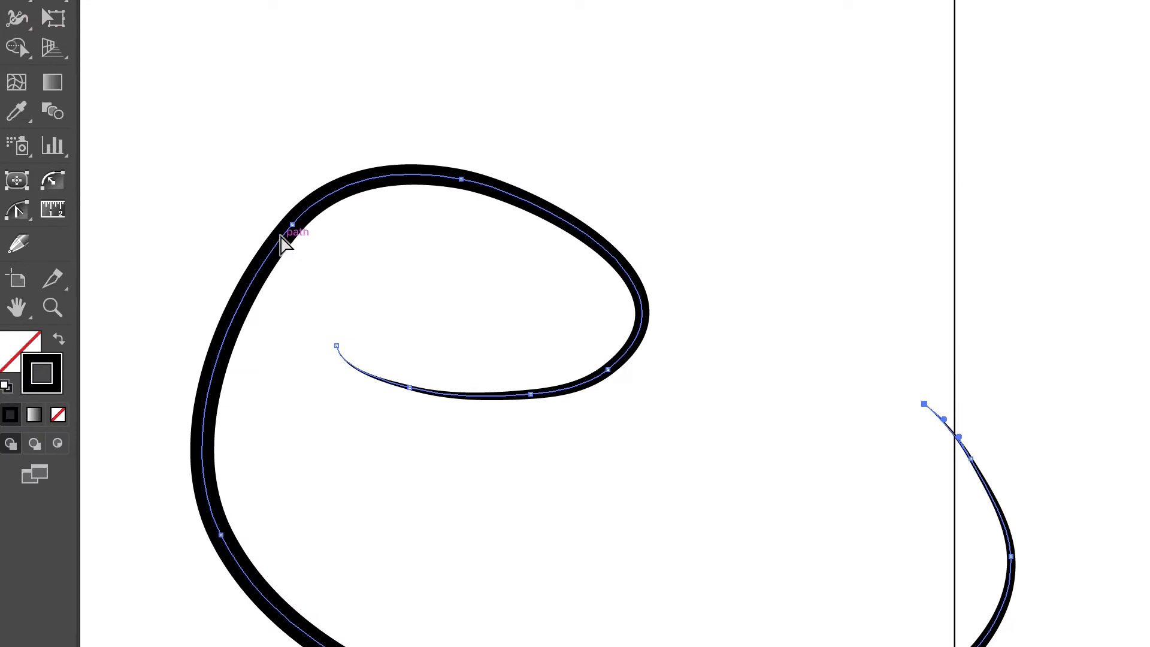
pyautogui.press('super+shift+z')
pyautogui.press('super+z')
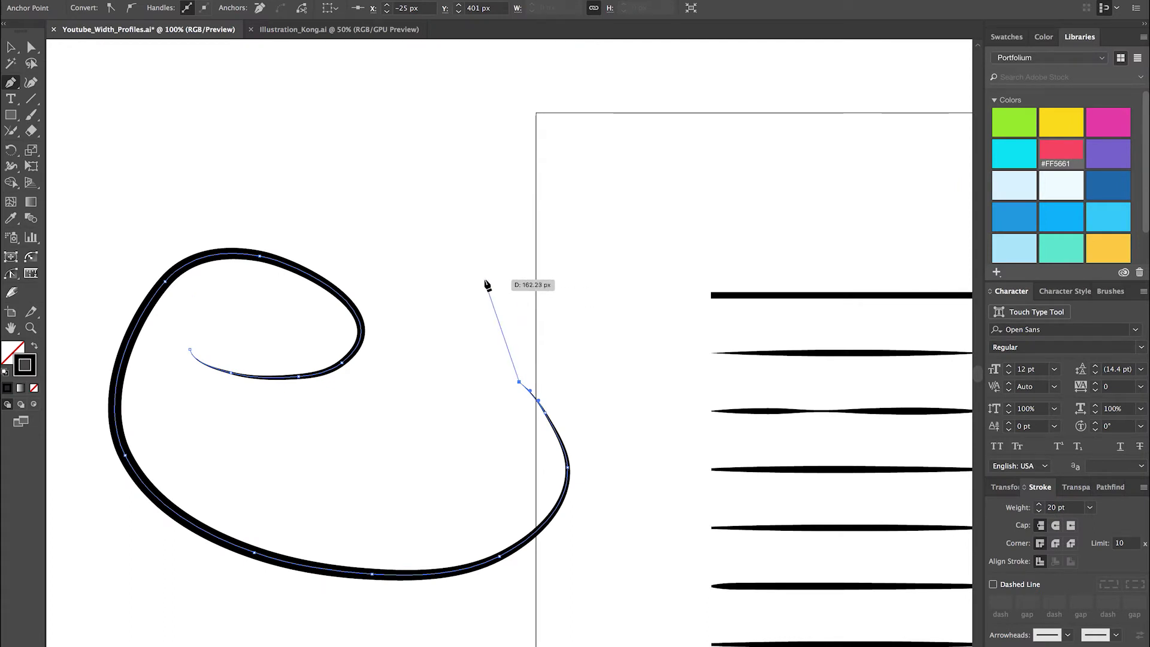
pyautogui.click(11, 47)
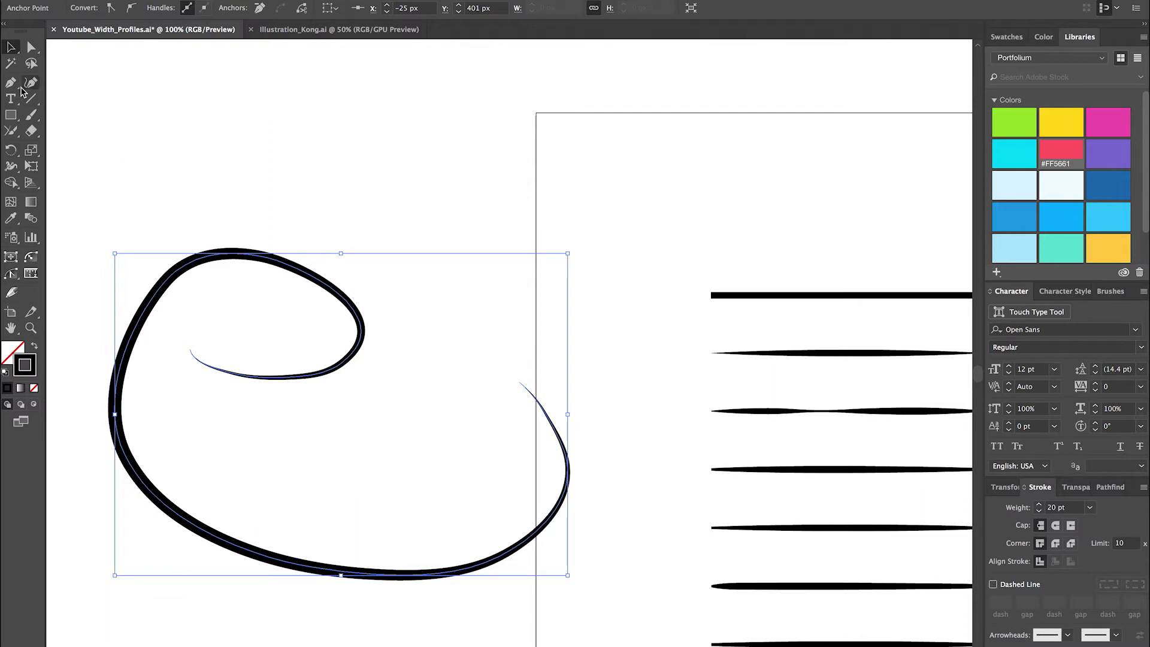
pyautogui.click(426, 310)
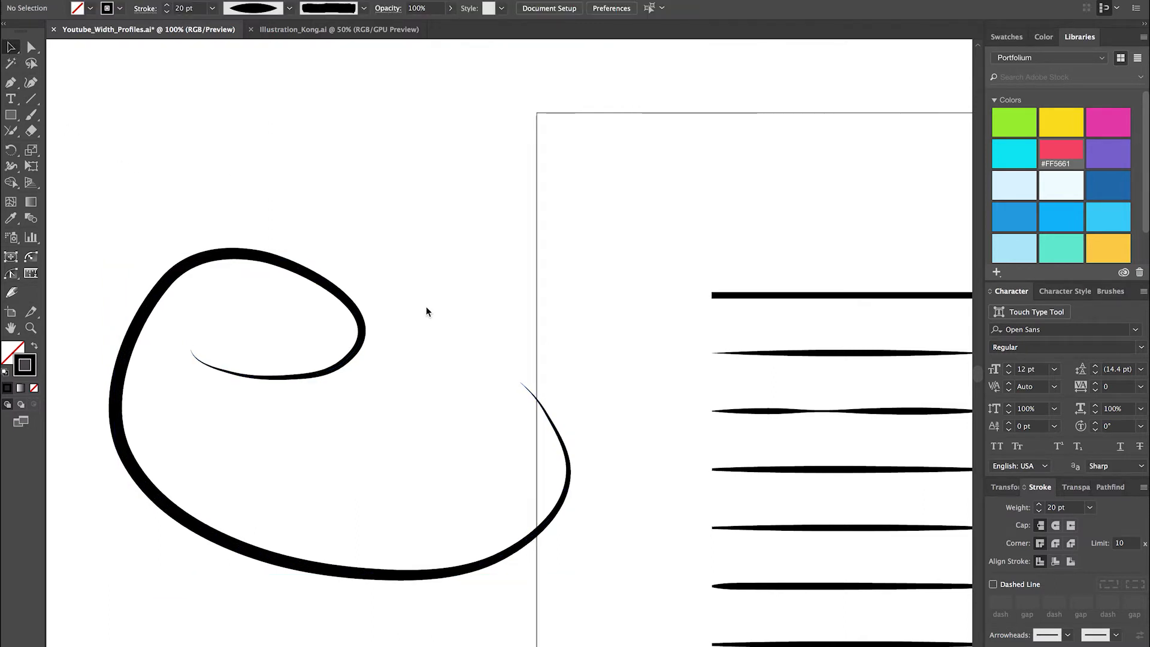
pyautogui.hscroll(-3, 426, 306)
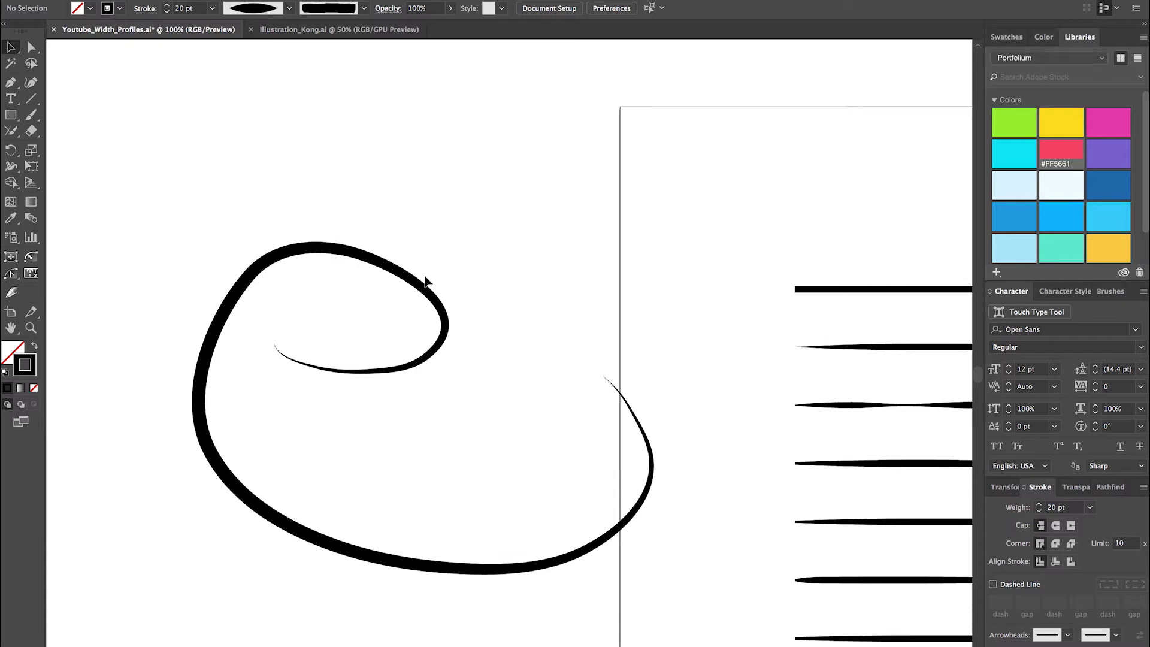
# Try the second width profile on the spiral, then undo it.
pyautogui.moveTo(315, 200); pyautogui.dragTo(513, 394)
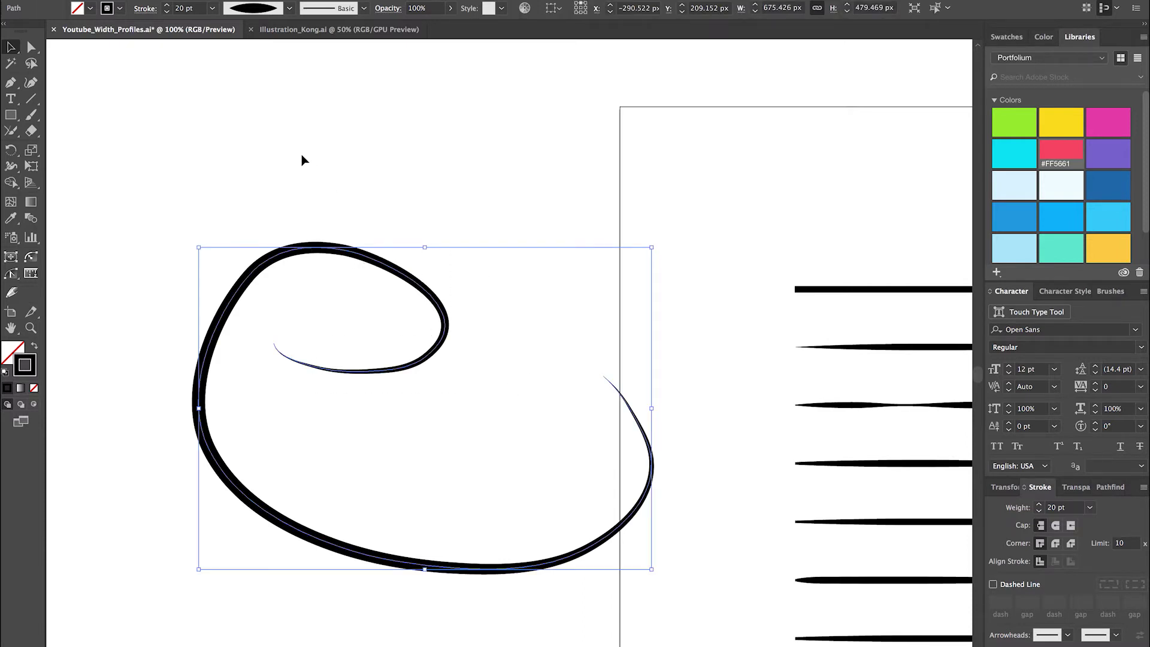
pyautogui.click(289, 8)
pyautogui.scroll(-3, 265, 147)
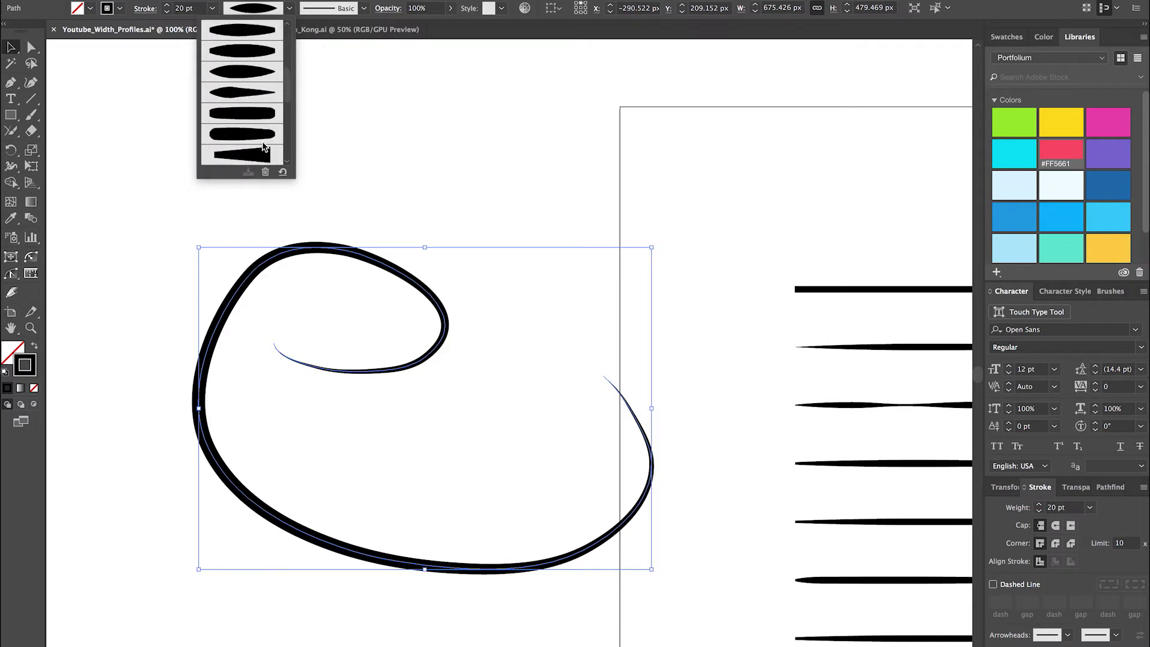
pyautogui.click(250, 51)
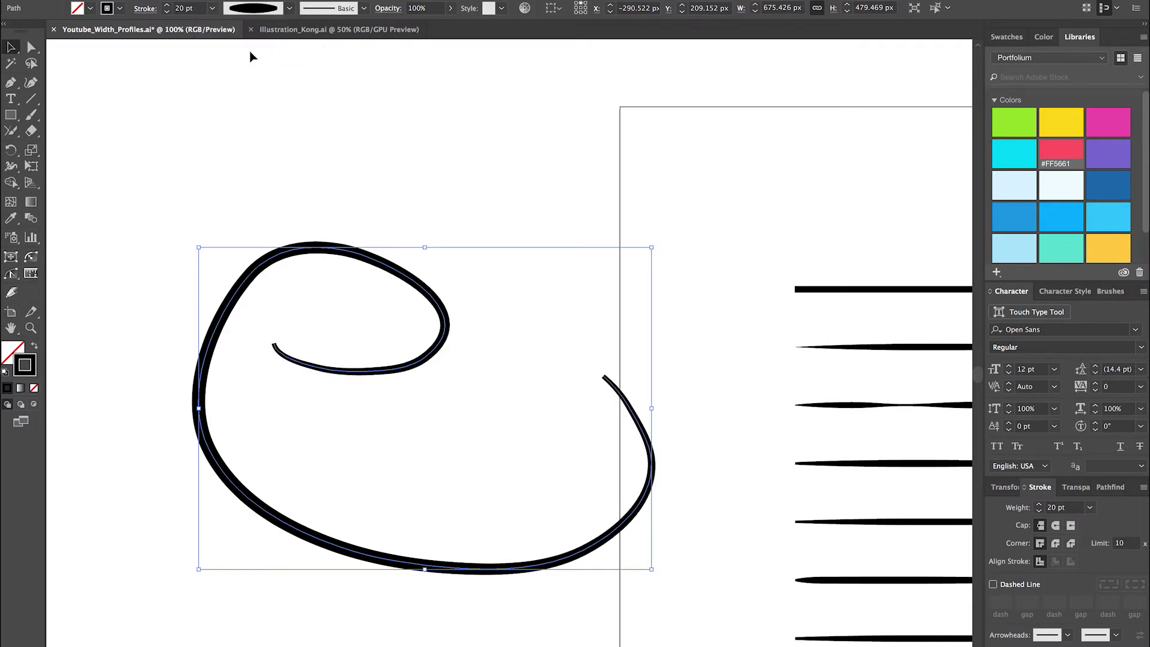
pyautogui.click(513, 218)
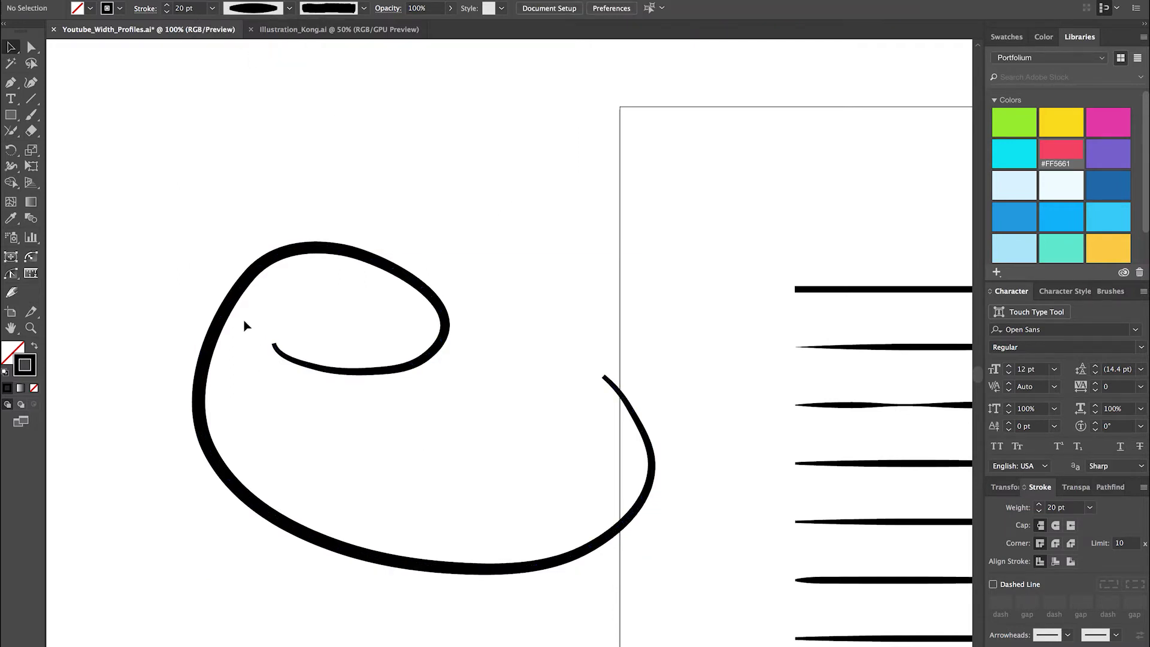
pyautogui.hotkey('ctrl', 'z')
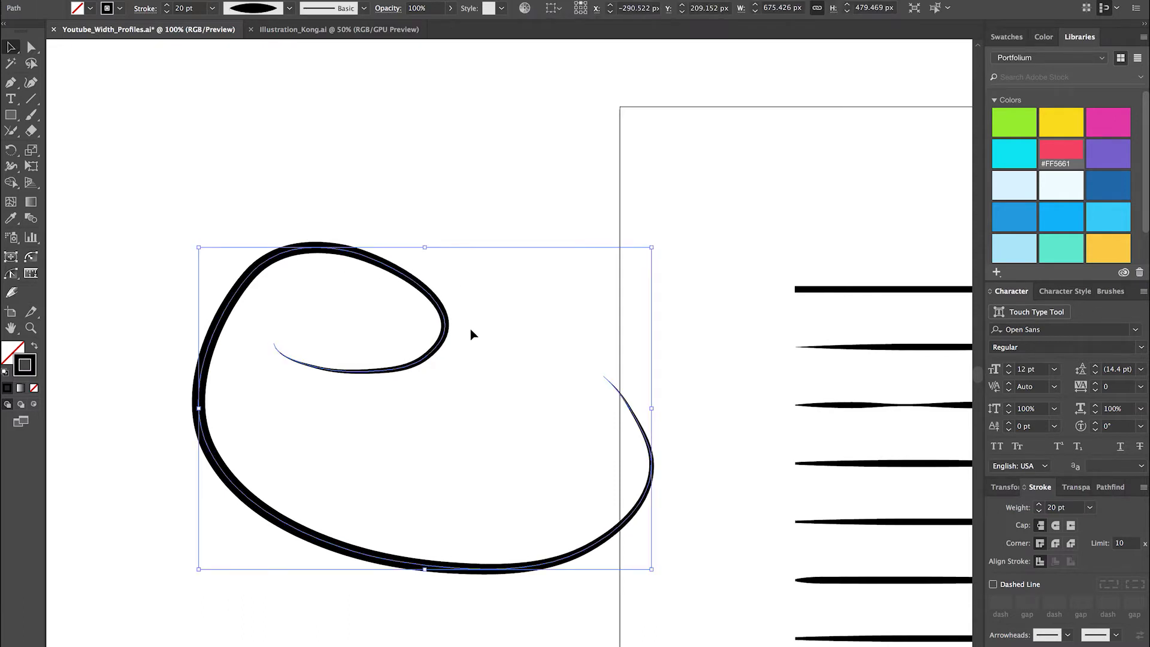
# Narrow the spiral to about 487 px wide, scaling its stroke to about 17 pt.
pyautogui.hscroll(-1, 419, 335)
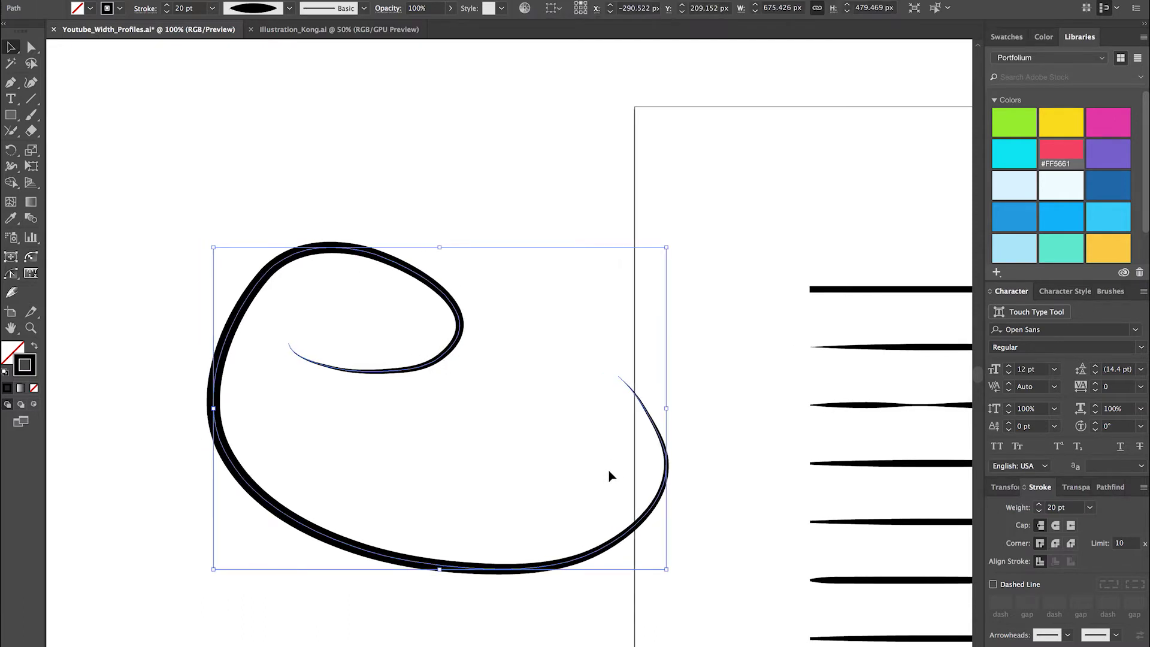
pyautogui.hscroll(2, 608, 470)
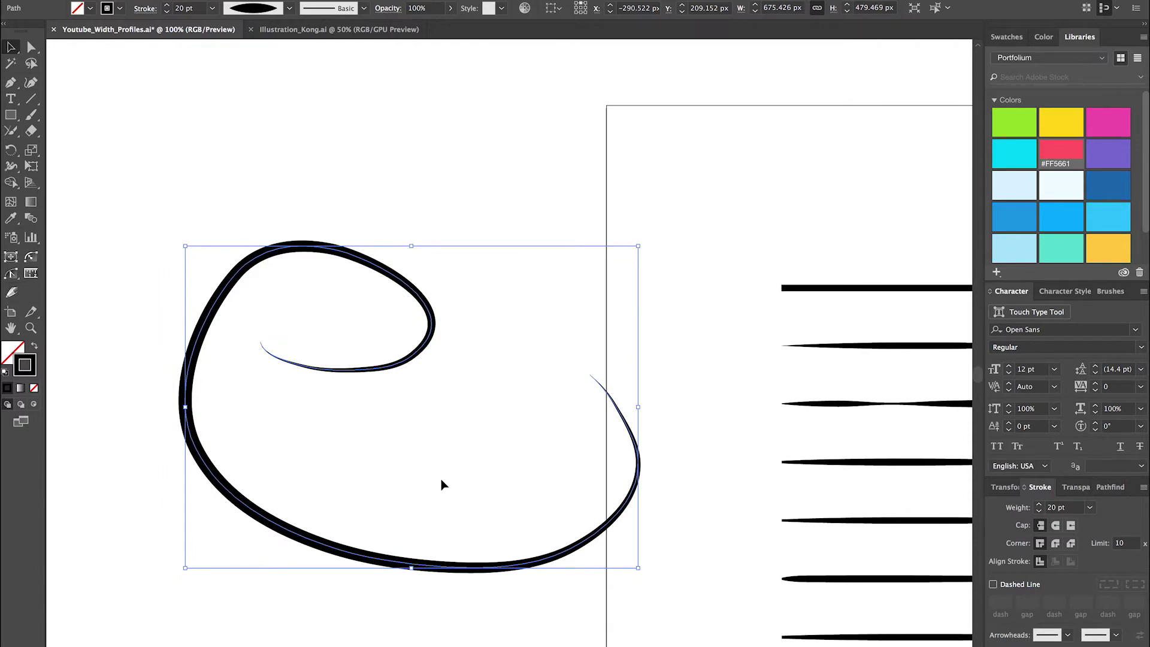
pyautogui.moveTo(638, 409); pyautogui.dragTo(511, 407)
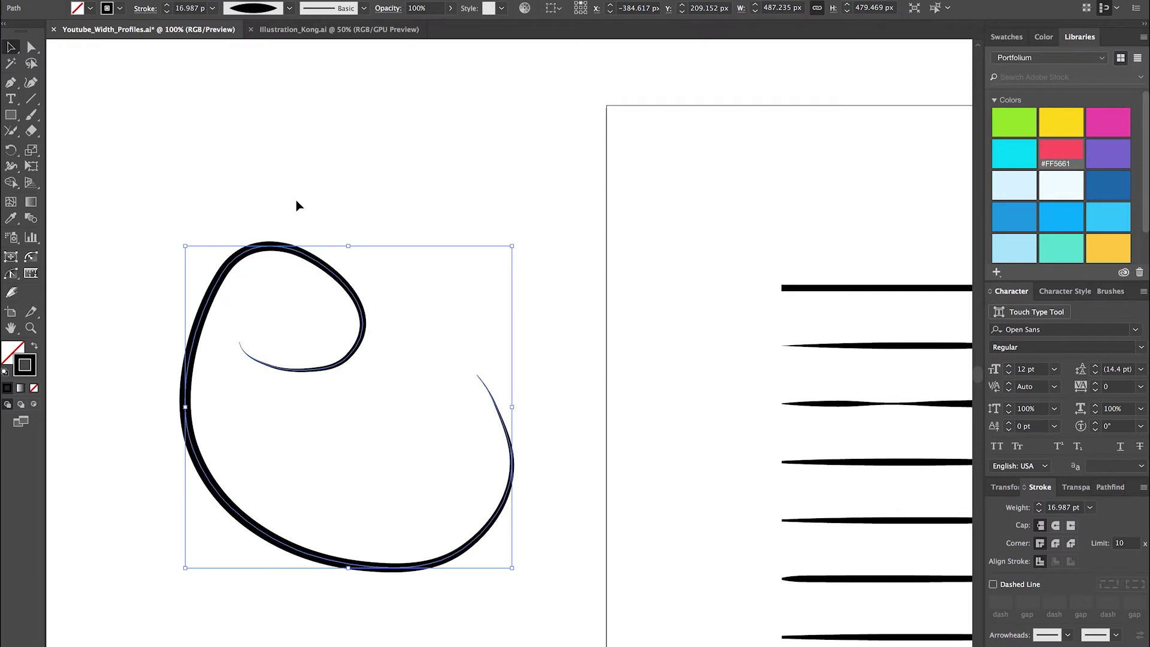
pyautogui.click(649, 253)
pyautogui.hscroll(10, 649, 252)
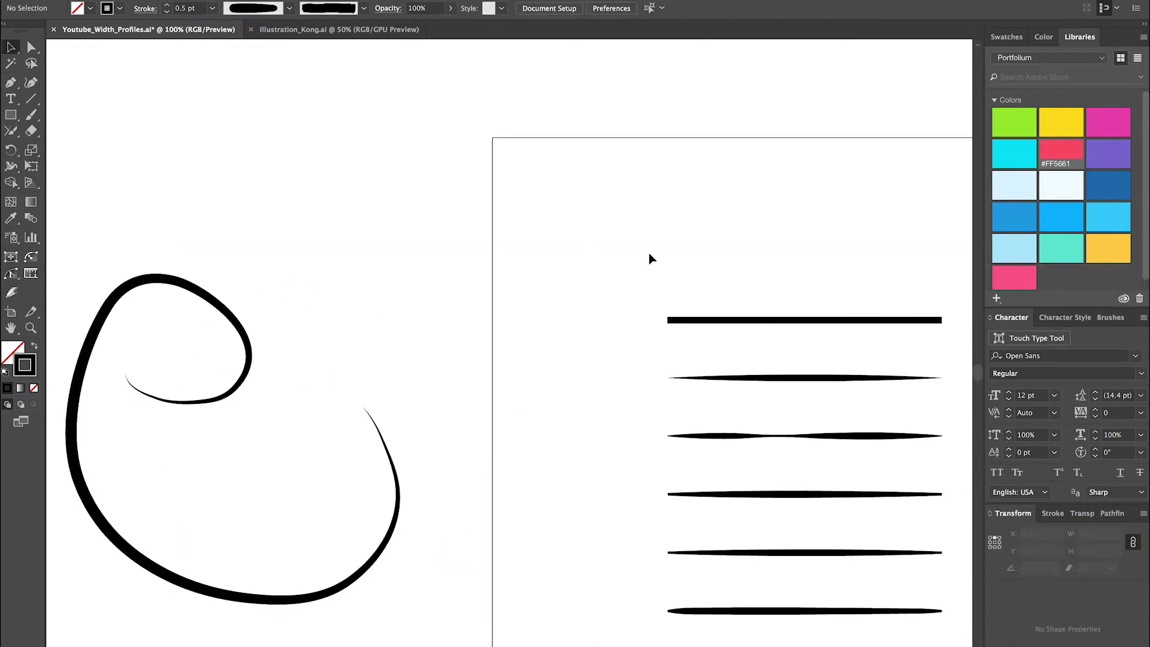
# Move both uniform black lines to the left on the artboard.
pyautogui.hscroll(10, 649, 253)
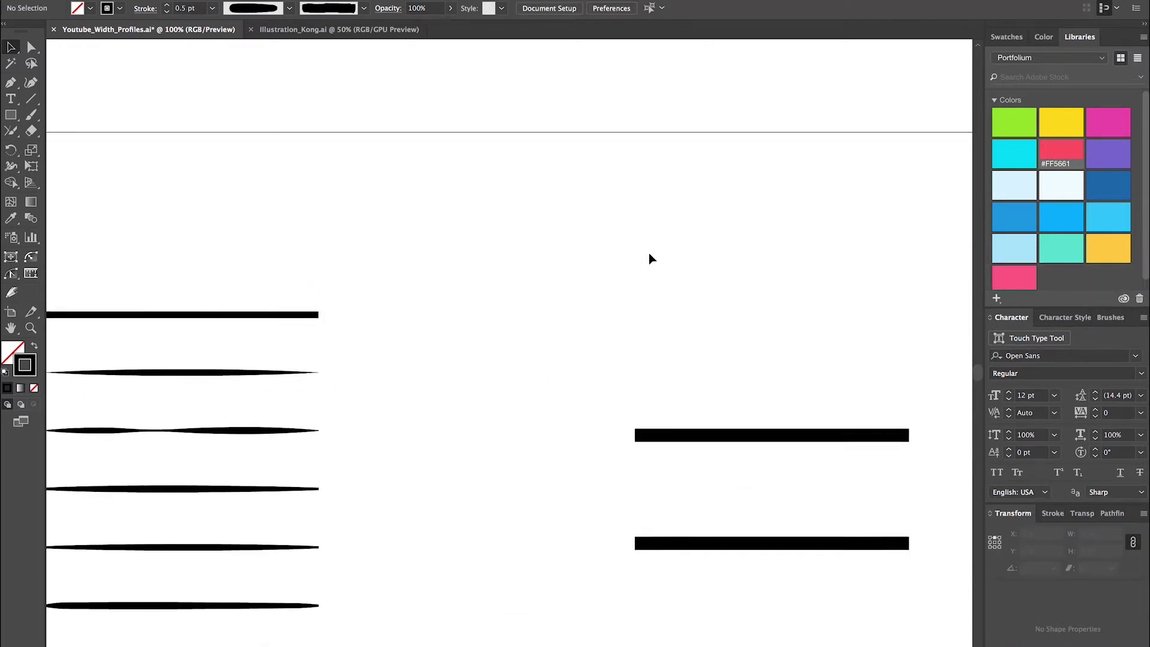
pyautogui.scroll(-3, 649, 253)
pyautogui.click(689, 411)
pyautogui.click(688, 336)
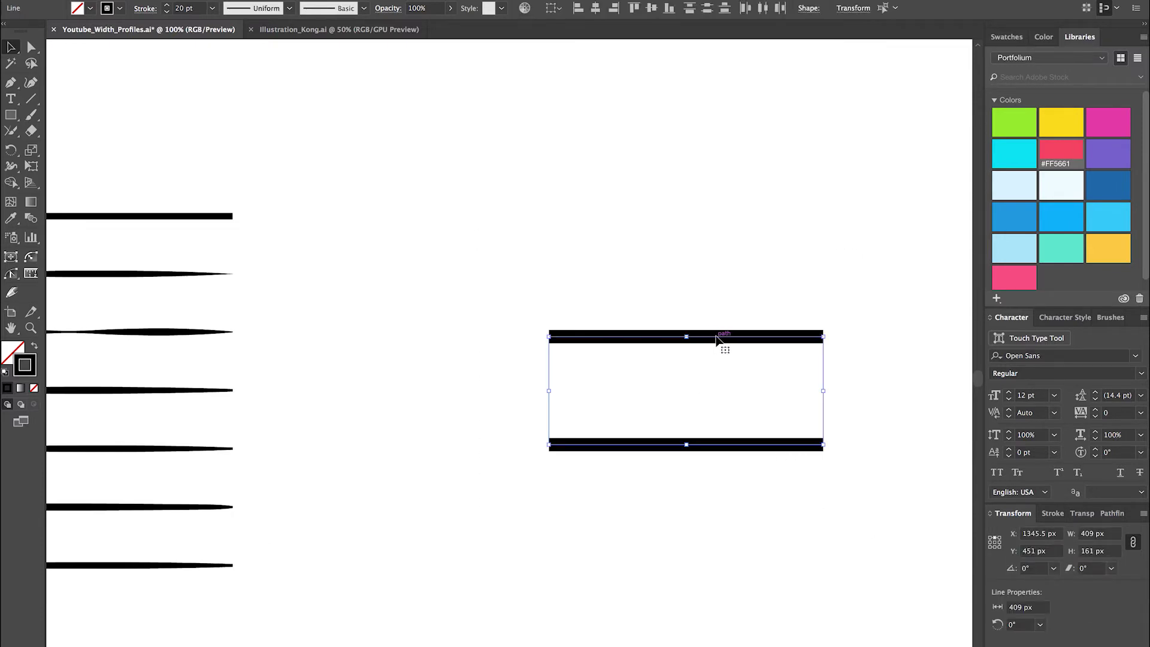
pyautogui.moveTo(698, 336); pyautogui.dragTo(641, 336)
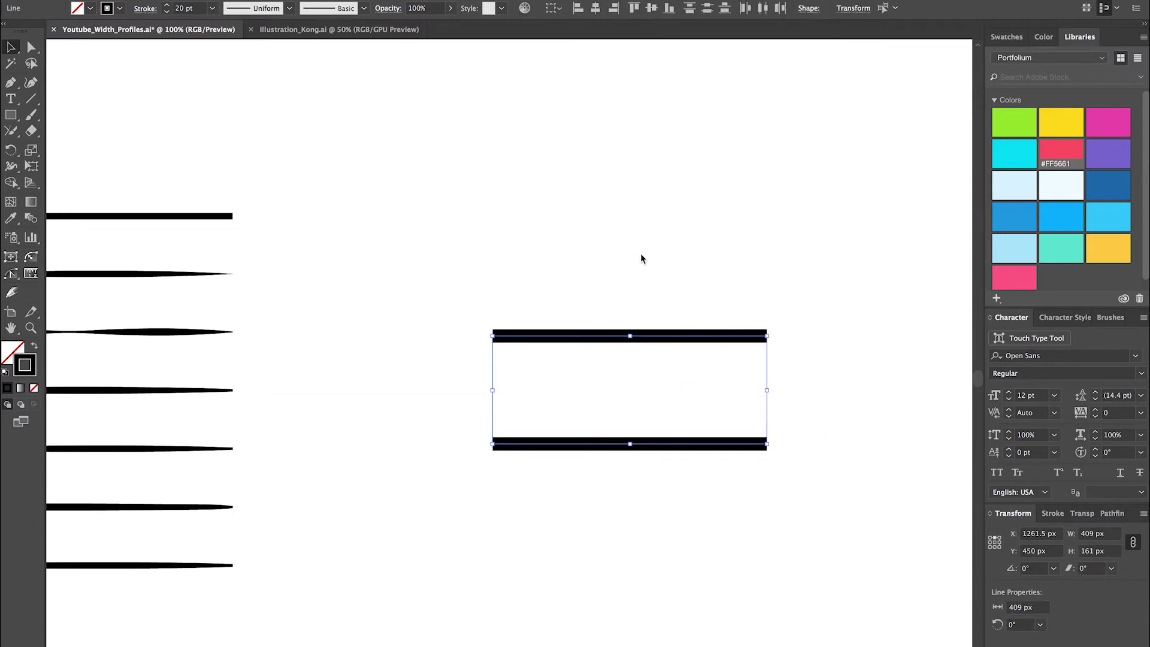
pyautogui.click(640, 253)
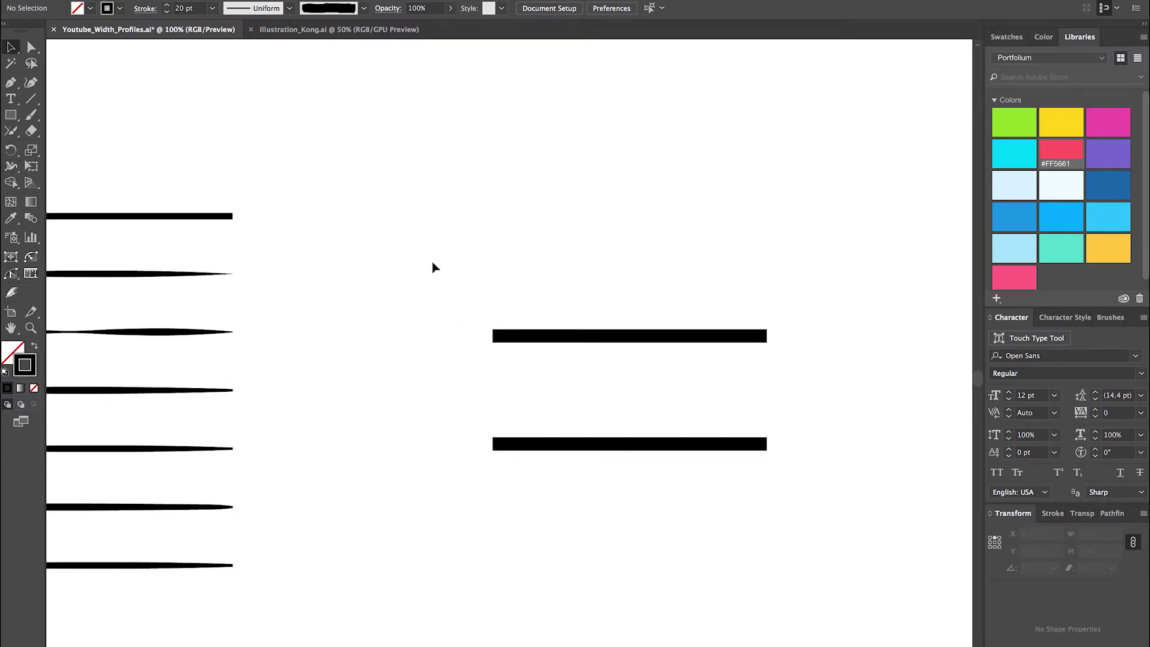
# Select the upper 409 px, 20 pt line and switch to the Width tool.
pyautogui.moveTo(443, 269); pyautogui.dragTo(880, 375)
pyautogui.moveTo(598, 413); pyautogui.dragTo(757, 539)
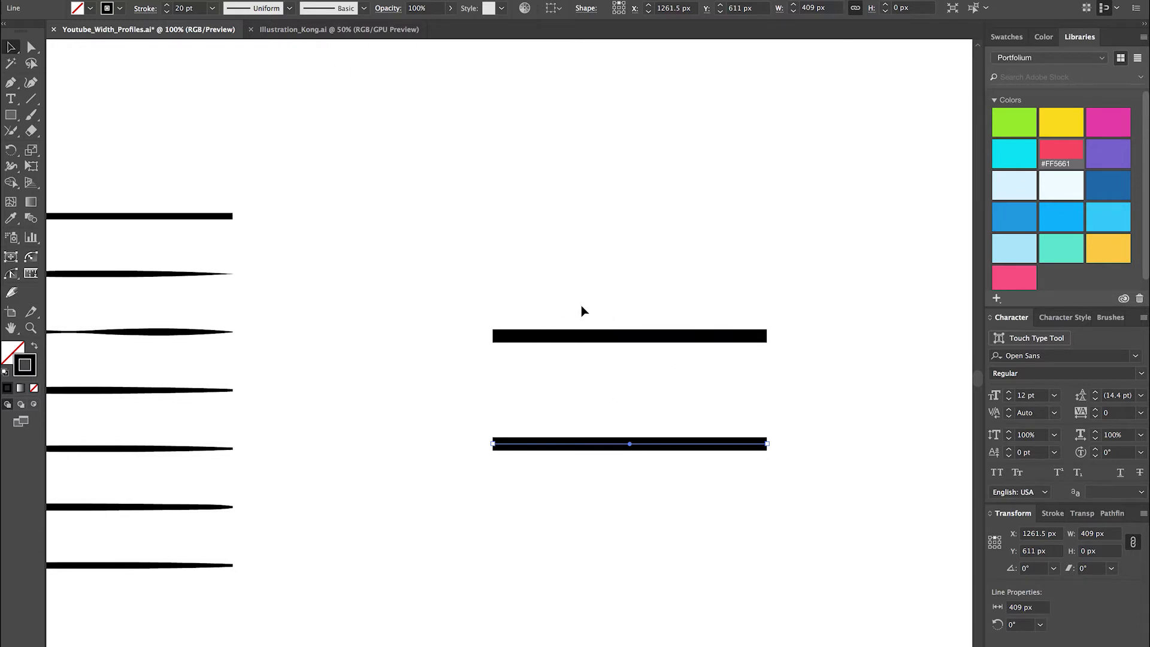
pyautogui.moveTo(584, 310); pyautogui.dragTo(754, 392)
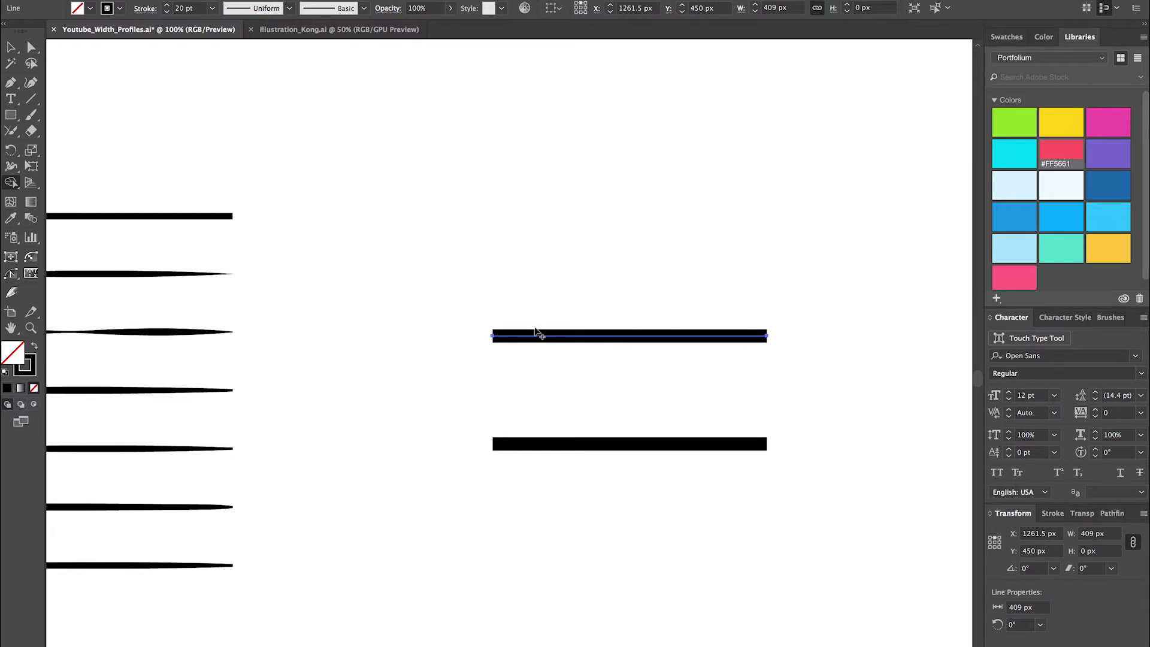
pyautogui.hotkey('shift', 'w')
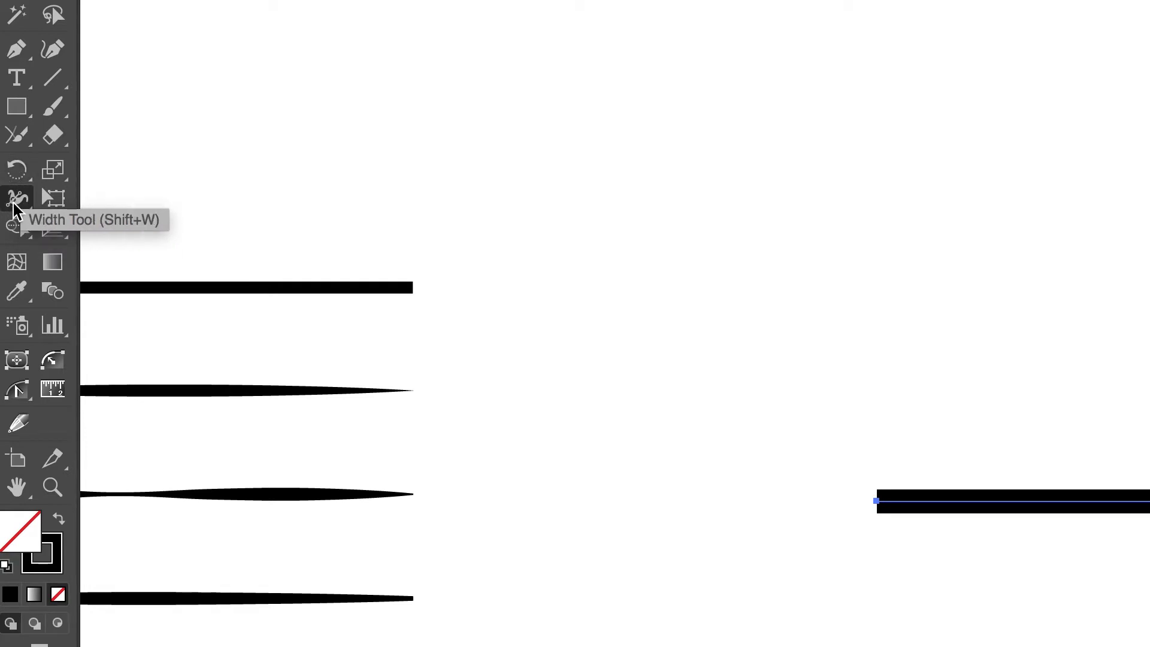
pyautogui.moveTo(18, 200); pyautogui.dragTo(587, 282)
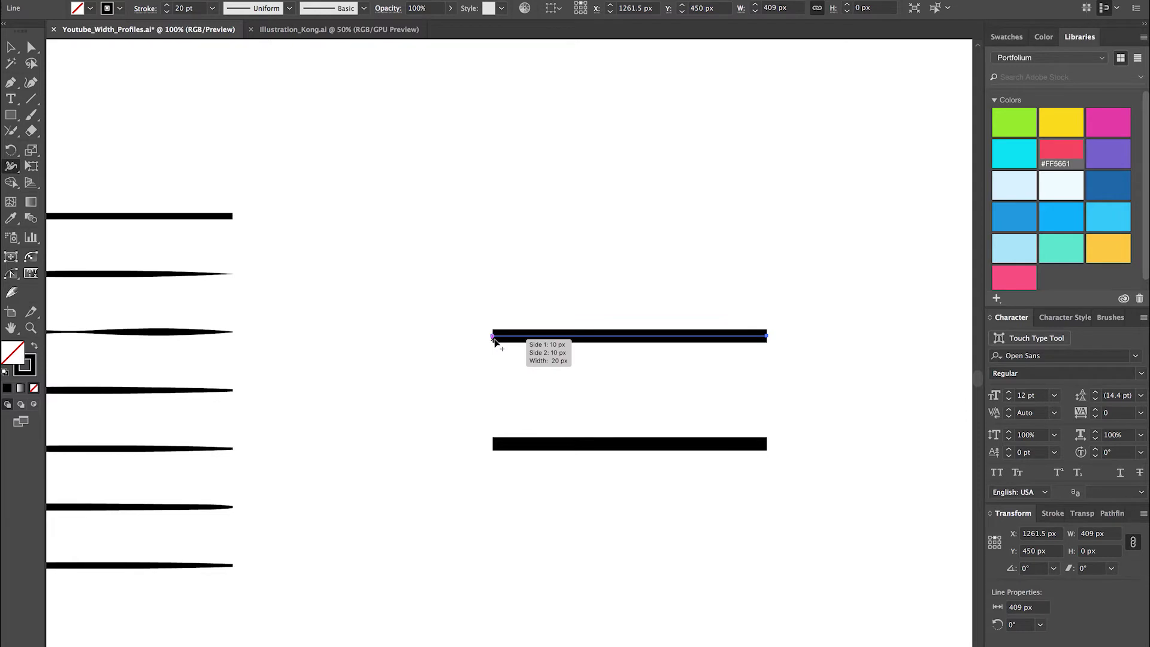
pyautogui.moveTo(495, 341)
pyautogui.mouseDown()
pyautogui.moveTo(502, 397)
pyautogui.moveTo(500, 343)
pyautogui.mouseUp()
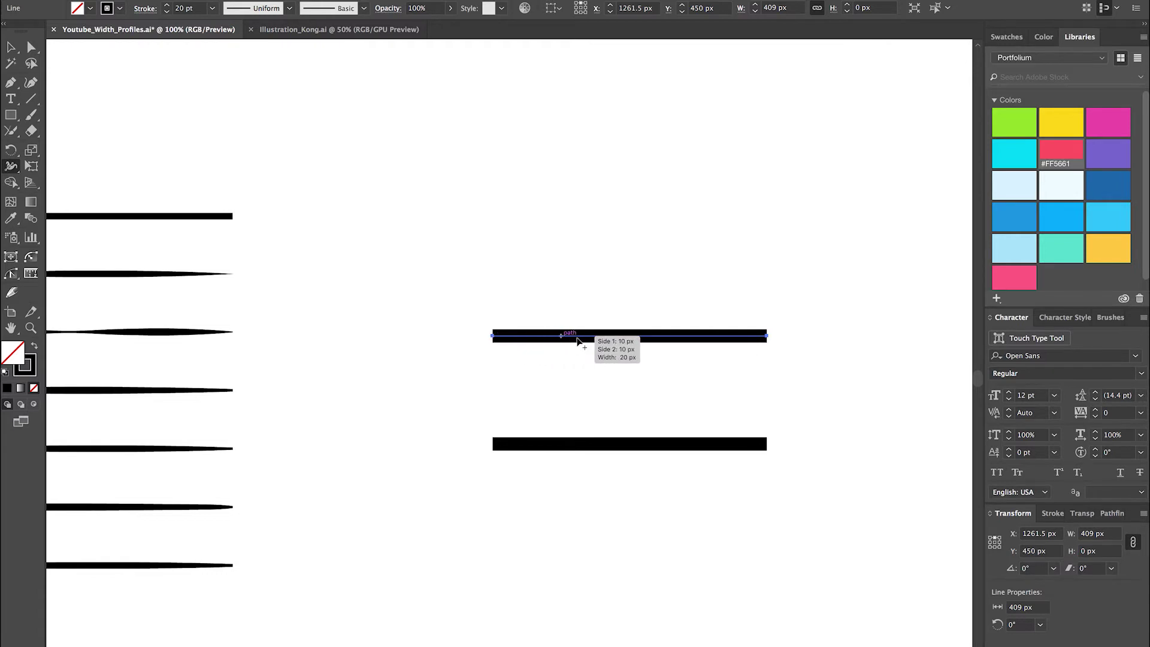
pyautogui.click(577, 372)
pyautogui.moveTo(578, 375)
pyautogui.mouseDown()
pyautogui.moveTo(574, 339)
pyautogui.moveTo(580, 347)
pyautogui.mouseUp()
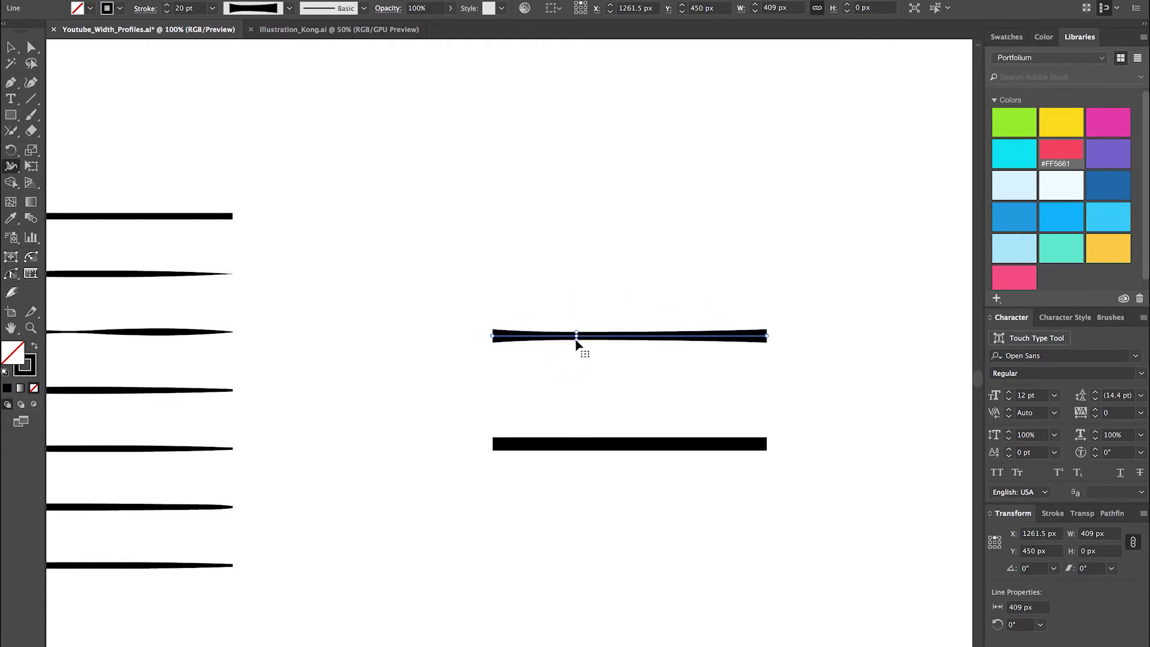
pyautogui.click(490, 338)
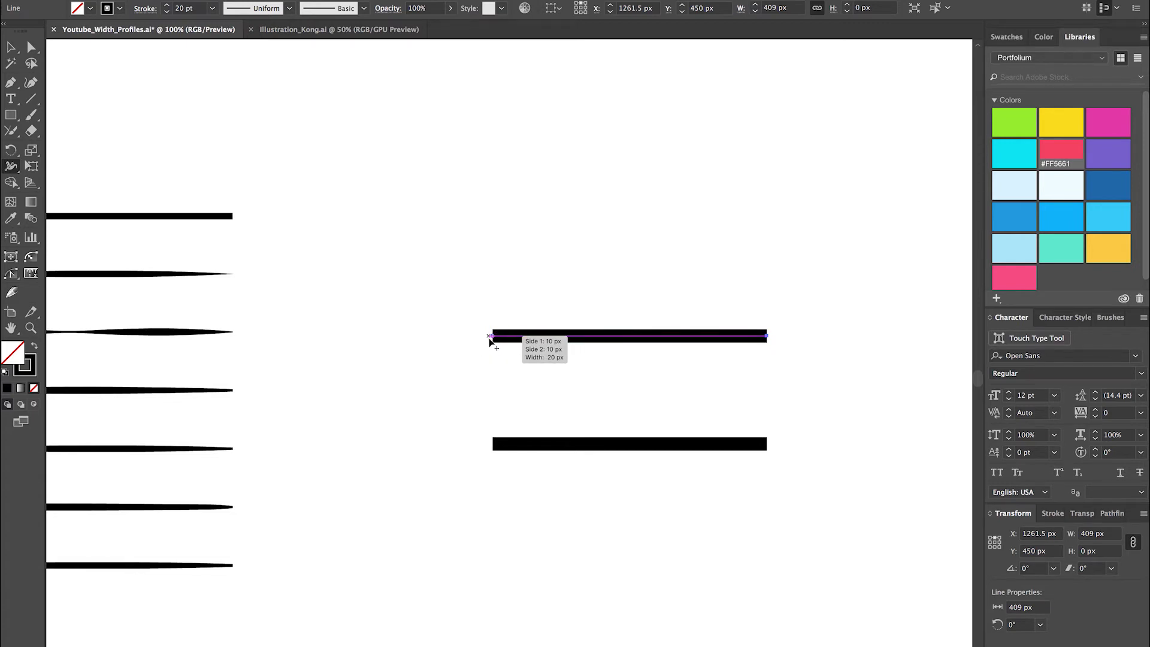
pyautogui.moveTo(489, 339)
pyautogui.mouseDown()
pyautogui.moveTo(504, 403)
pyautogui.moveTo(498, 336)
pyautogui.mouseUp()
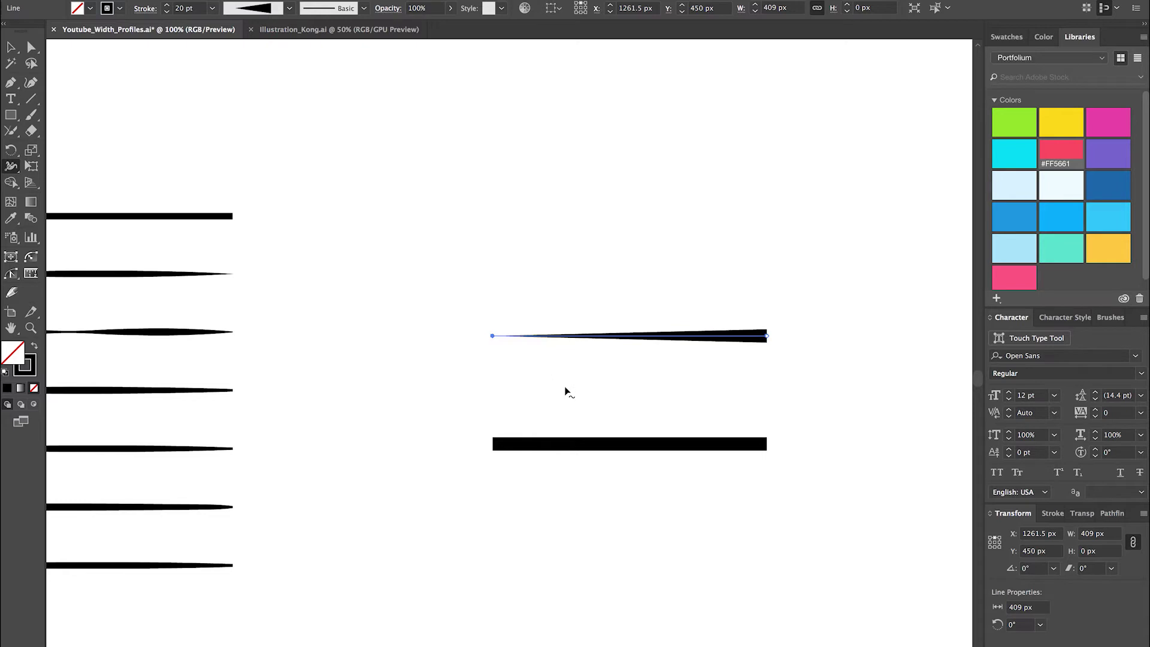
pyautogui.press('v')
pyautogui.click(562, 385)
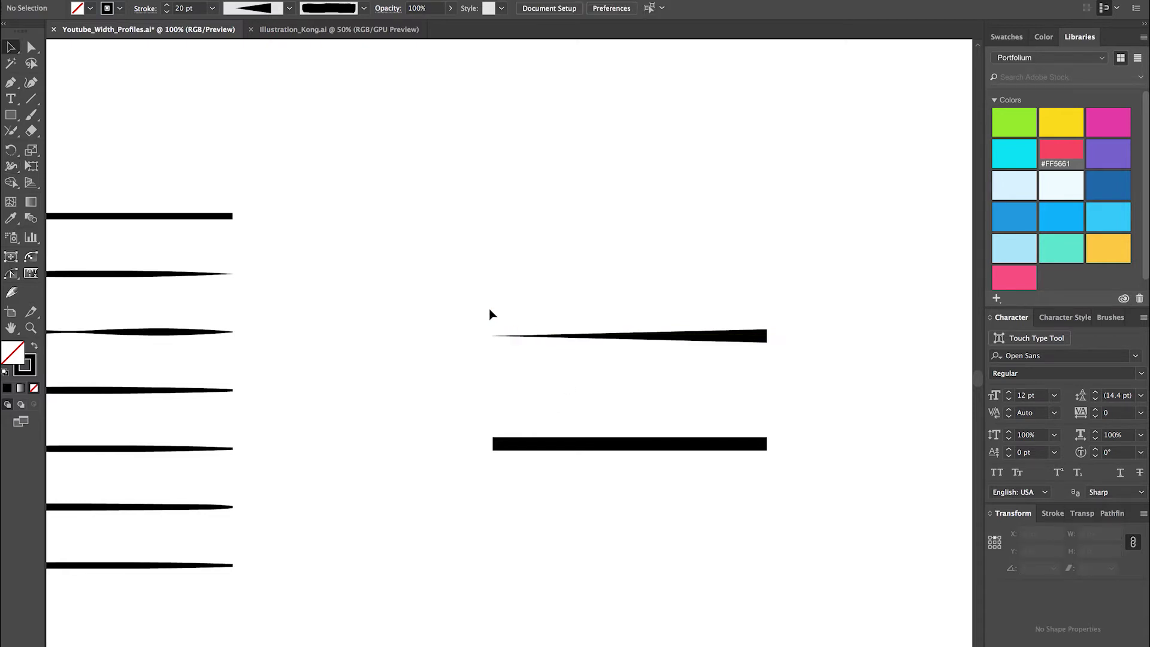
pyautogui.hotkey('ctrl', 'z')
pyautogui.hotkey('ctrl', 'z')
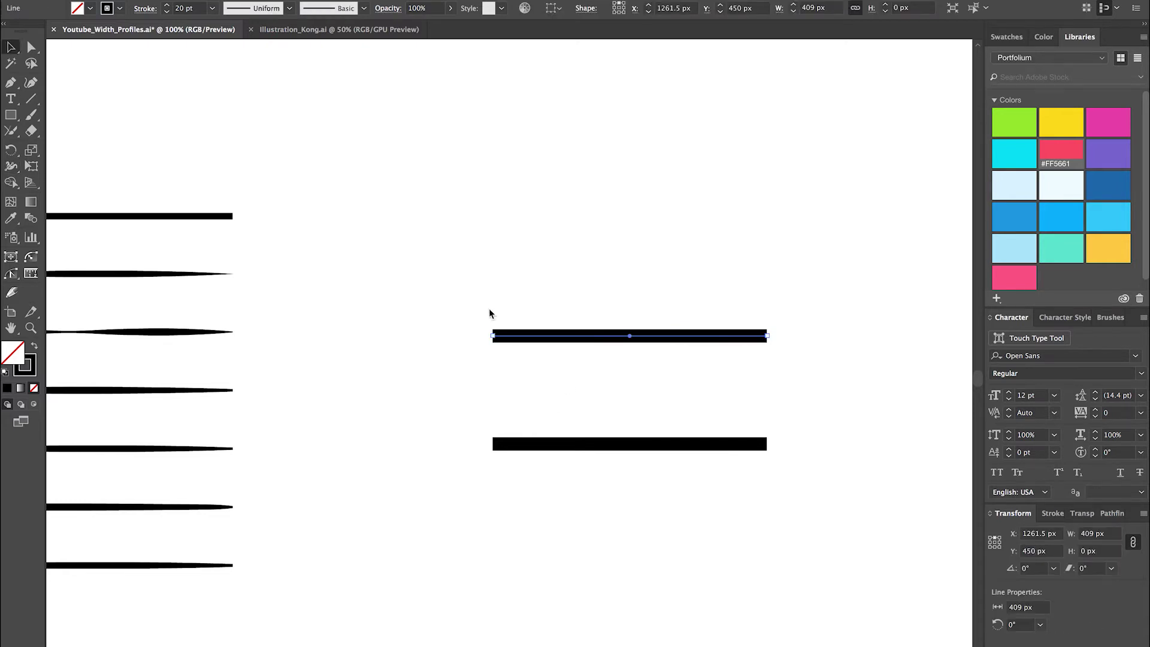
# With the Width tool active, open and close the width profile list.
pyautogui.hotkey('shift', 'w')
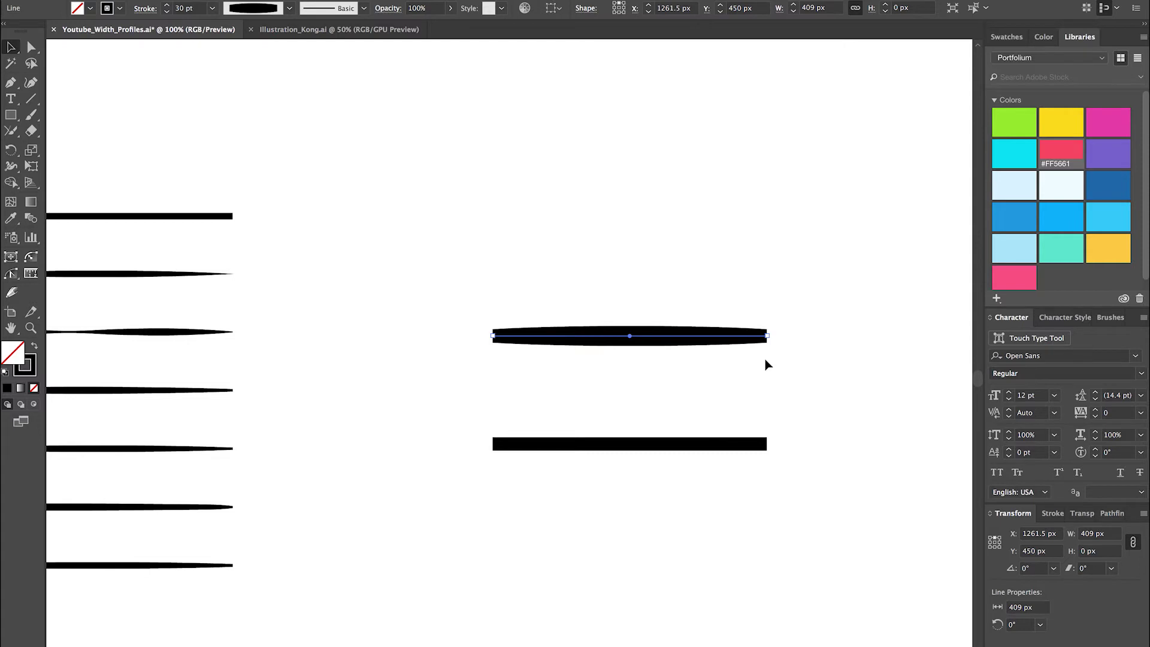
pyautogui.click(272, 9)
pyautogui.click(397, 112)
# Start a new Pen path above the lines, undoing its last anchor.
pyautogui.click(10, 82)
pyautogui.click(458, 236)
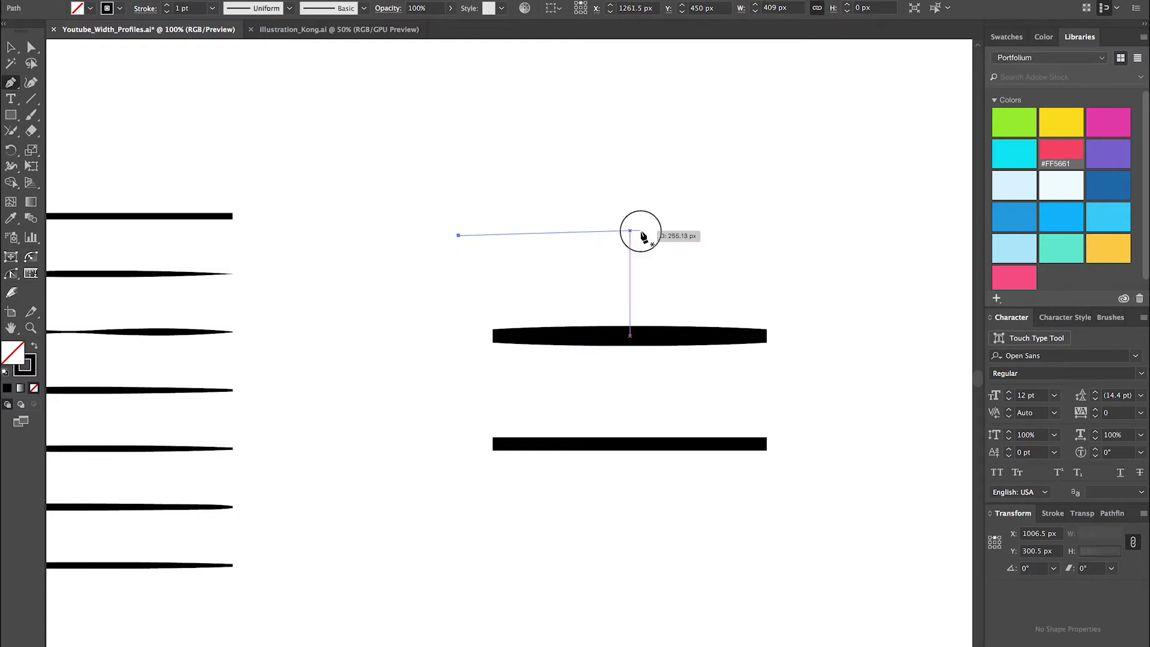
pyautogui.click(640, 230)
pyautogui.hotkey('ctrl', 'z')
# Delete the stray anchor point and restore the line's 30 pt lens-shaped width.
pyautogui.press('v')
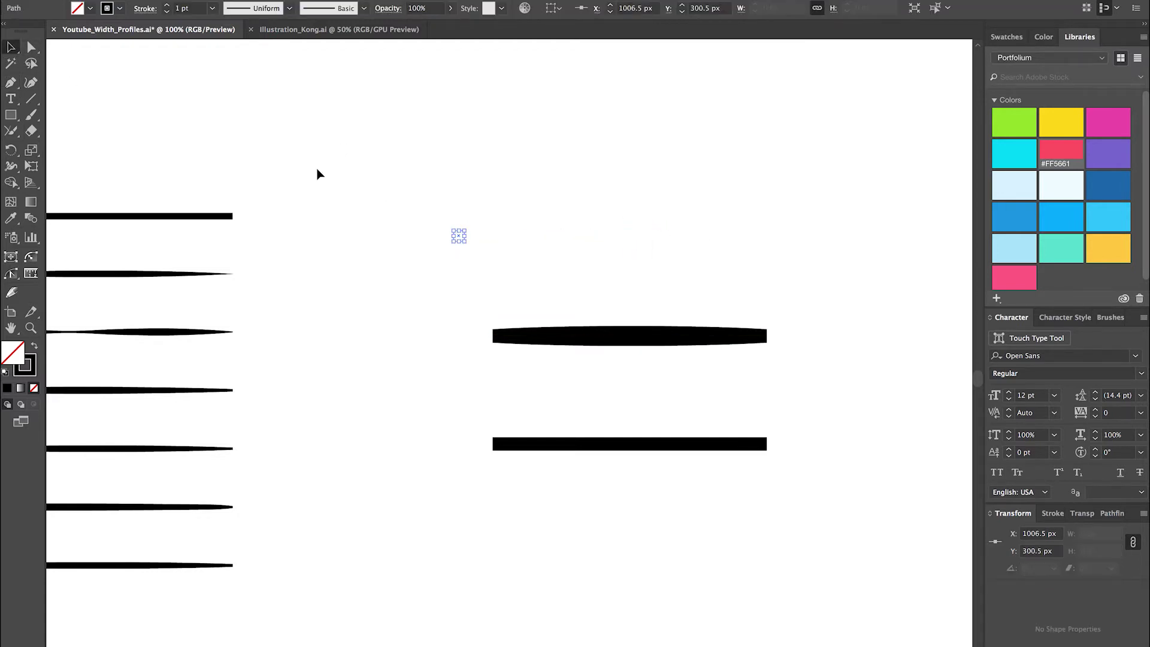
pyautogui.moveTo(315, 172); pyautogui.dragTo(573, 262)
pyautogui.press('Delete')
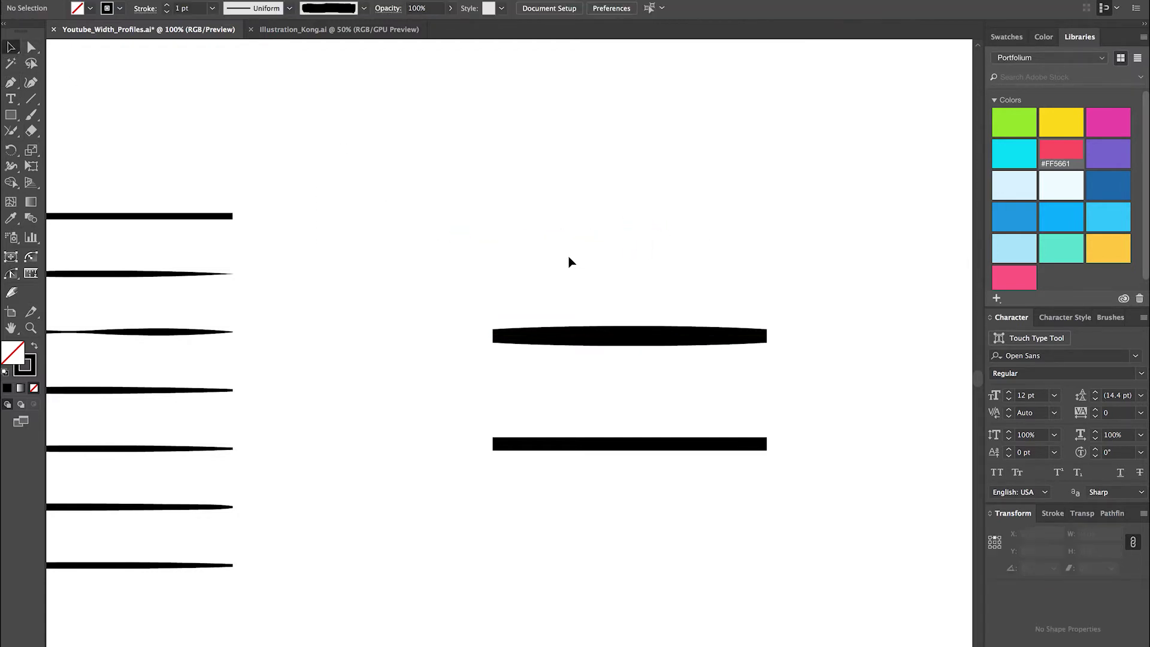
pyautogui.hotkey('ctrl', 'z')
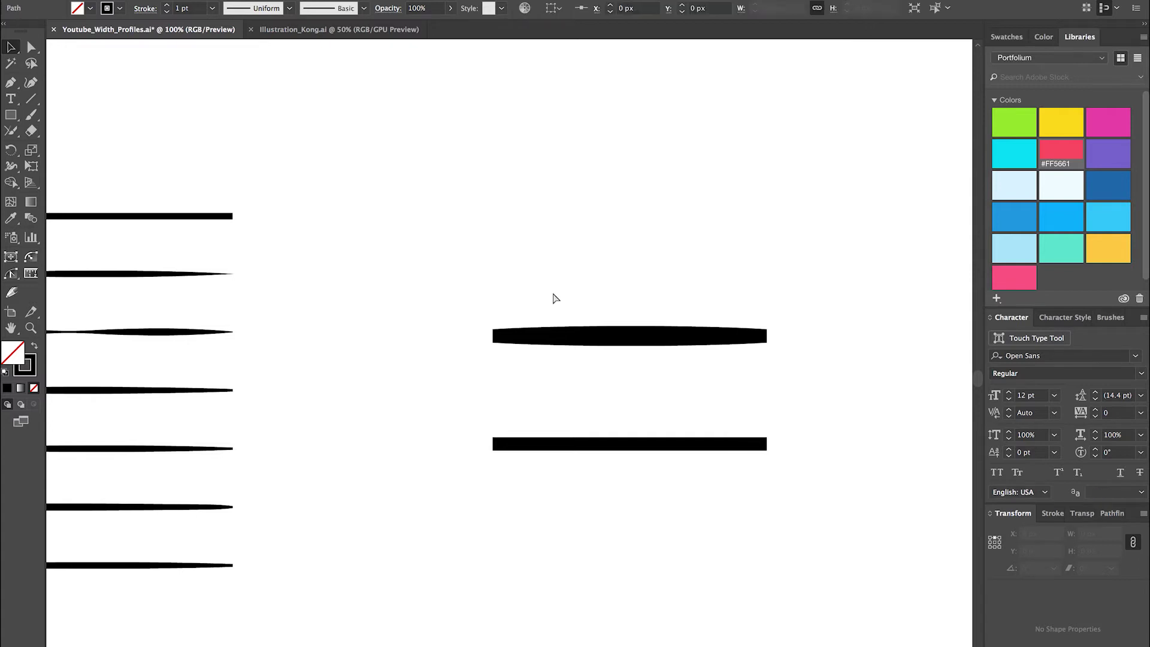
pyautogui.hotkey('ctrl', 'z')
pyautogui.hotkey('ctrl', 'z')
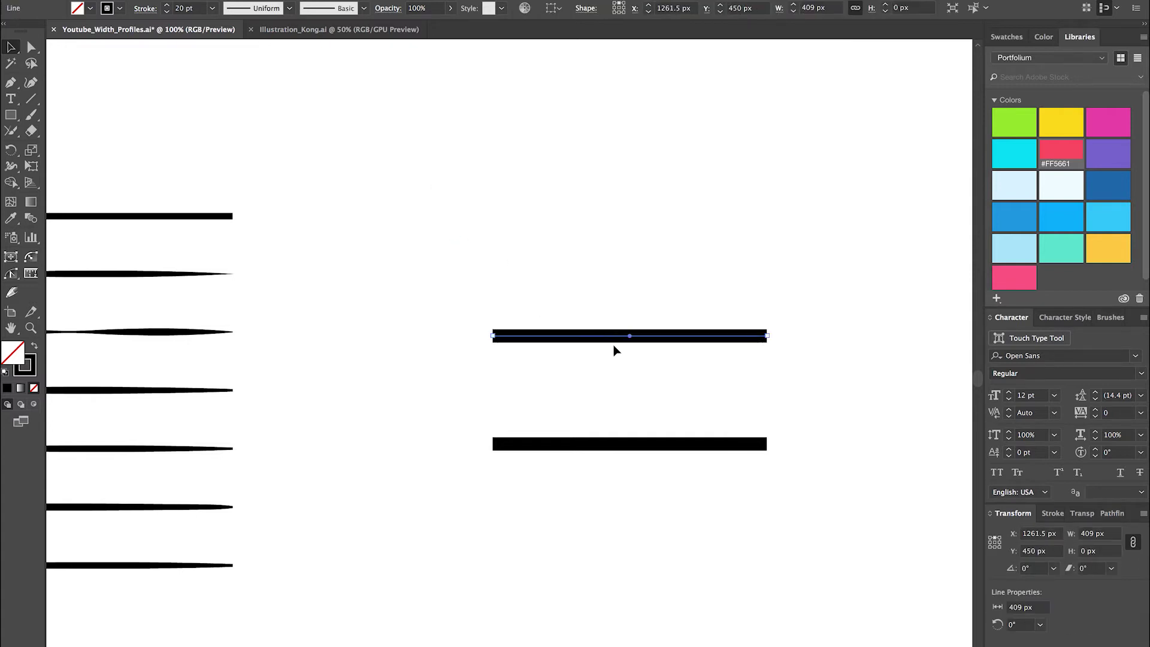
pyautogui.hotkey('ctrl', 'shift', 'z')
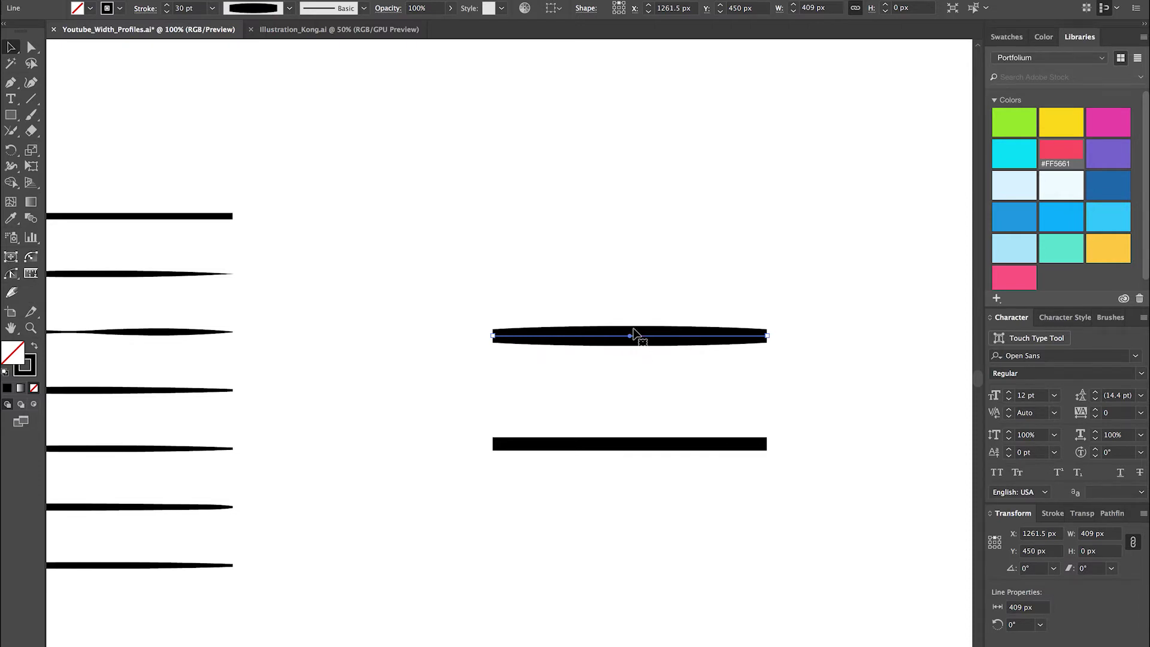
# Reshape the upper line into a 44 pt stroke, thick at left and tapering right, then select it.
pyautogui.hotkey('ctrl', 'z')
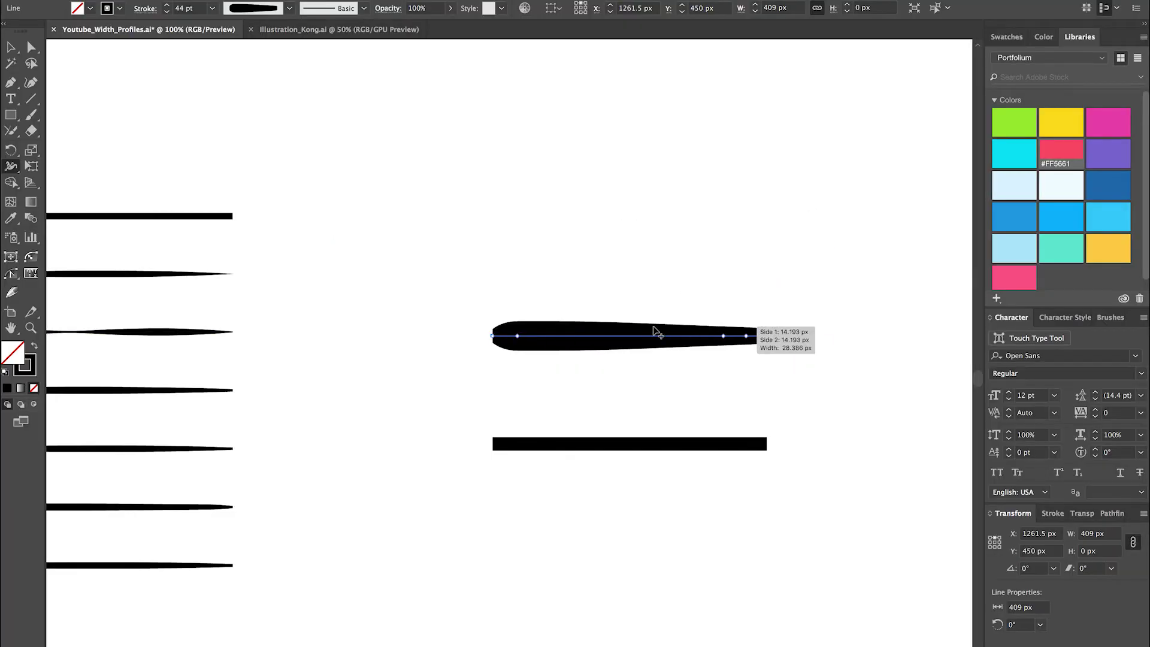
pyautogui.click(11, 46)
pyautogui.click(706, 372)
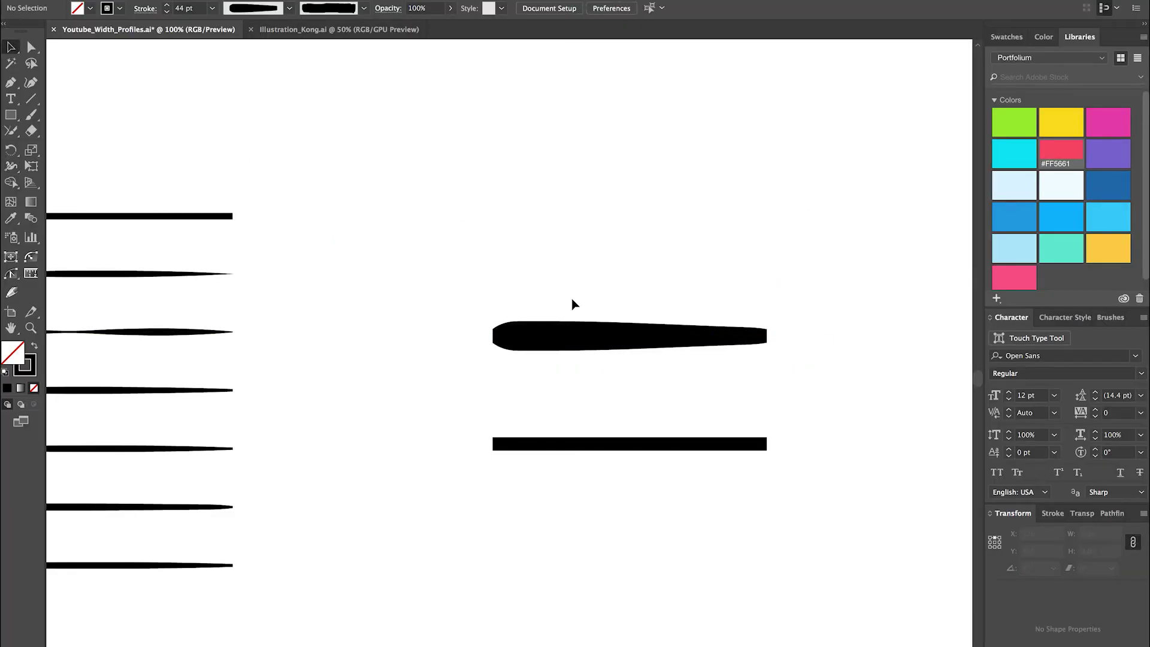
pyautogui.moveTo(489, 265)
pyautogui.mouseDown()
pyautogui.moveTo(621, 367)
pyautogui.moveTo(750, 404)
pyautogui.mouseUp()
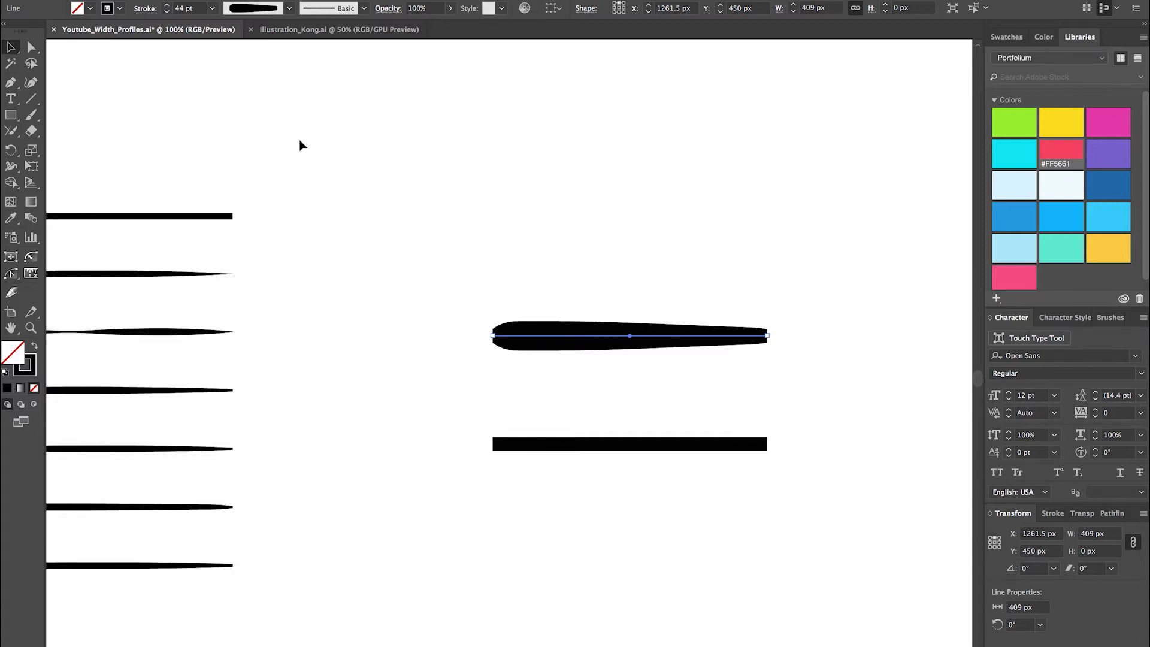
# Reset the line to default colours, undo that, and reselect the tapered line.
pyautogui.press('d')
pyautogui.hotkey('ctrl', 'z')
pyautogui.moveTo(429, 211); pyautogui.dragTo(834, 401)
pyautogui.click(502, 256)
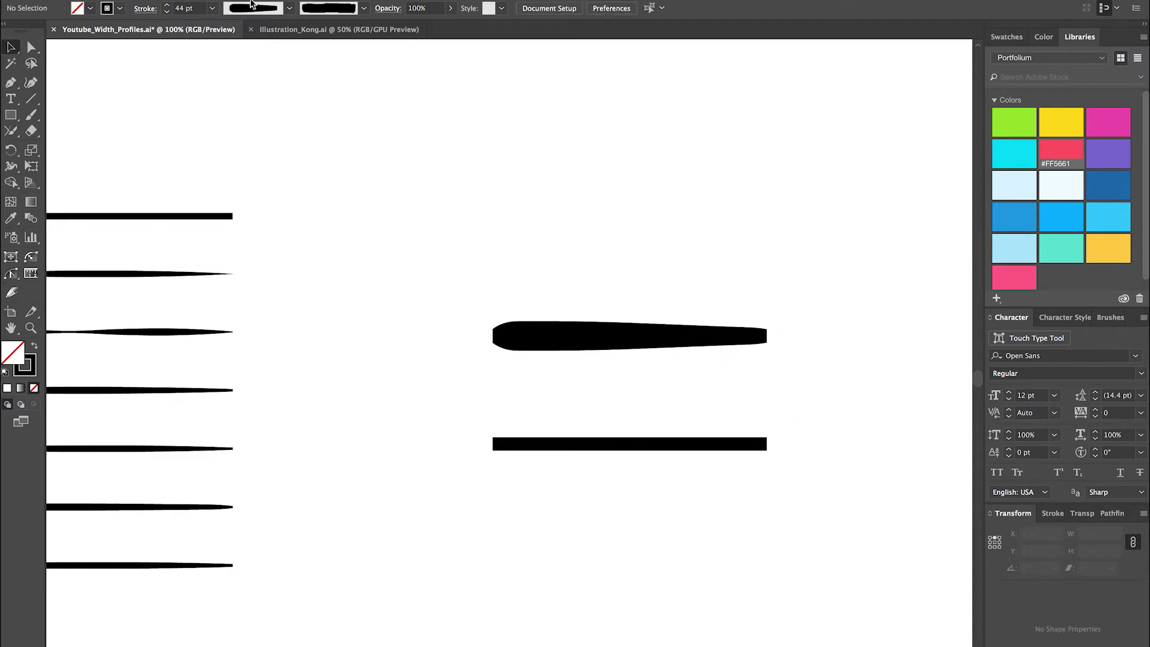
pyautogui.moveTo(406, 303); pyautogui.dragTo(814, 387)
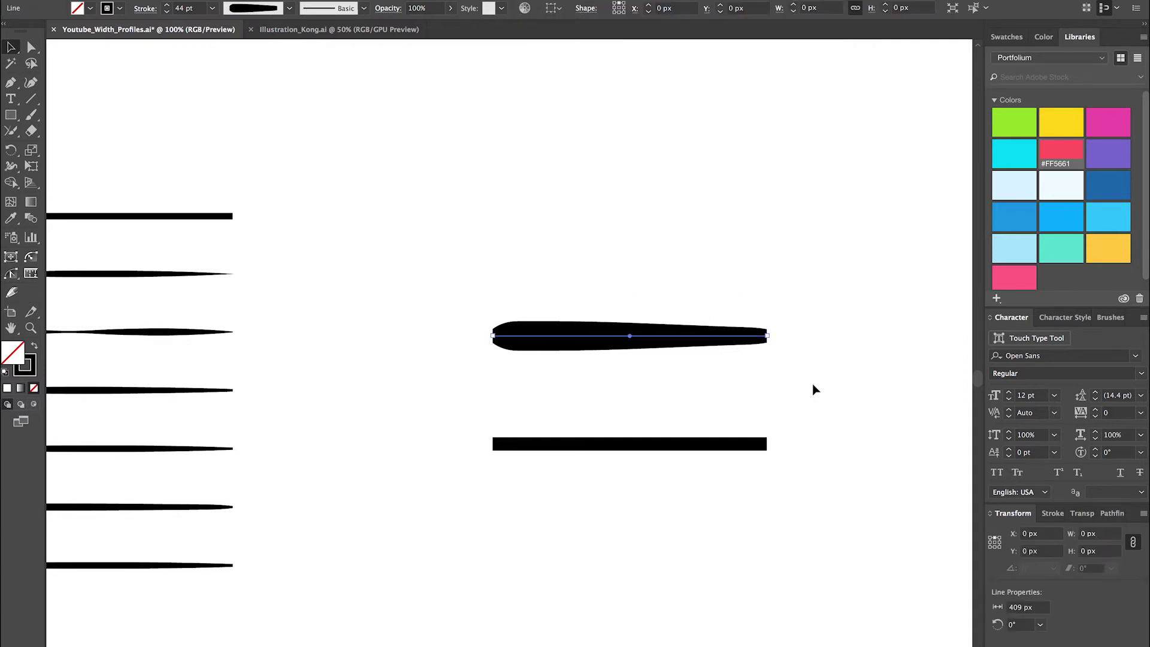
pyautogui.click(31, 115)
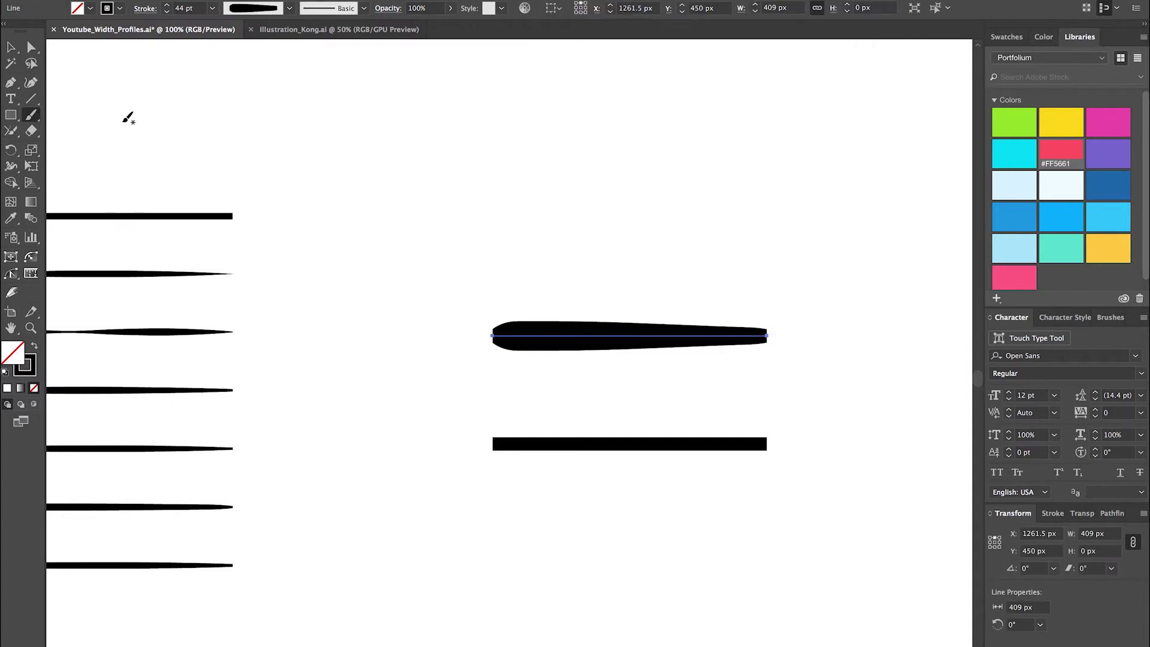
pyautogui.moveTo(434, 207)
pyautogui.mouseDown()
pyautogui.moveTo(726, 182)
pyautogui.moveTo(743, 167)
pyautogui.mouseUp()
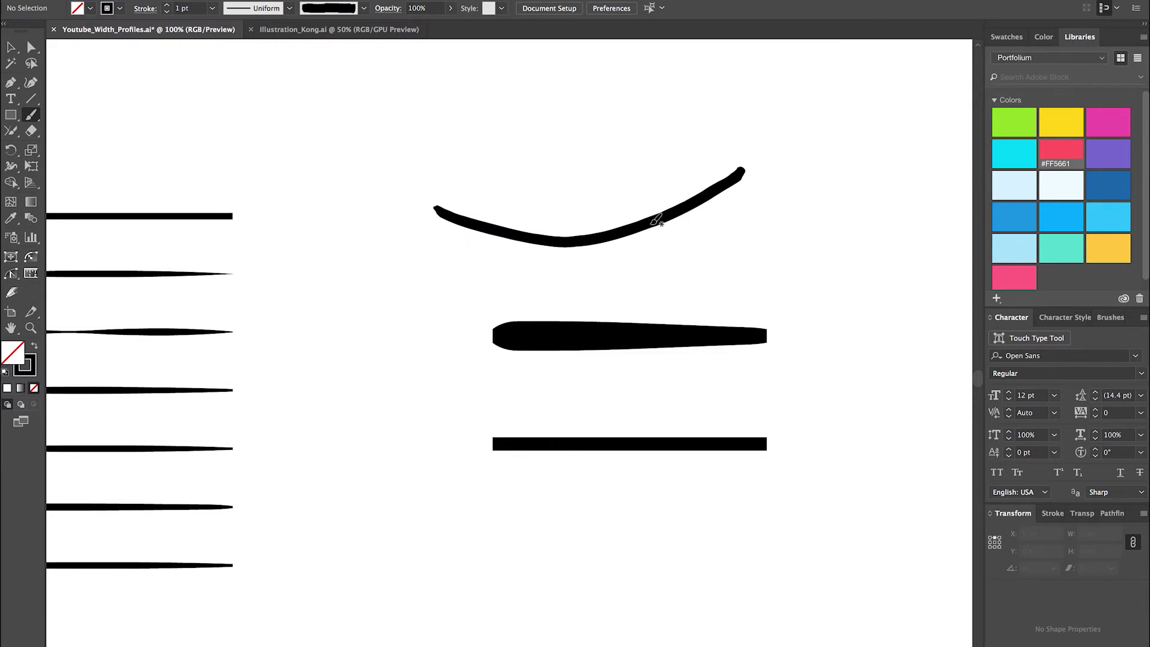
pyautogui.press('v')
pyautogui.moveTo(673, 185); pyautogui.dragTo(771, 237)
pyautogui.click(363, 8)
pyautogui.click(334, 47)
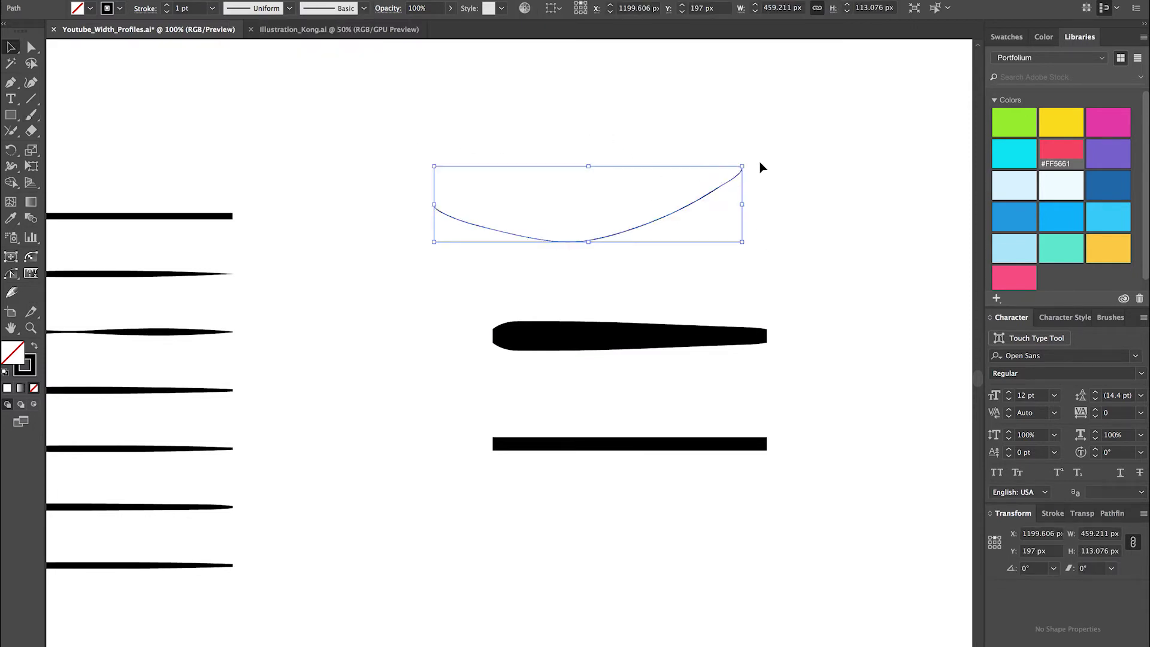
pyautogui.click(728, 132)
pyautogui.moveTo(488, 160); pyautogui.dragTo(779, 275)
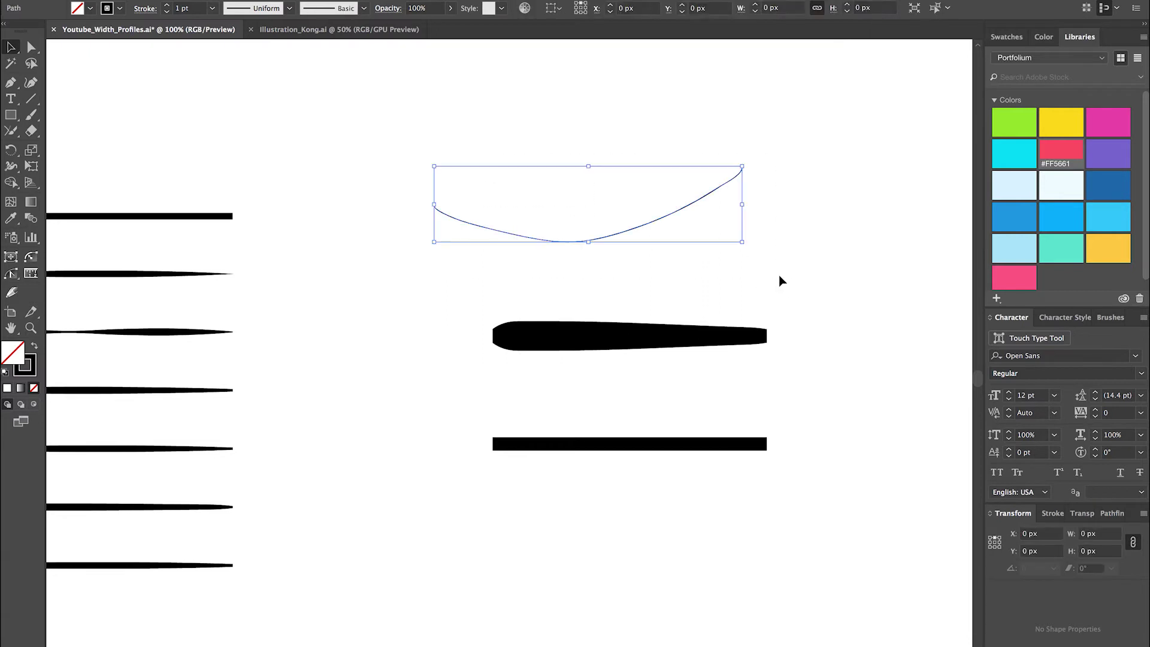
pyautogui.press('Delete')
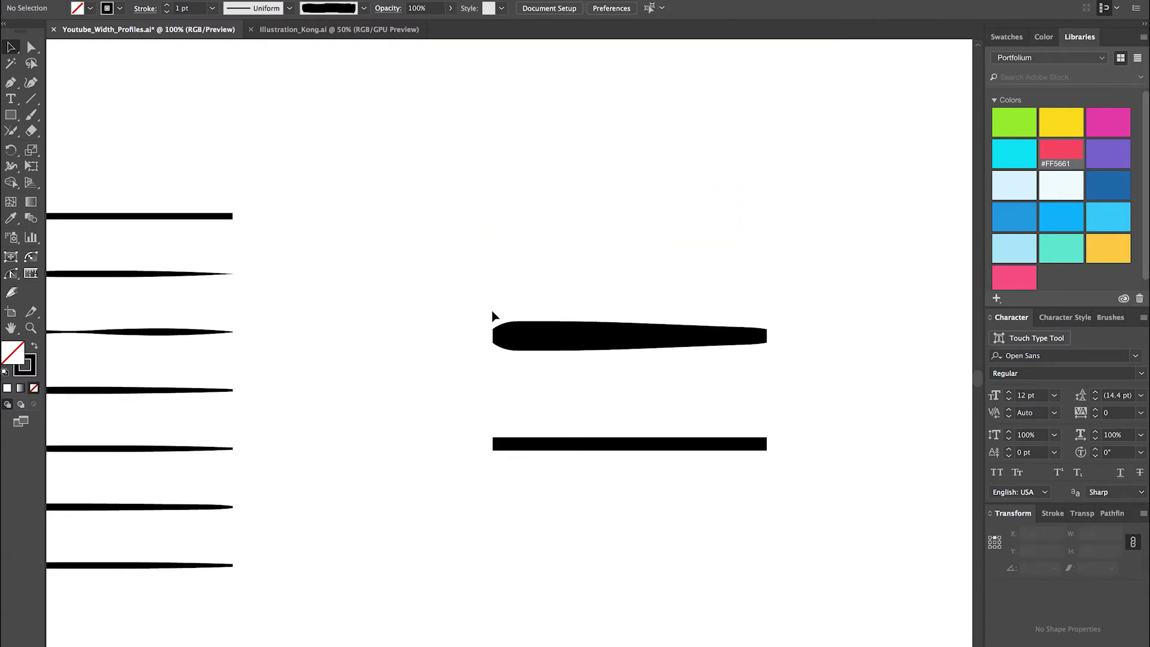
# Add the selected tapered line's width shape to the profiles as 'Youtube_1'.
pyautogui.moveTo(455, 301); pyautogui.dragTo(790, 385)
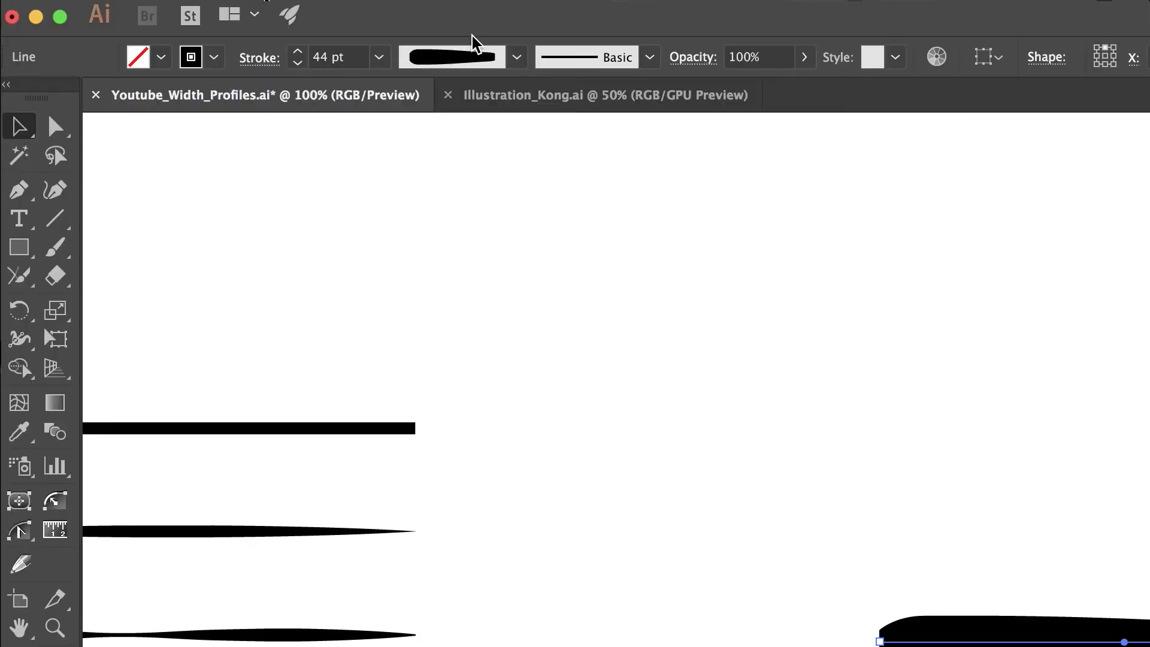
pyautogui.click(517, 58)
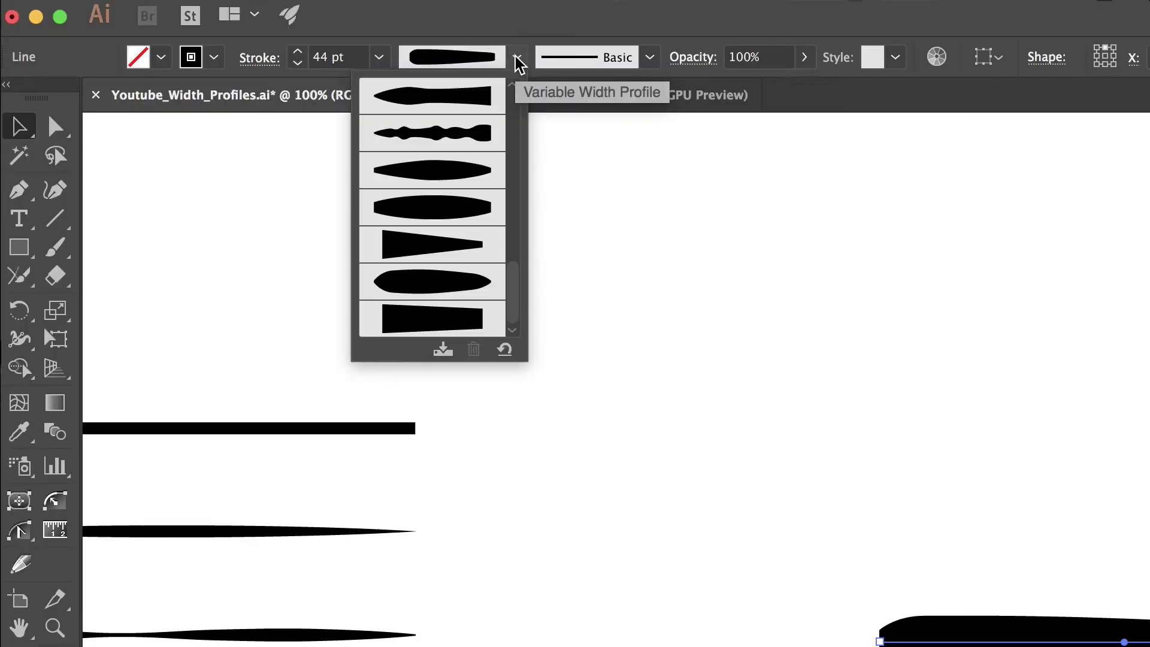
pyautogui.click(444, 353)
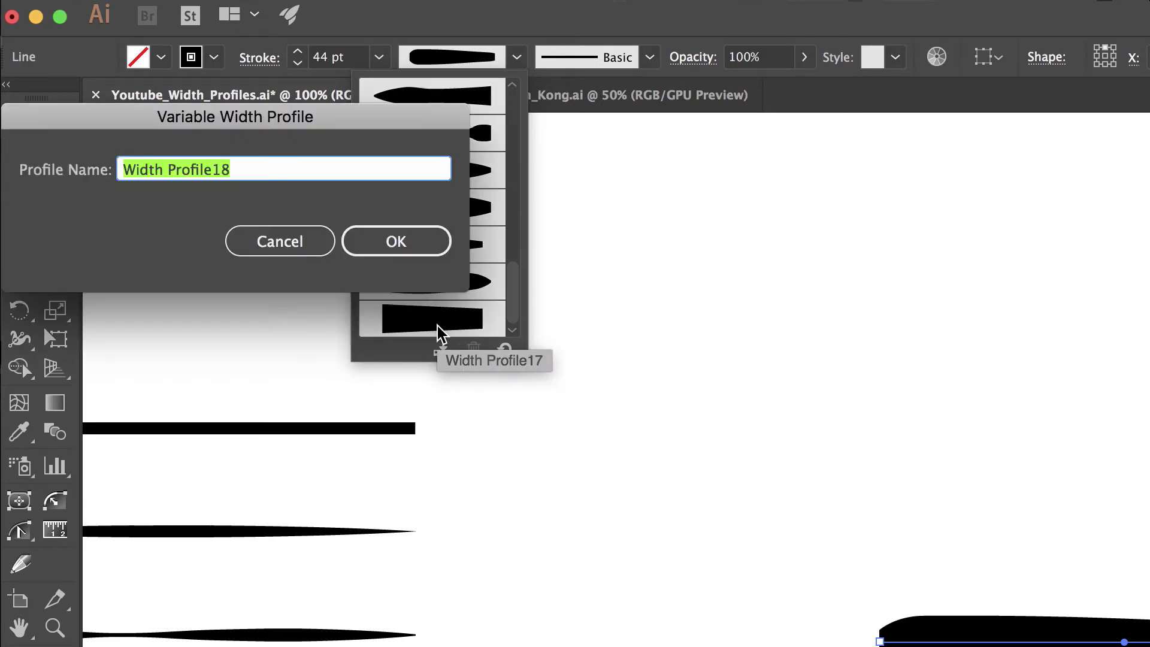
pyautogui.write('Youtube_1')
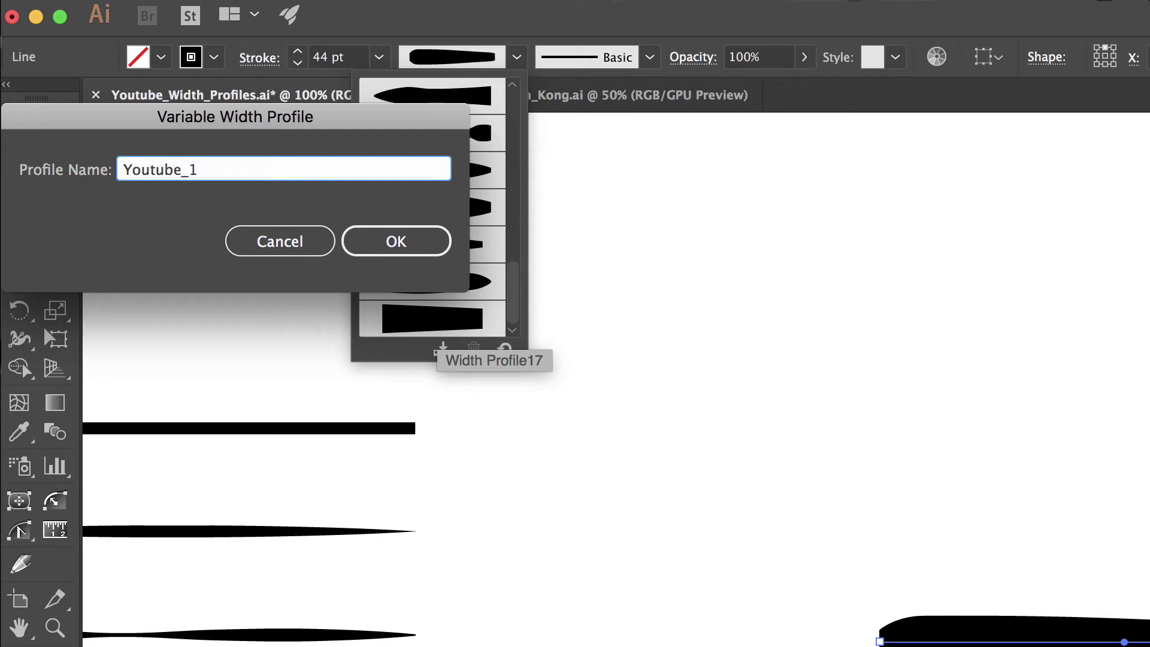
pyautogui.press('Return')
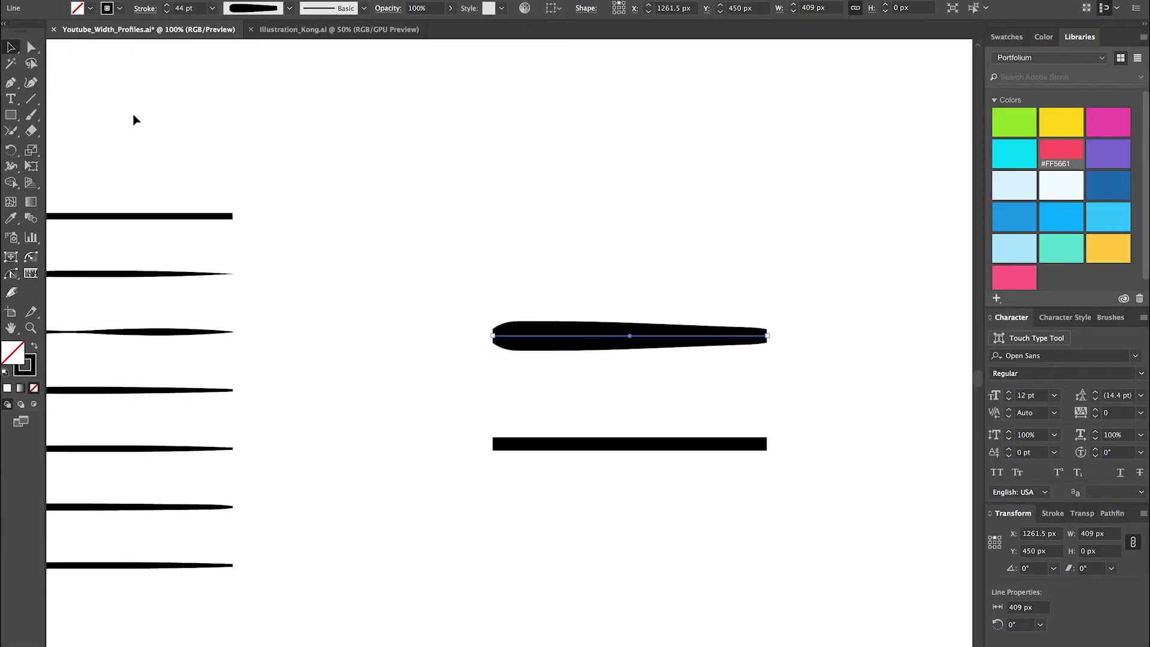
# Paint a long curved brush stroke across the top and select it.
pyautogui.hotkey('ctrl', 'shift', 'a')
pyautogui.press('b')
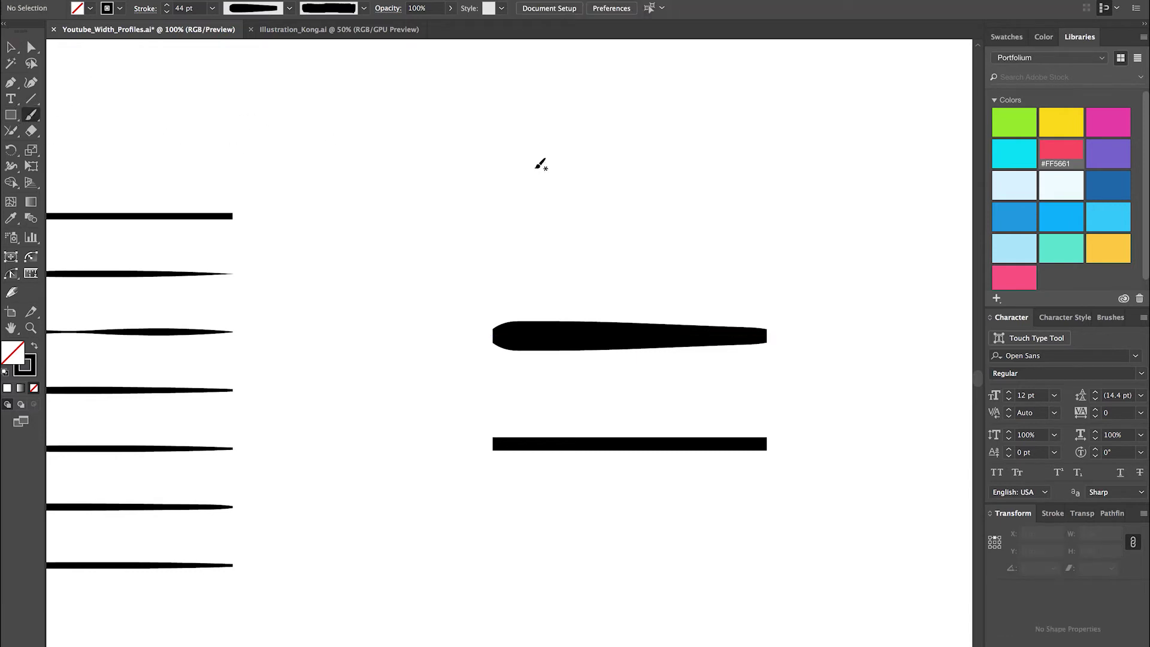
pyautogui.moveTo(359, 141); pyautogui.dragTo(806, 199)
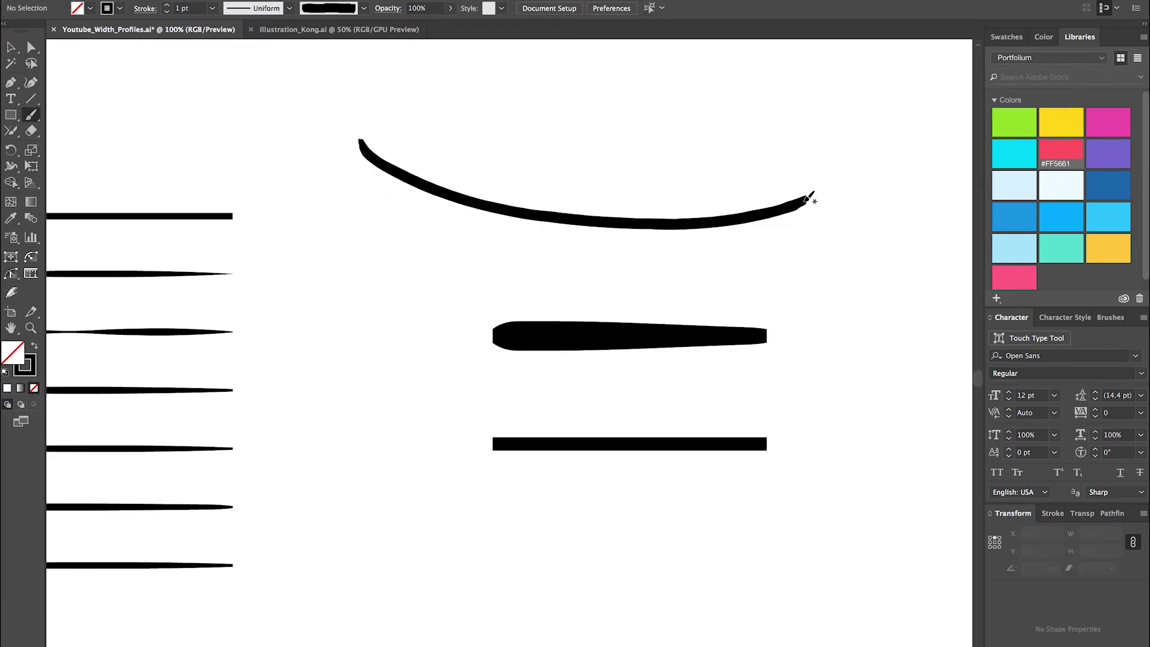
pyautogui.press('v')
pyautogui.moveTo(551, 166); pyautogui.dragTo(752, 251)
# Apply the newest saved width profile to the curve and raise its stroke to 30 pt.
pyautogui.click(354, 9)
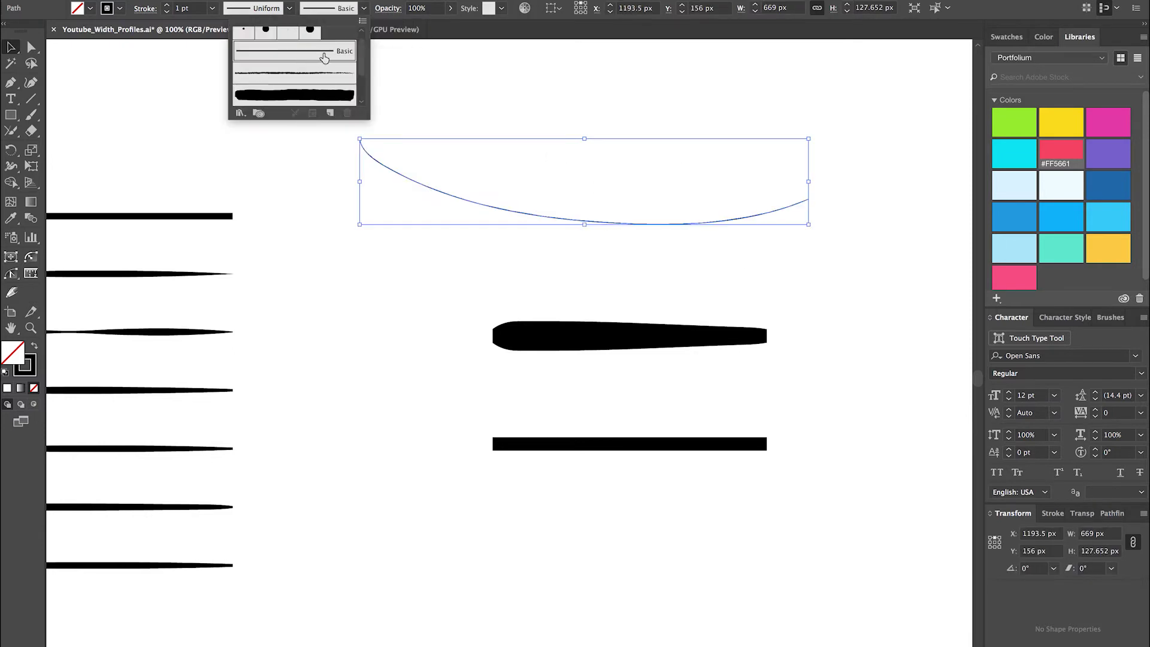
pyautogui.click(281, 7)
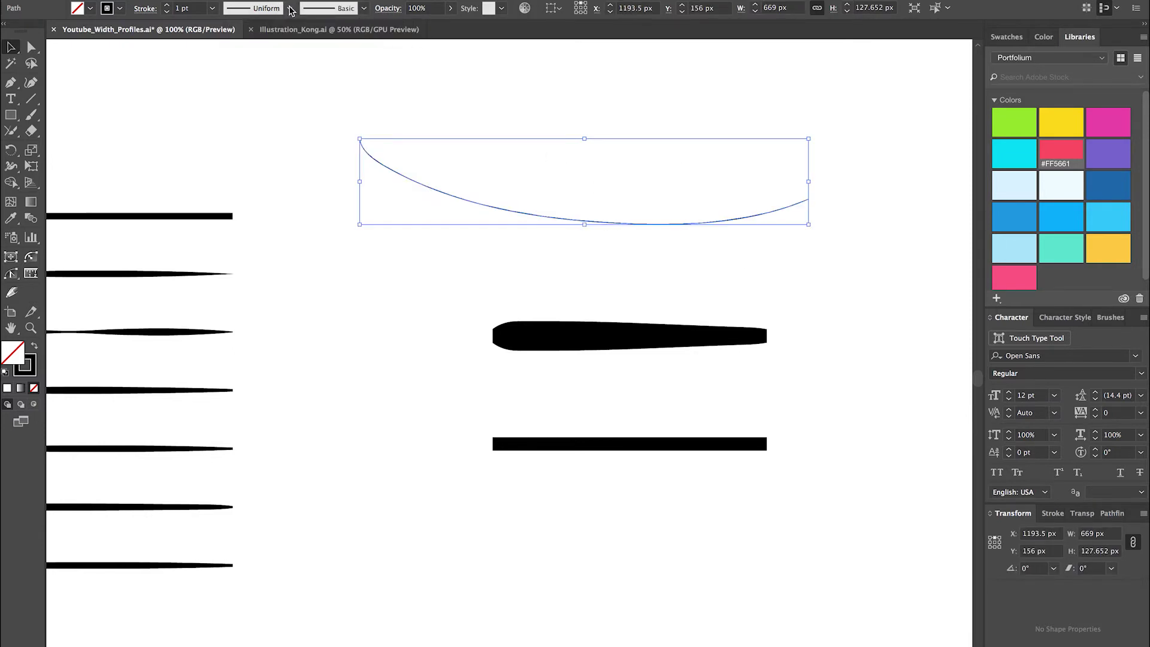
pyautogui.click(286, 9)
pyautogui.scroll(-5, 258, 88)
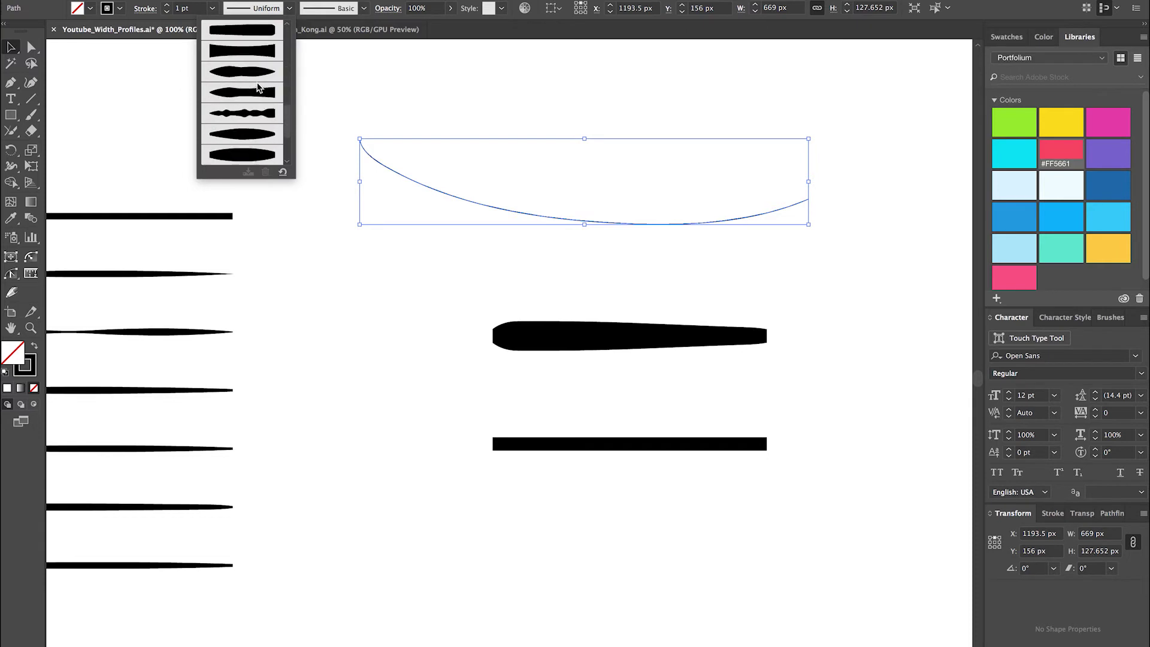
pyautogui.click(256, 155)
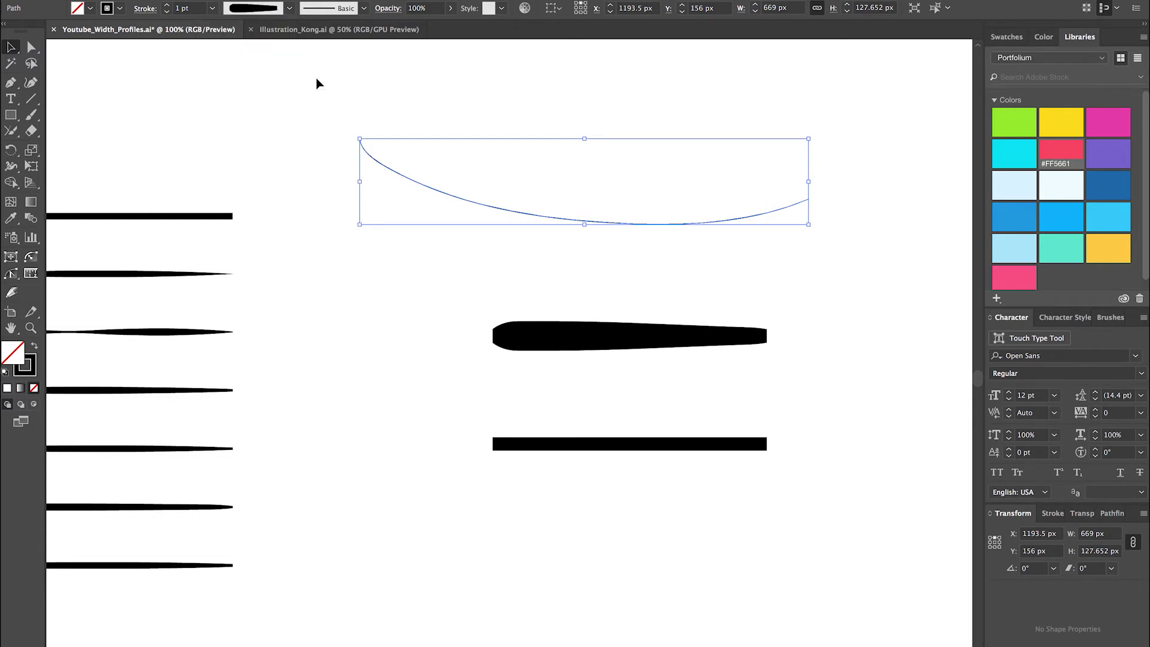
pyautogui.click(169, 6)
pyautogui.click(168, 6)
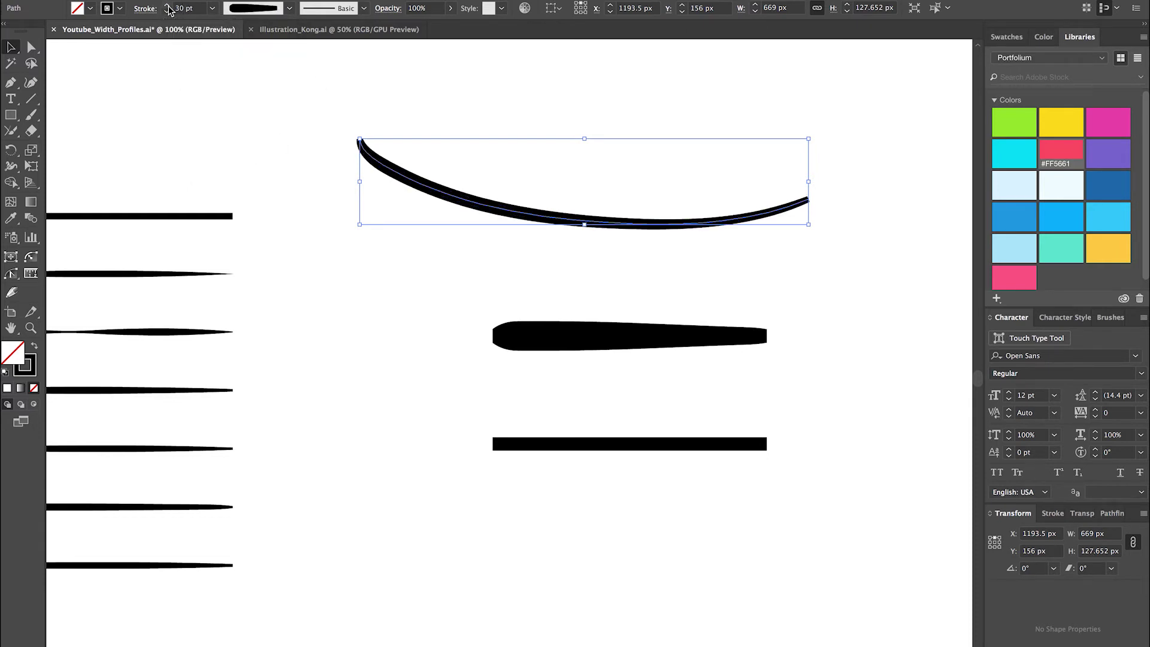
pyautogui.click(168, 6)
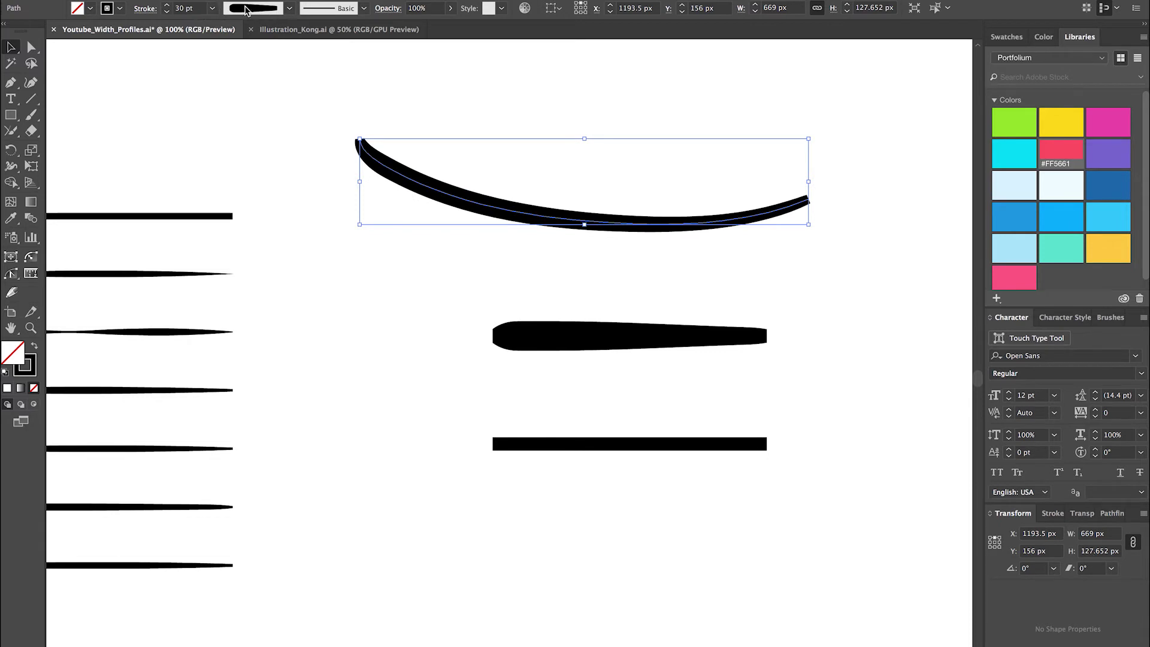
# Delete the curved stroke.
pyautogui.click(602, 259)
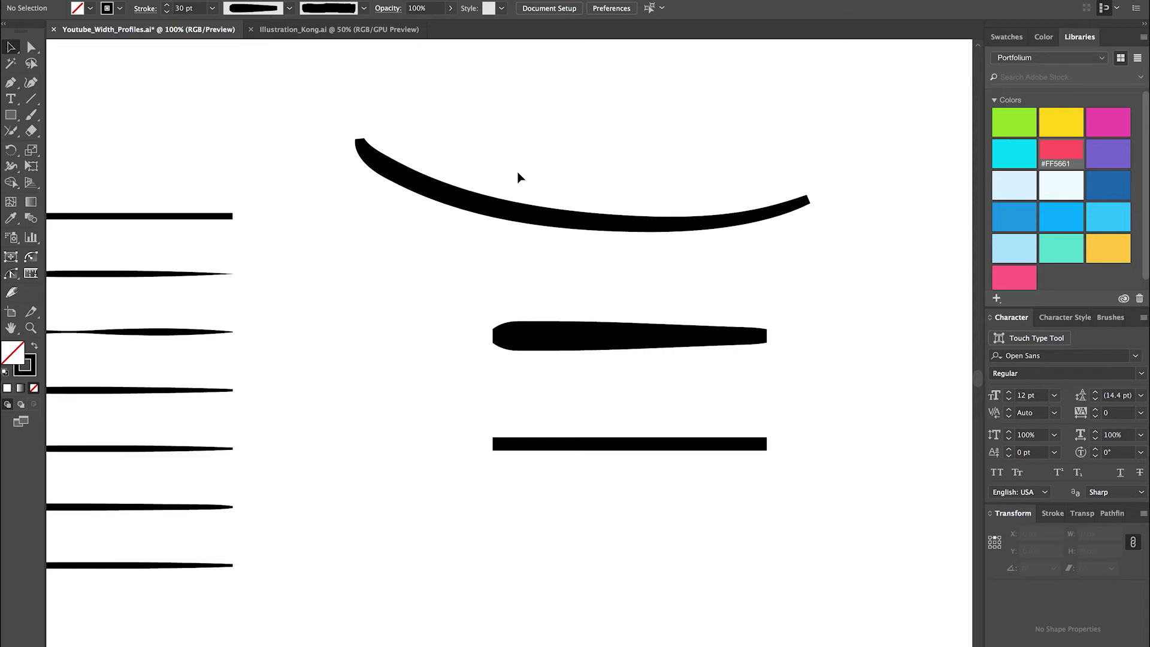
pyautogui.moveTo(550, 185); pyautogui.dragTo(715, 281)
pyautogui.press('Delete')
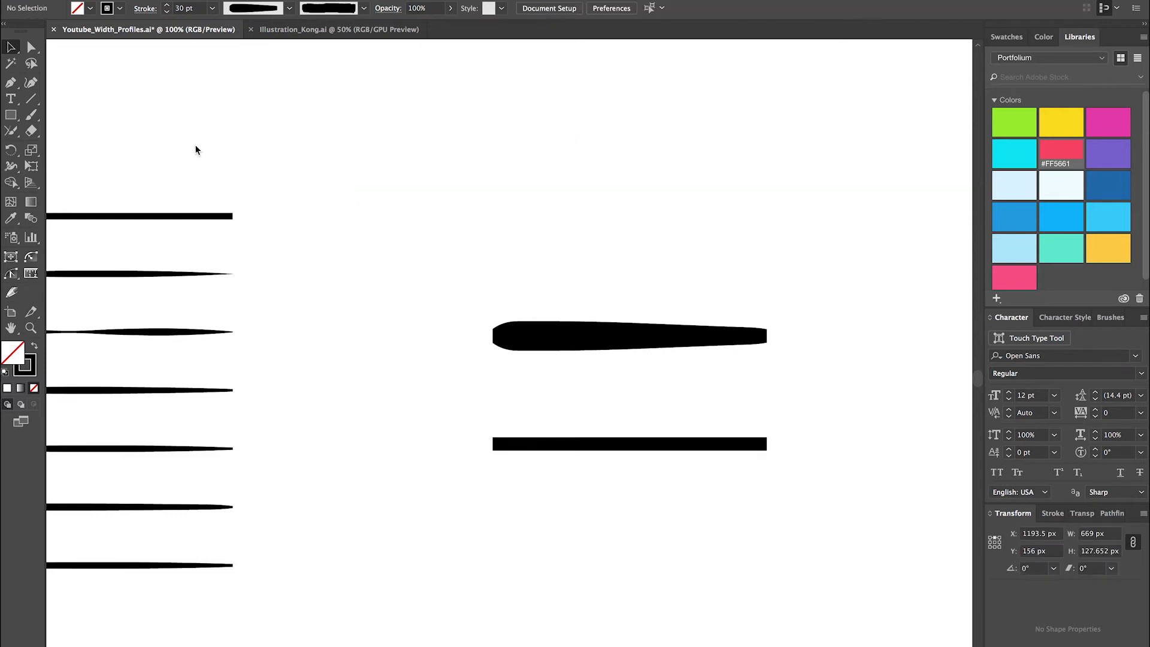
# Paint a few test strokes with the Paintbrush and undo each with Ctrl+Z.
pyautogui.click(31, 114)
pyautogui.moveTo(765, 159); pyautogui.dragTo(757, 164)
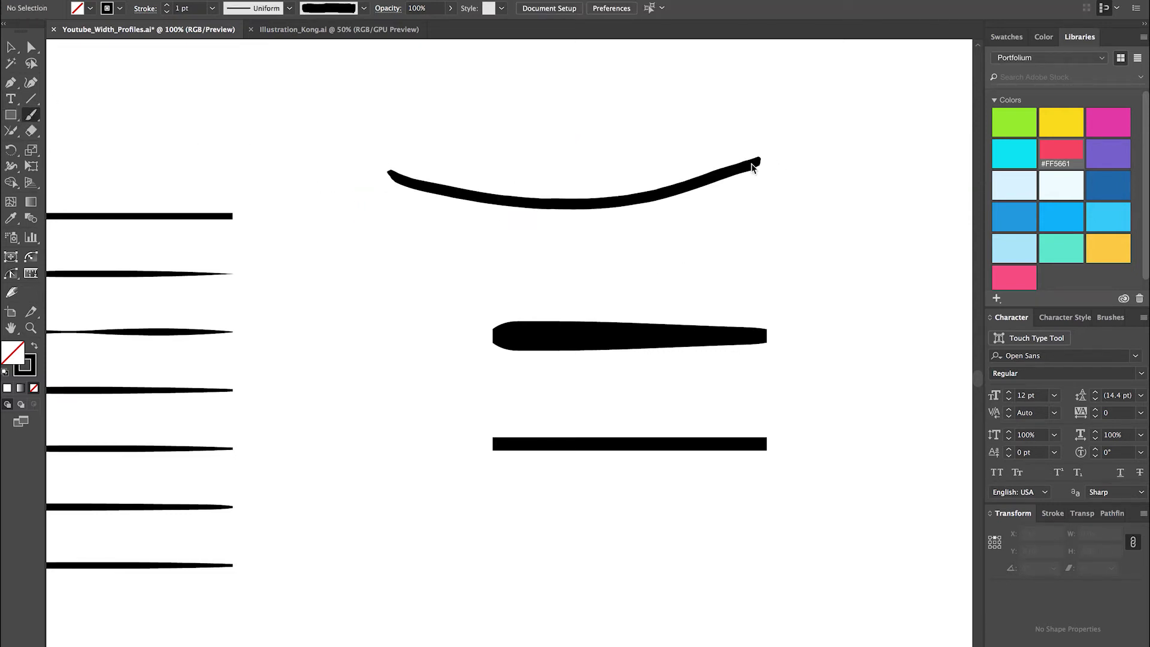
pyautogui.hotkey('ctrl', 'z')
pyautogui.hotkey('ctrl', 'z')
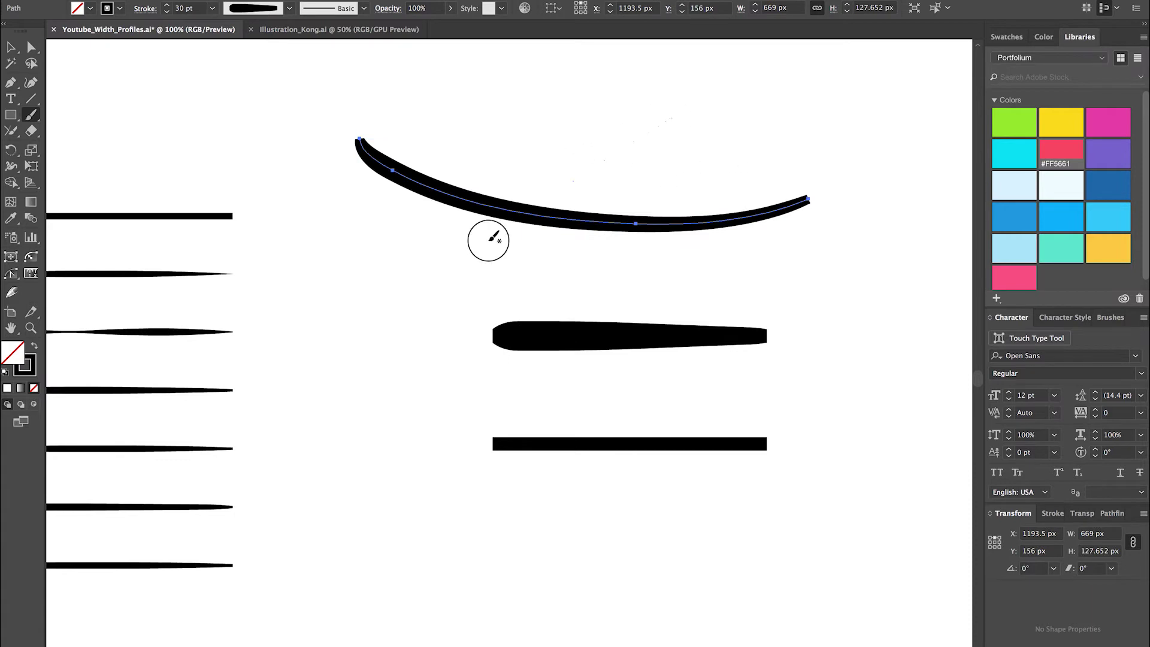
pyautogui.moveTo(671, 119); pyautogui.dragTo(435, 306)
pyautogui.hotkey('ctrl', 'z')
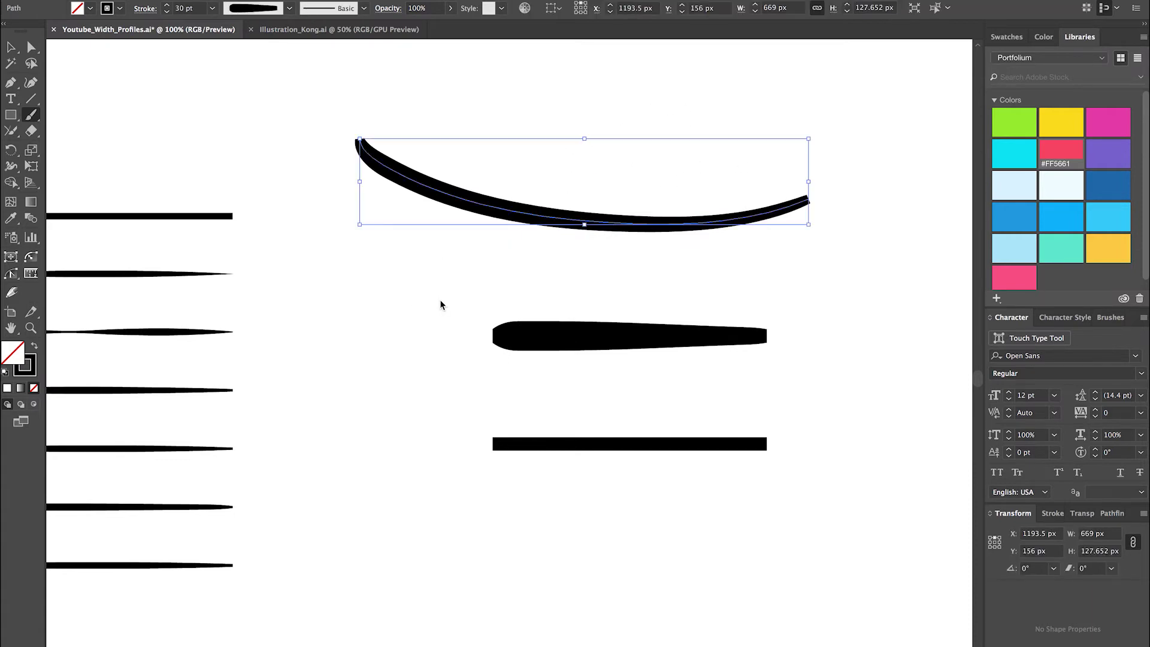
pyautogui.hotkey('ctrl', 'z')
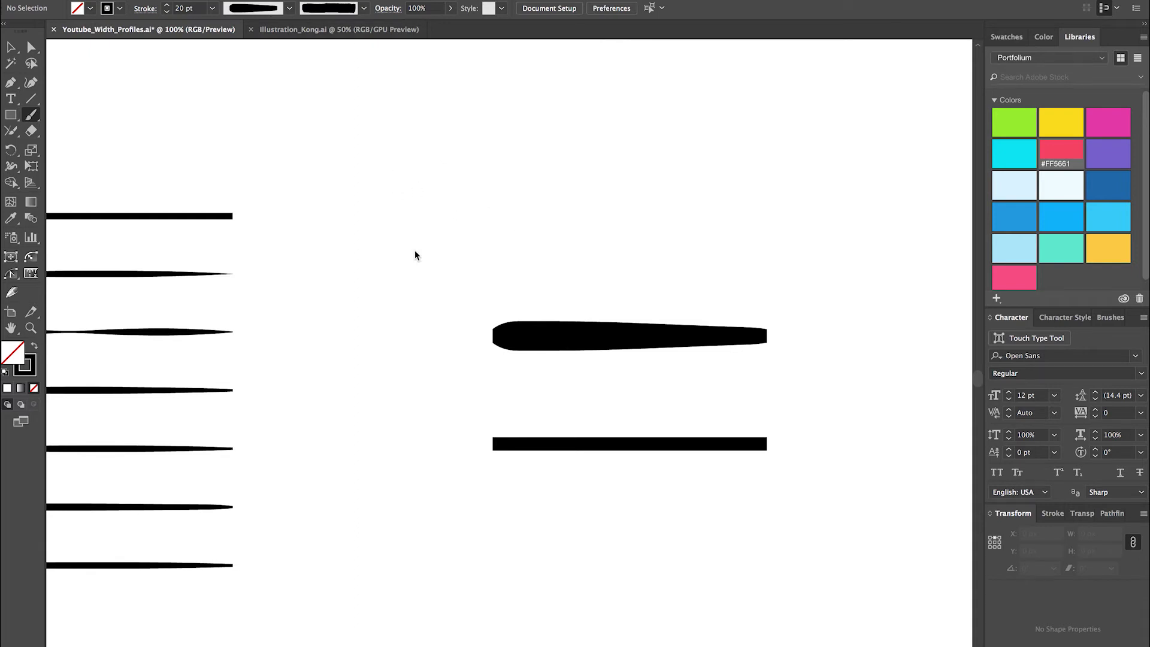
# Paint a hooked brush stroke and give it the last width profile in the list.
pyautogui.moveTo(332, 259)
pyautogui.mouseDown()
pyautogui.moveTo(428, 208)
pyautogui.moveTo(513, 185)
pyautogui.moveTo(592, 195)
pyautogui.moveTo(608, 213)
pyautogui.moveTo(598, 236)
pyautogui.moveTo(552, 239)
pyautogui.mouseUp()
pyautogui.press('v')
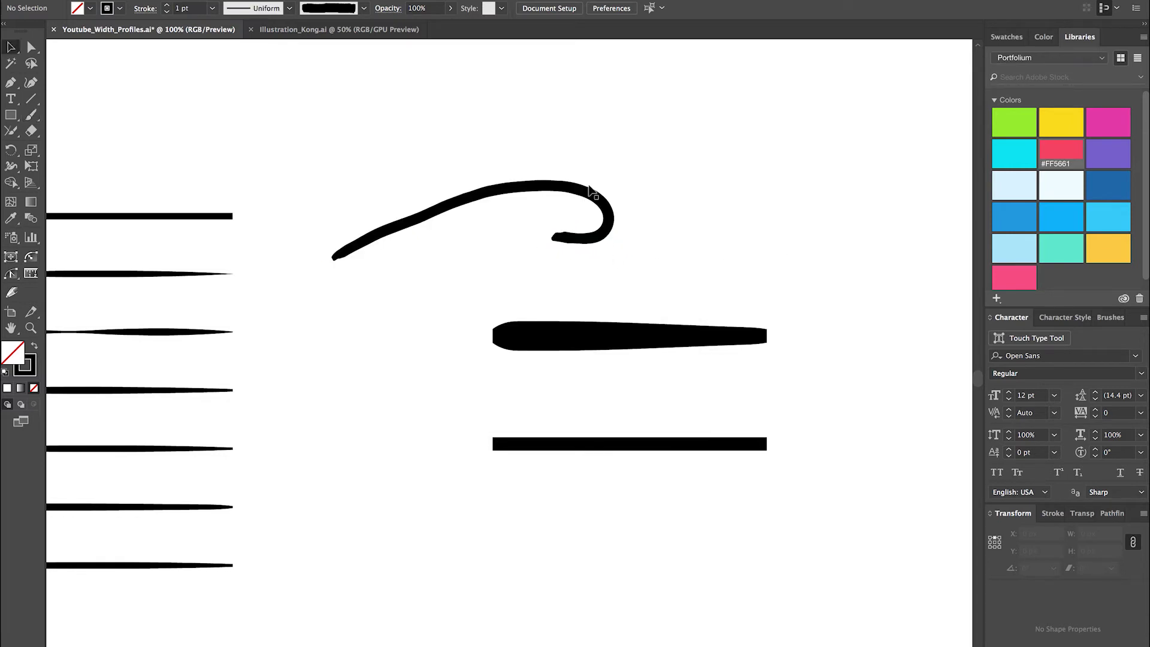
pyautogui.moveTo(464, 136); pyautogui.dragTo(636, 227)
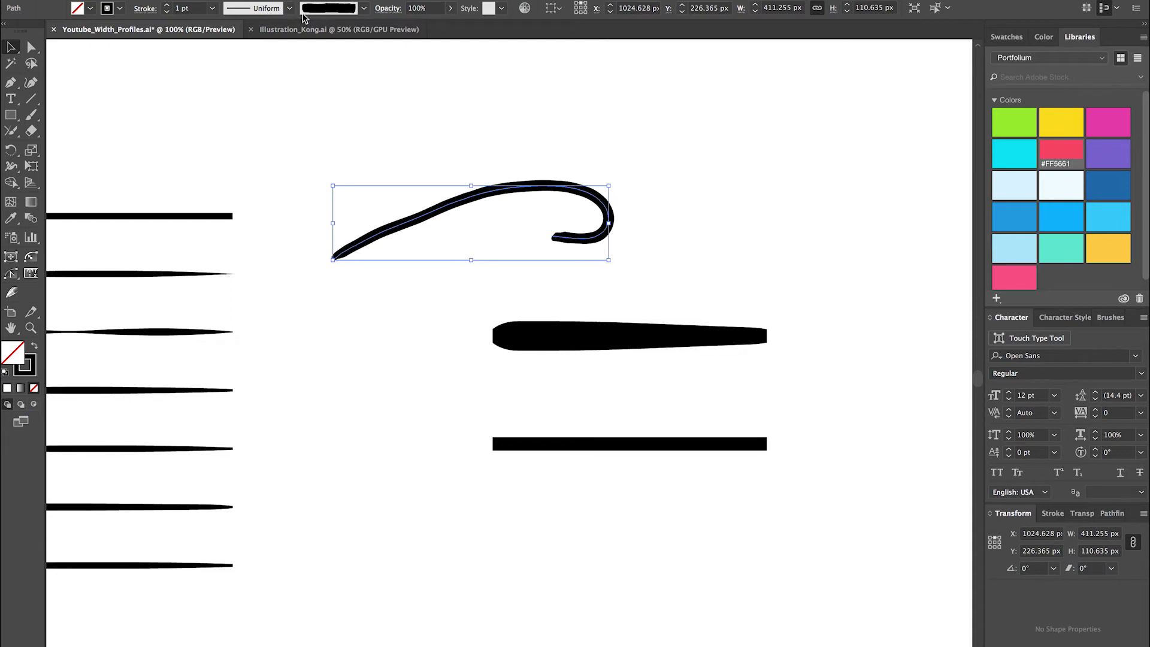
pyautogui.click(290, 8)
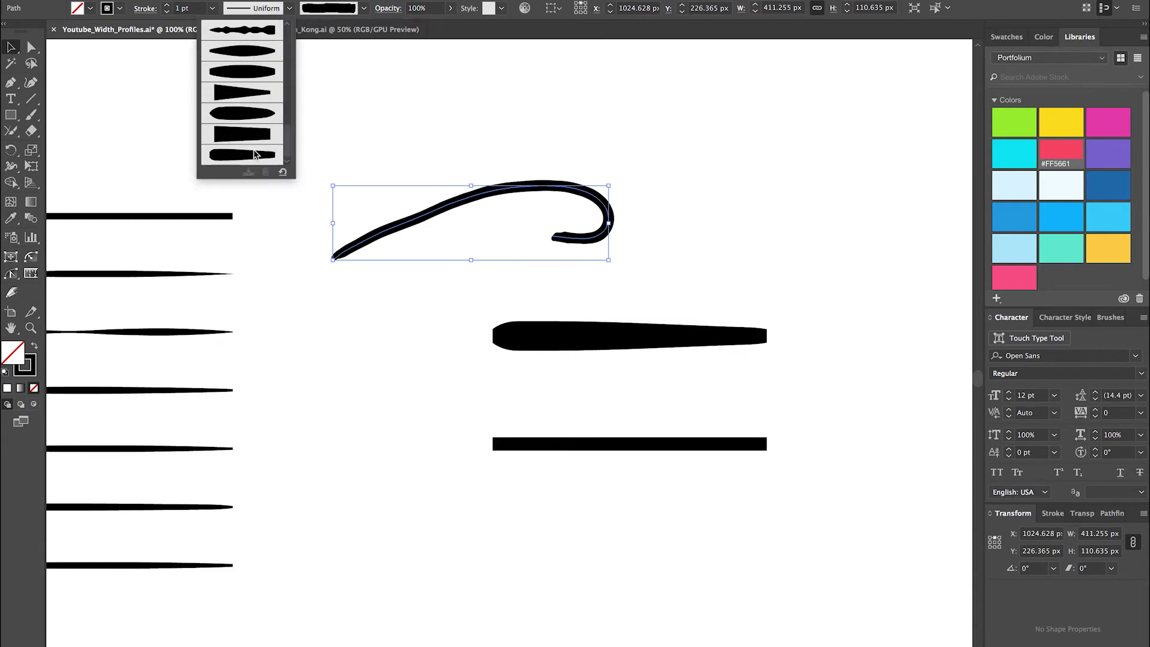
pyautogui.click(255, 154)
# Undo a stray edit on the hooked stroke and reselect it.
pyautogui.click(430, 133)
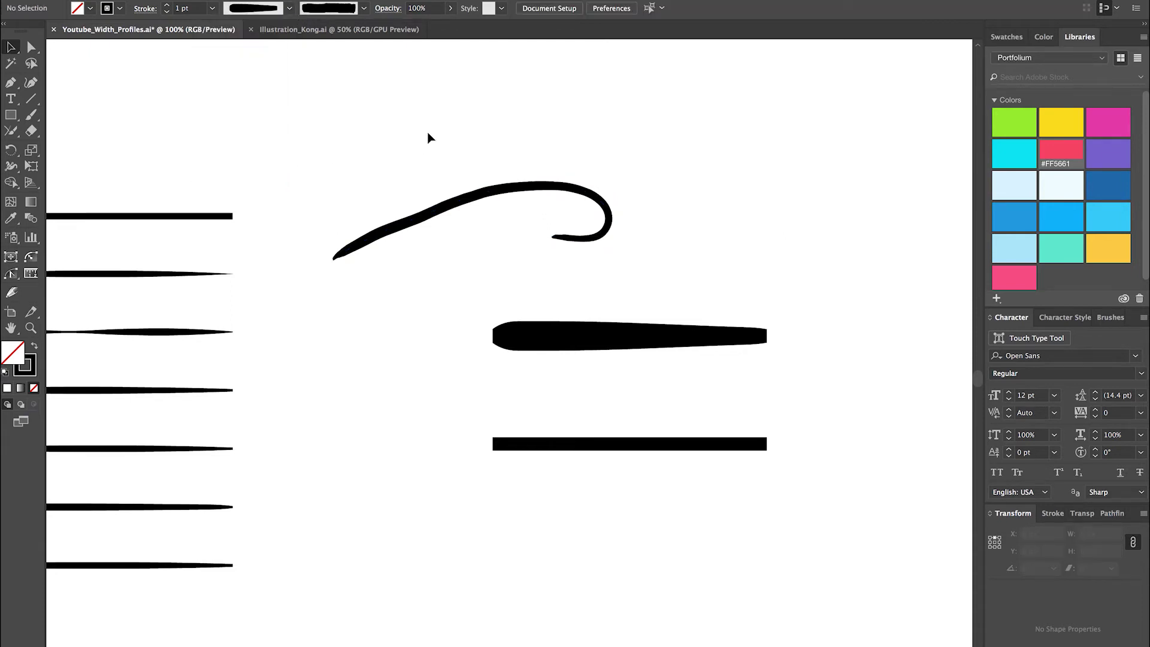
pyautogui.moveTo(409, 124)
pyautogui.mouseDown()
pyautogui.moveTo(575, 212)
pyautogui.moveTo(384, 119)
pyautogui.mouseUp()
pyautogui.hotkey('ctrl', 'z')
pyautogui.moveTo(435, 137); pyautogui.dragTo(607, 264)
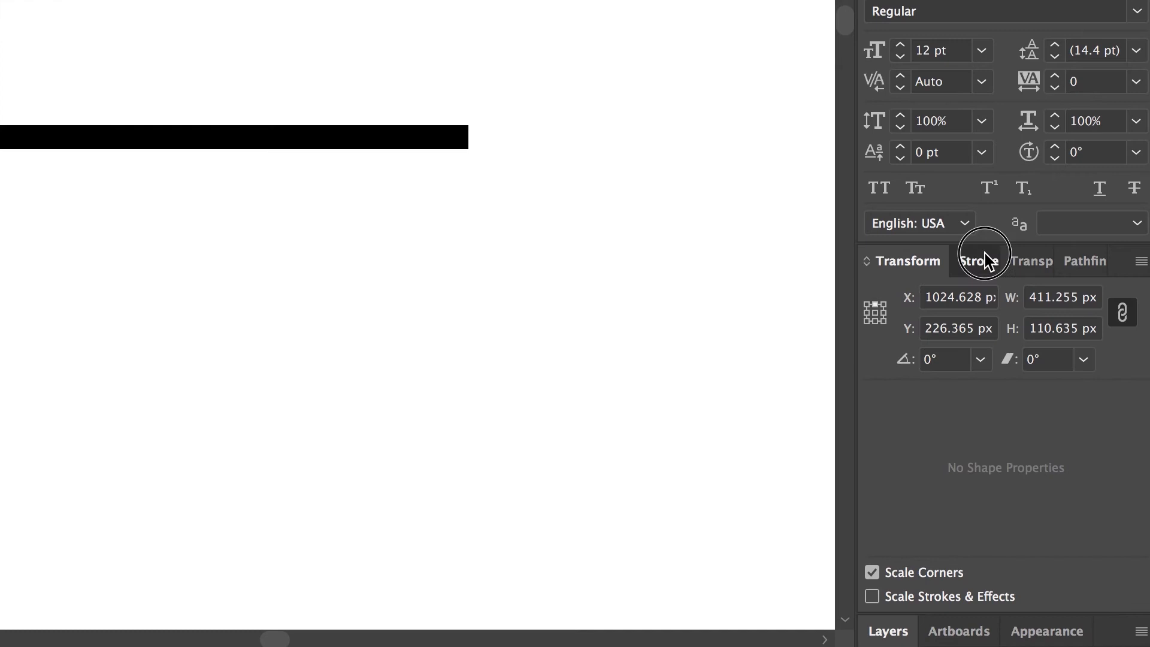
# Flip the hooked stroke's Youtube_1 width profile along the path in the Stroke panel.
pyautogui.click(1053, 513)
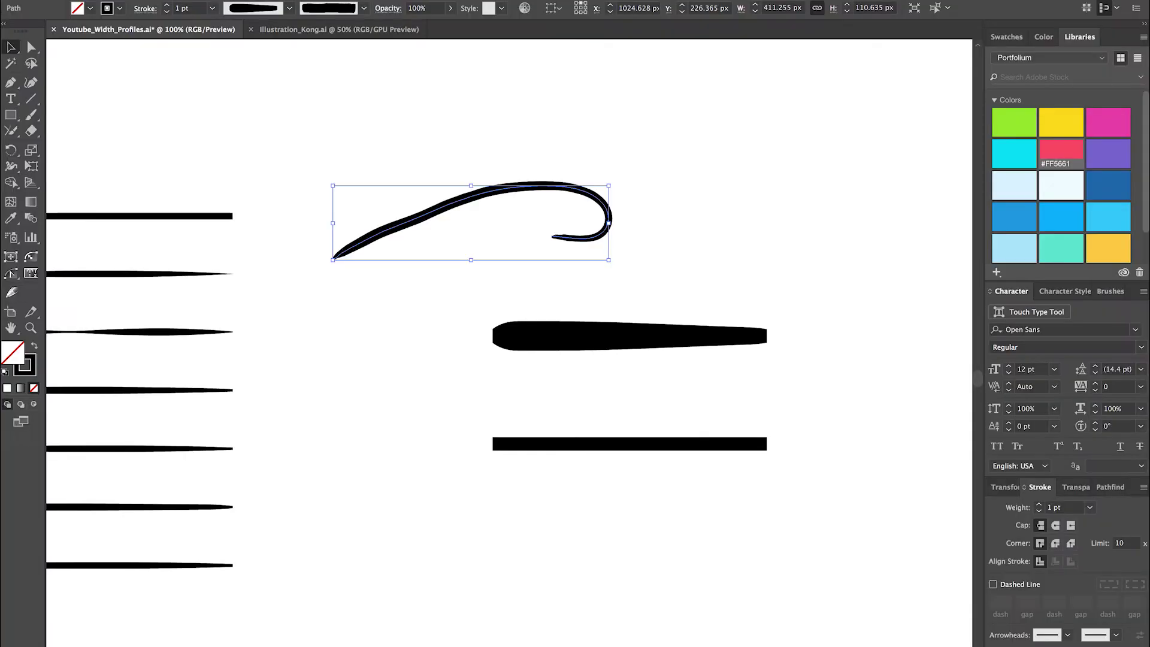
pyautogui.click(1104, 591)
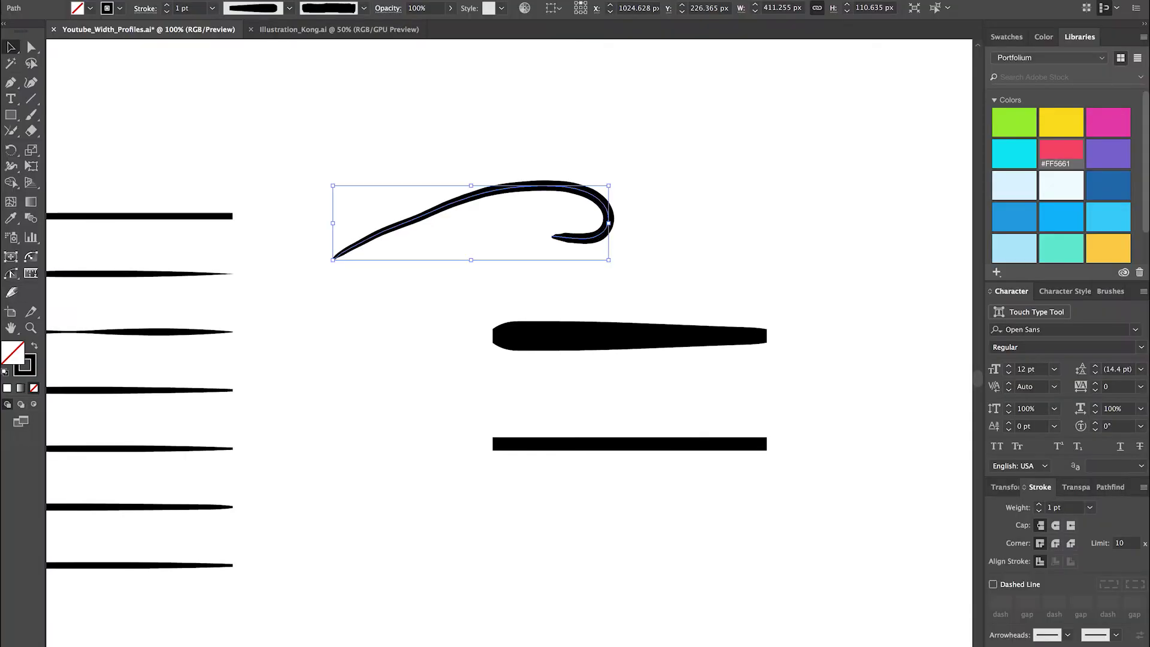
# Move the hooked stroke up and right, then Alt-drag a copy directly below.
pyautogui.click(704, 196)
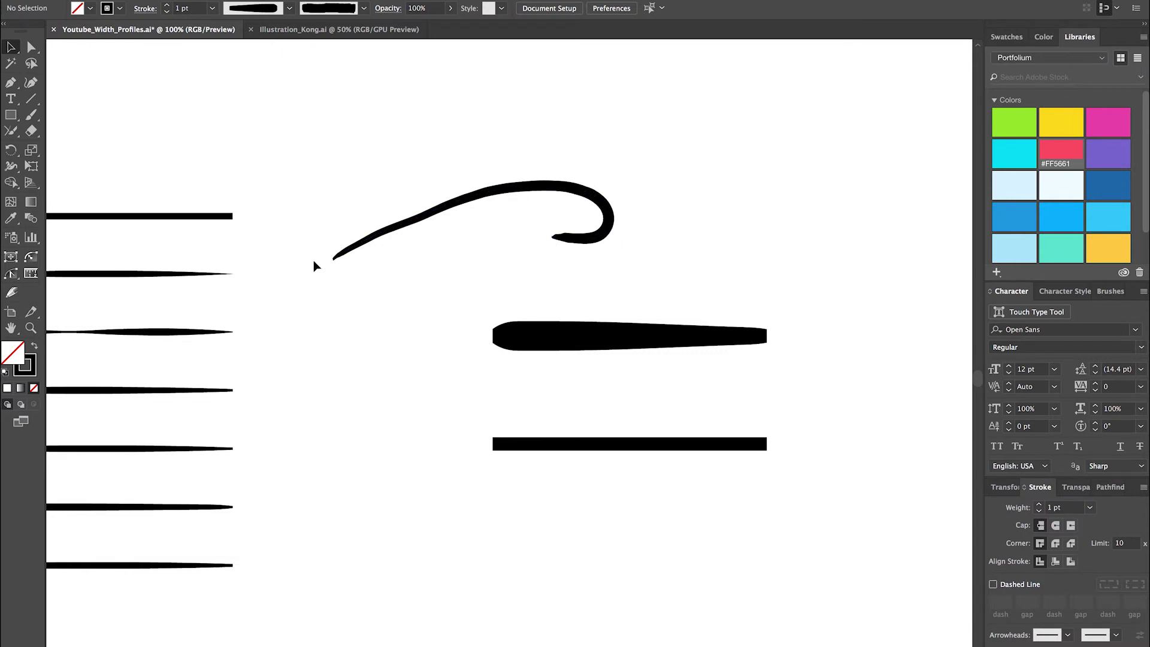
pyautogui.moveTo(581, 182); pyautogui.dragTo(675, 96)
pyautogui.moveTo(688, 165); pyautogui.dragTo(688, 260)
# Give the lower copy a Uniform width profile.
pyautogui.click(287, 9)
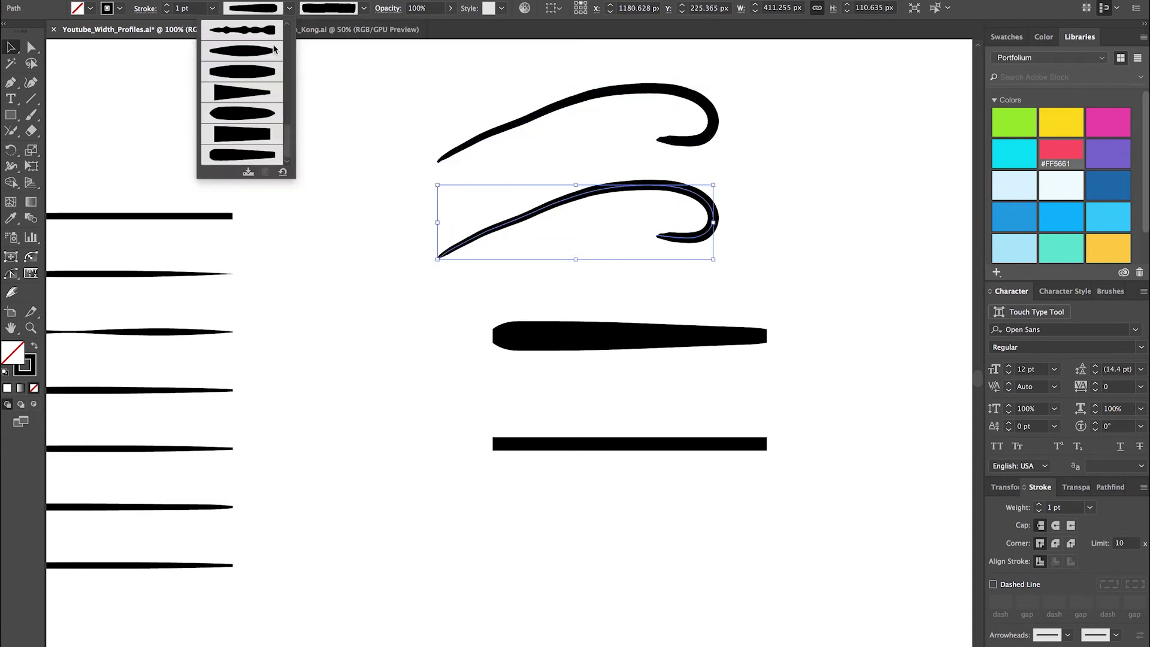
pyautogui.click(265, 33)
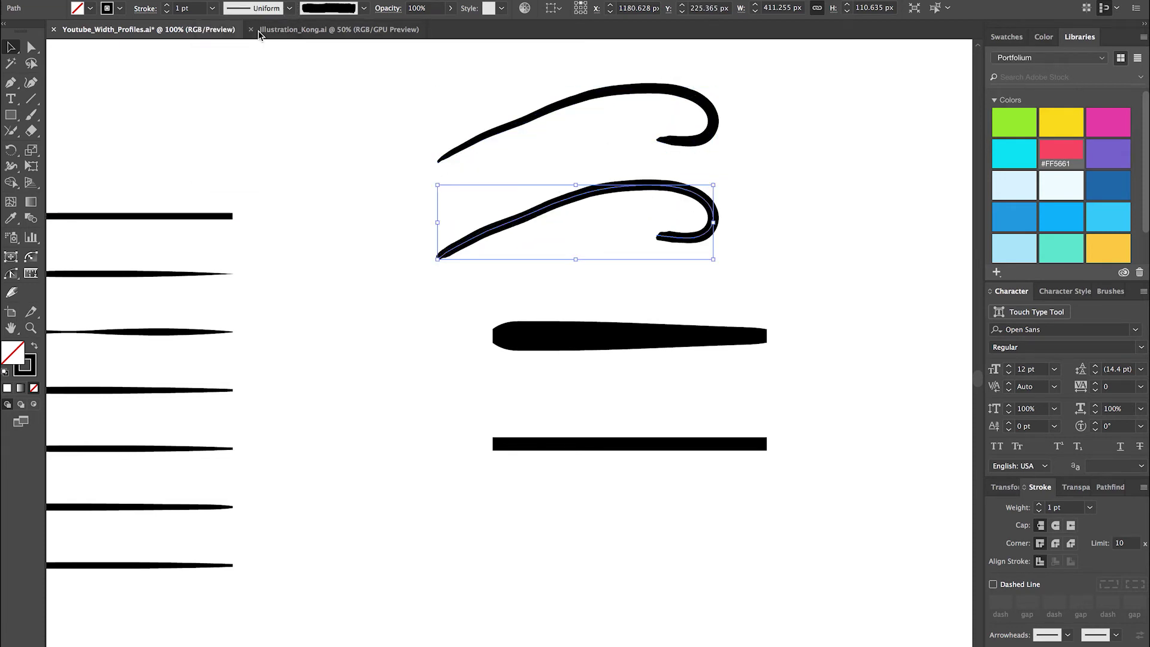
pyautogui.click(361, 131)
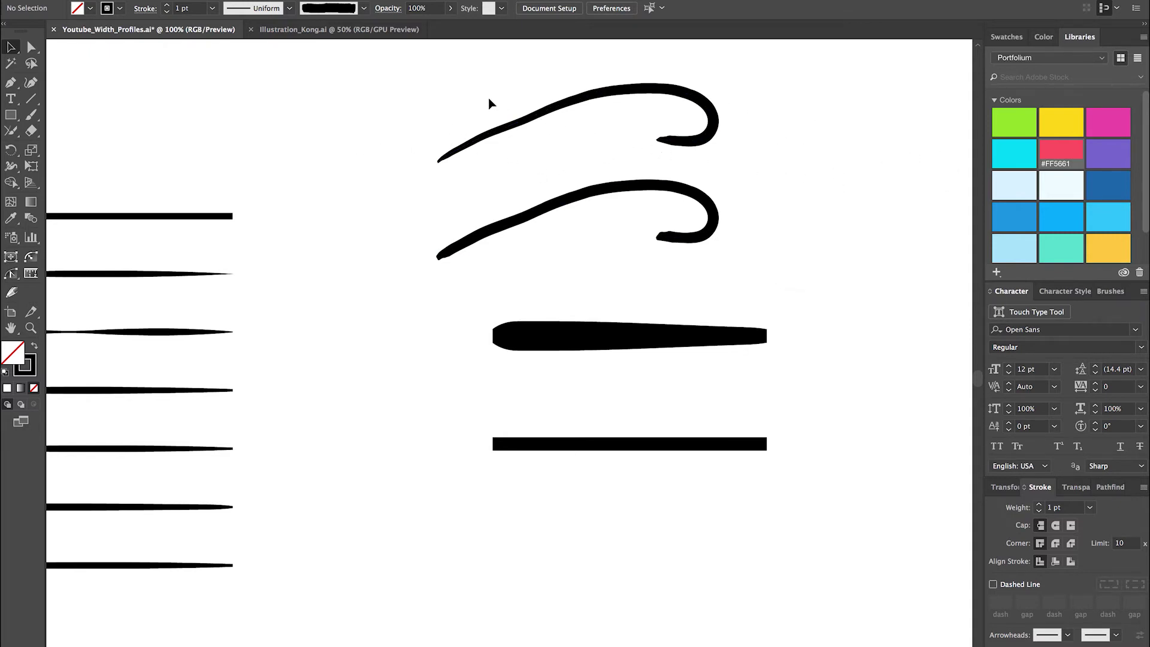
# Select both hooked curves together.
pyautogui.moveTo(521, 80); pyautogui.dragTo(659, 120)
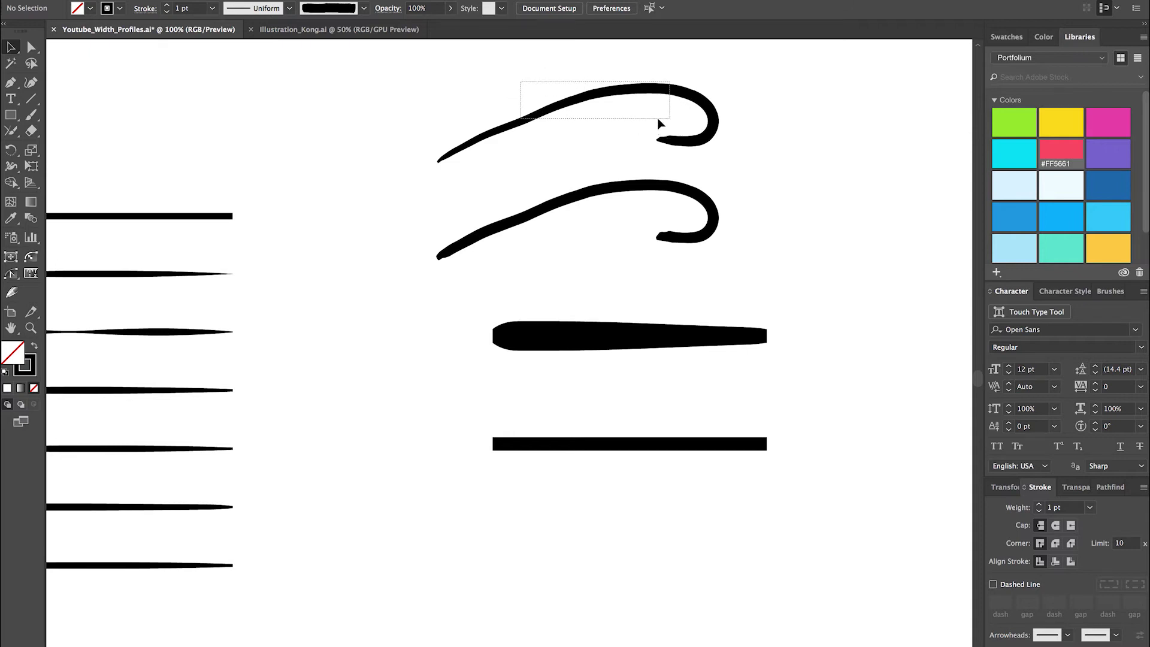
pyautogui.click(556, 142)
pyautogui.scroll(-1, 586, 126)
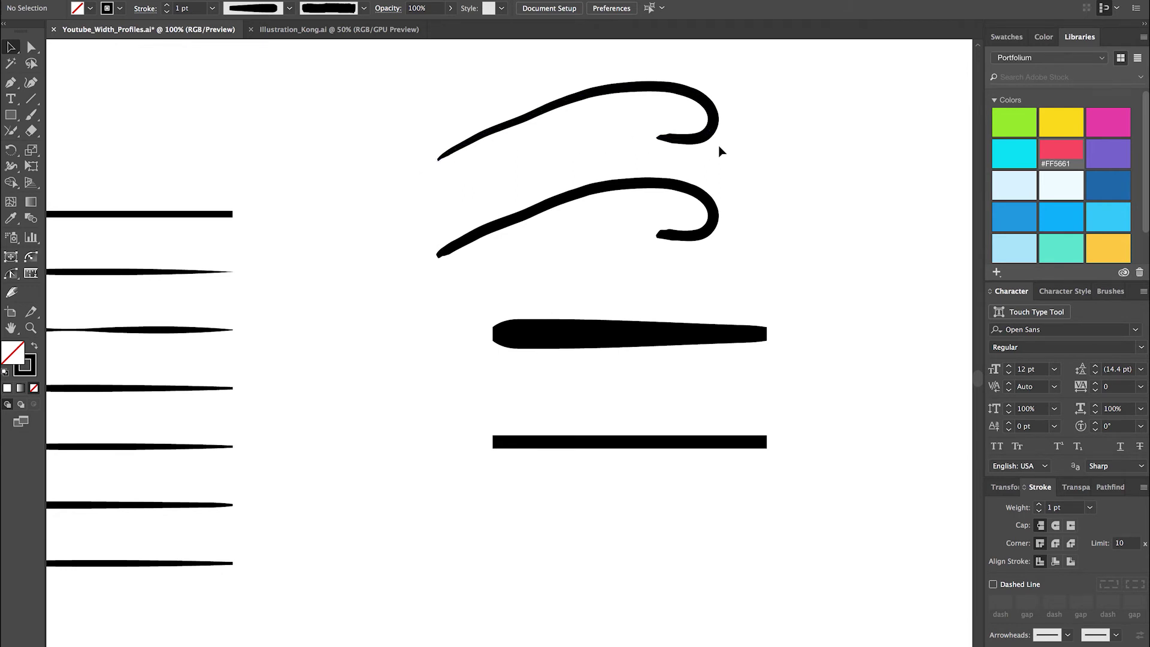
pyautogui.moveTo(746, 239); pyautogui.dragTo(471, 85)
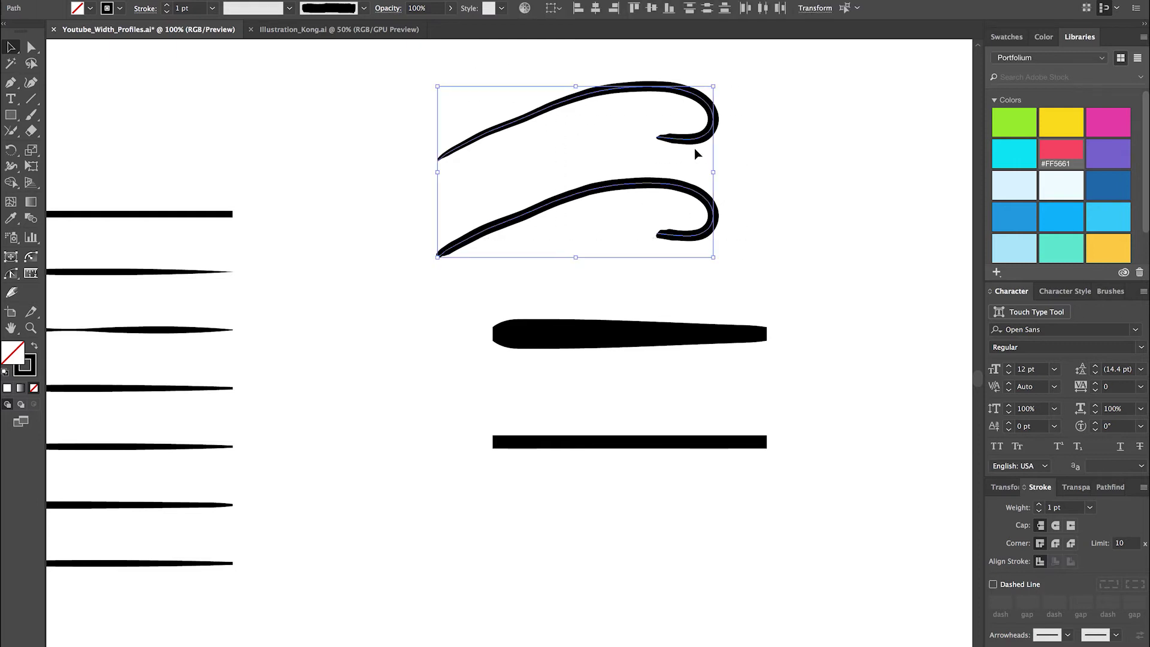
# Delete both hooked curves, then select the tapered line and undo three recent changes.
pyautogui.press('Delete')
pyautogui.click(624, 335)
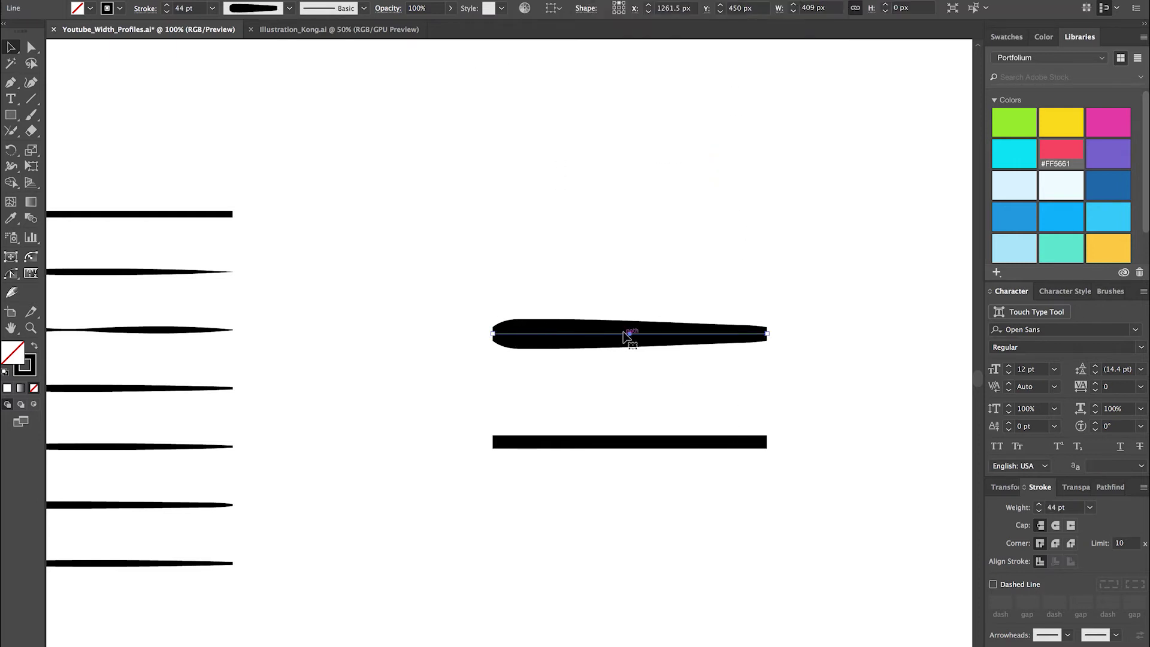
pyautogui.hotkey('ctrl', 'z')
pyautogui.hotkey('ctrl', 'z')
pyautogui.hotkey('ctrl', 'z')
pyautogui.hotkey('ctrl', 'z')
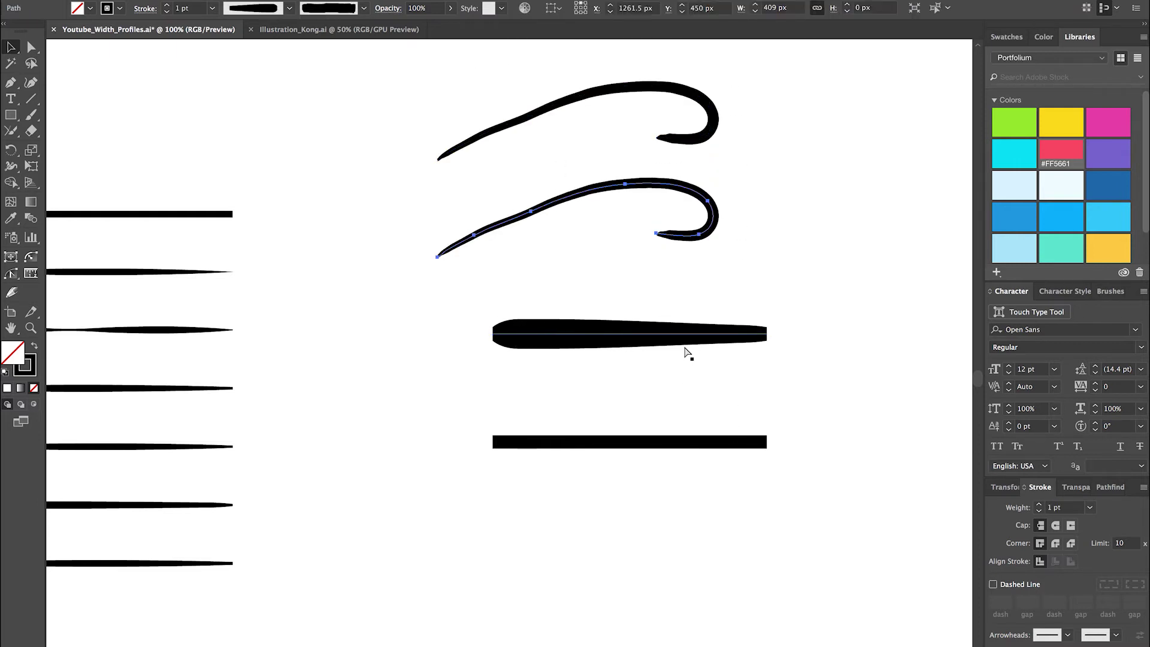
pyautogui.hotkey('ctrl', 'z')
pyautogui.hotkey('ctrl', 'z')
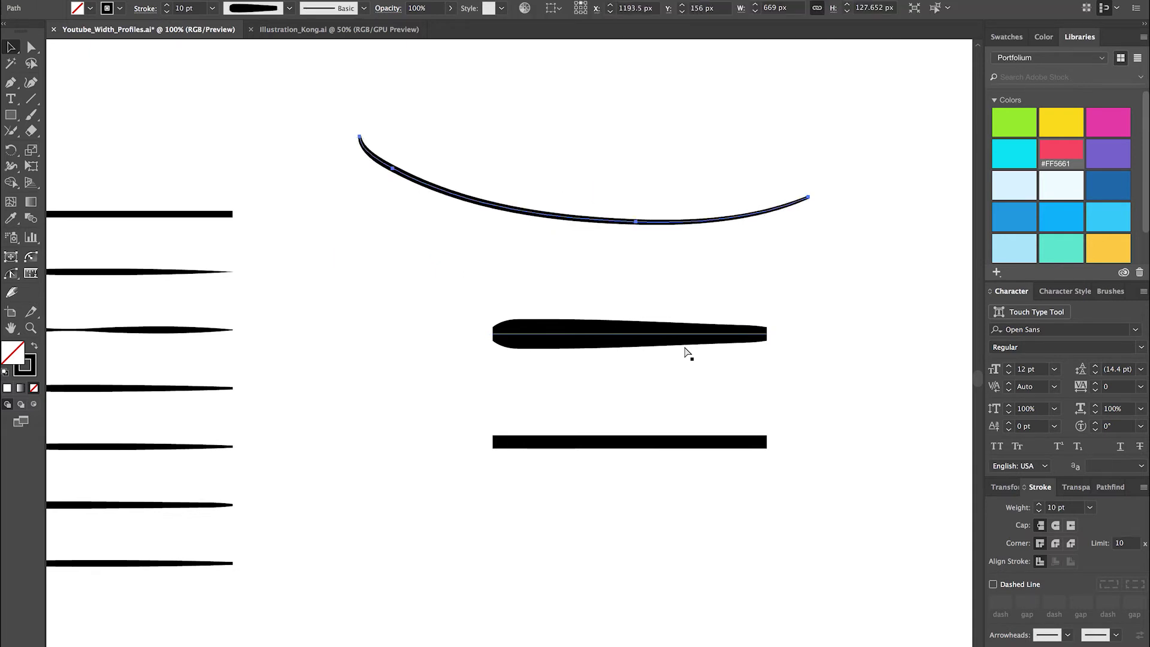
pyautogui.hotkey('ctrl', 'z')
pyautogui.hotkey('ctrl', 'z')
pyautogui.hotkey('ctrl', 'z')
pyautogui.hotkey('ctrl', 'z')
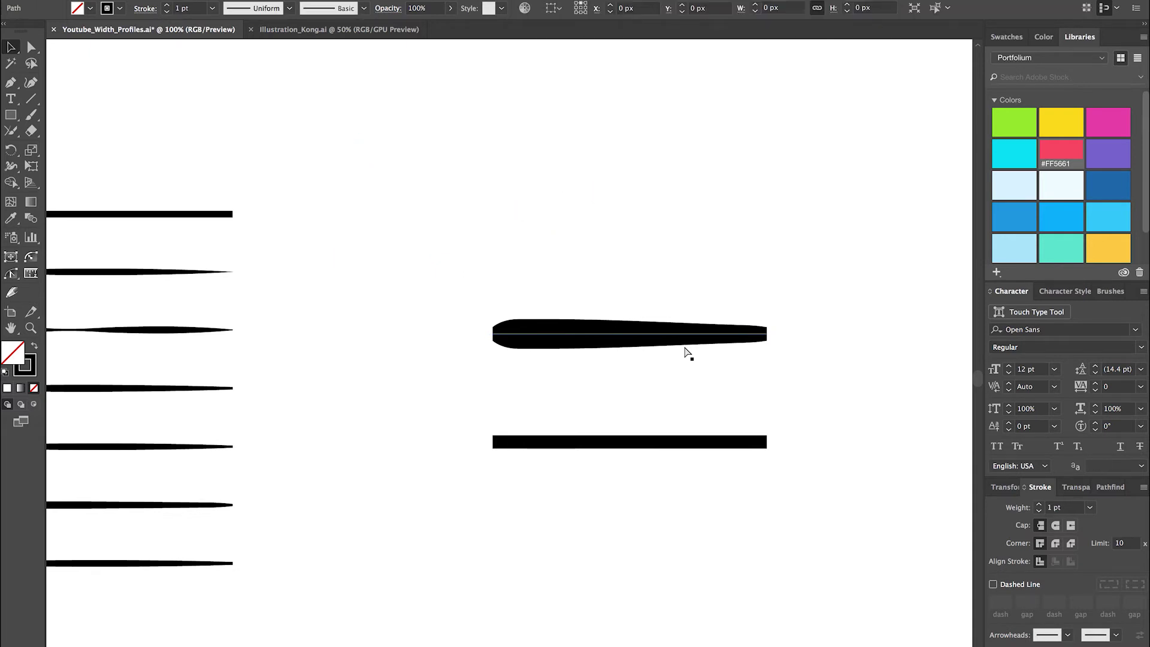
# Revert the line to a 20 pt uniform stroke and sculpt a 68 pt left bulge tapering right.
pyautogui.hotkey('ctrl', 'z')
pyautogui.hotkey('ctrl', 'z')
pyautogui.hotkey('ctrl', 'z')
pyautogui.hotkey('ctrl', 'z')
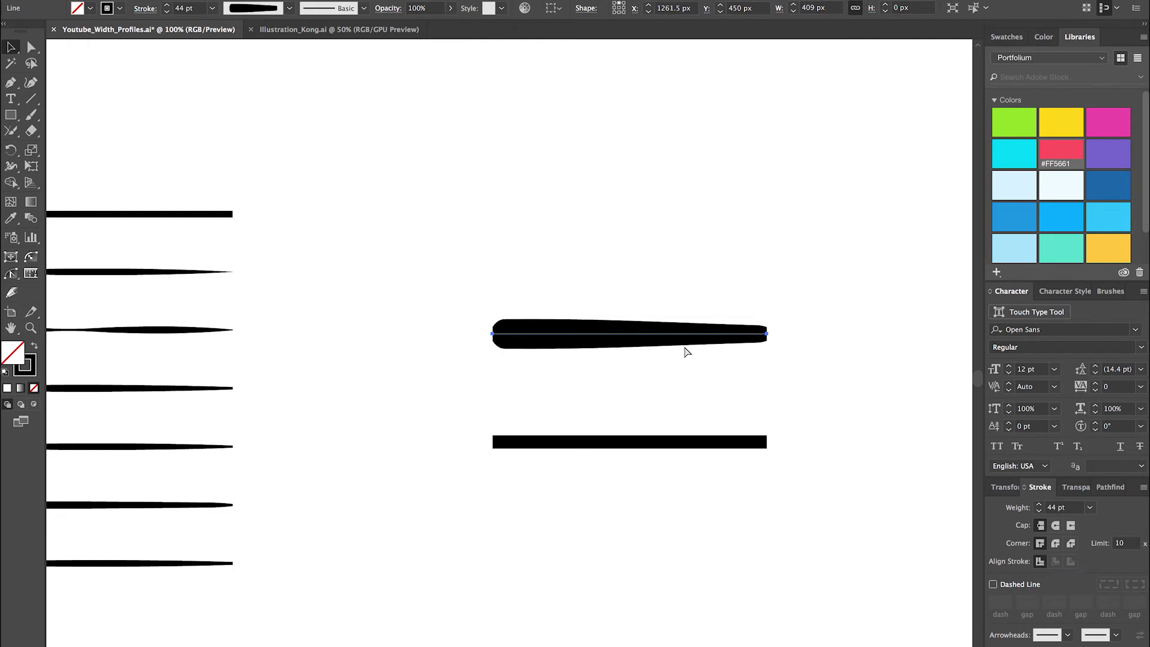
pyautogui.hotkey('ctrl', 'z')
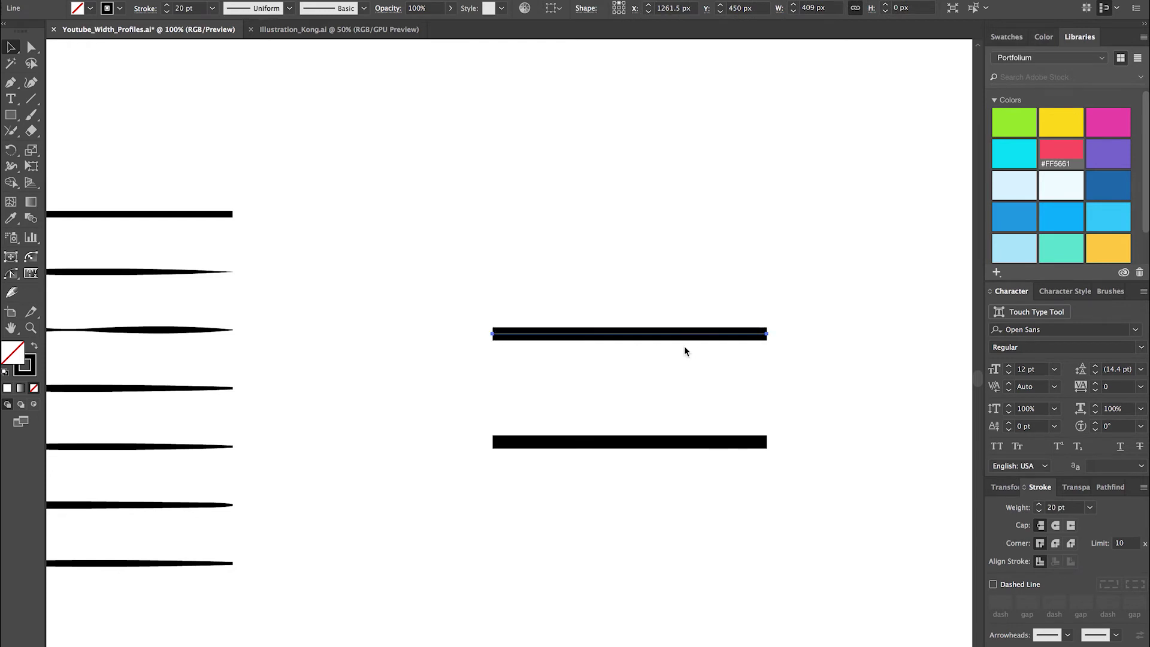
pyautogui.hotkey('shift', 'w')
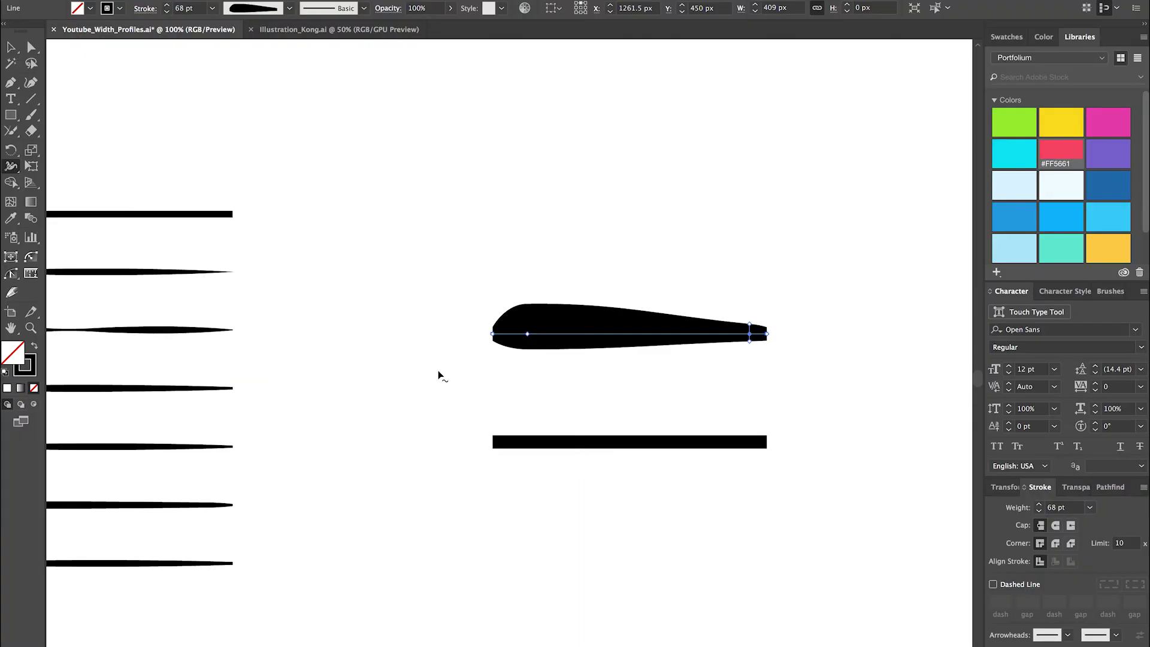
# Select the reshaped line and save its width shape as a profile named Youtube_2.
pyautogui.click(10, 48)
pyautogui.click(808, 406)
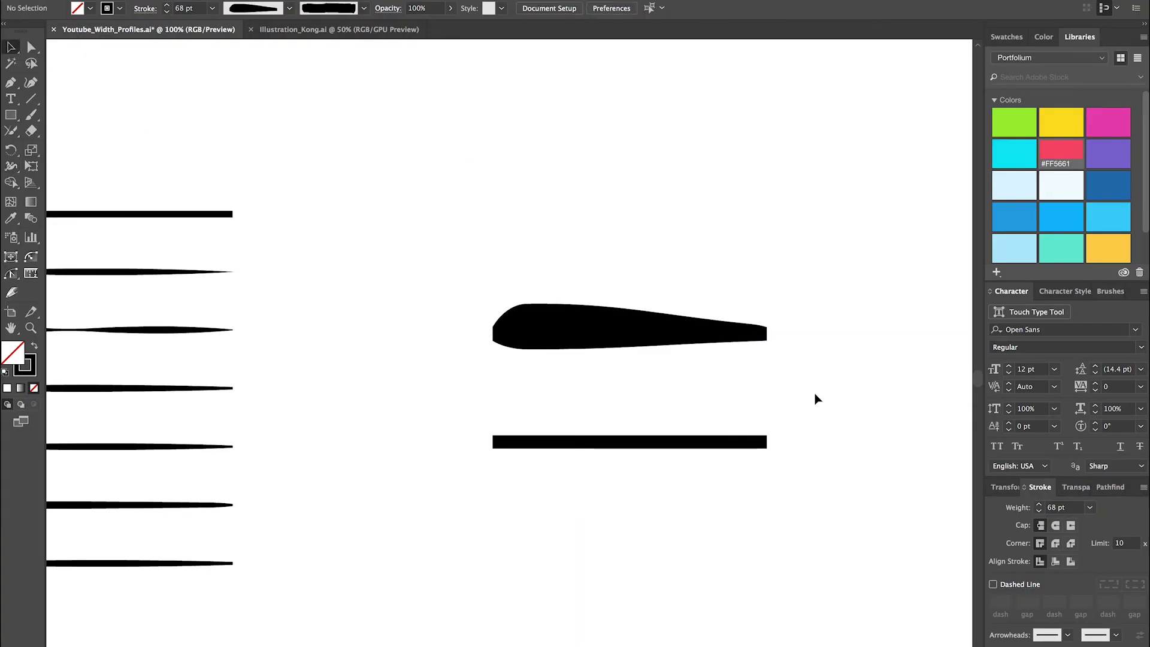
pyautogui.moveTo(816, 395); pyautogui.dragTo(387, 259)
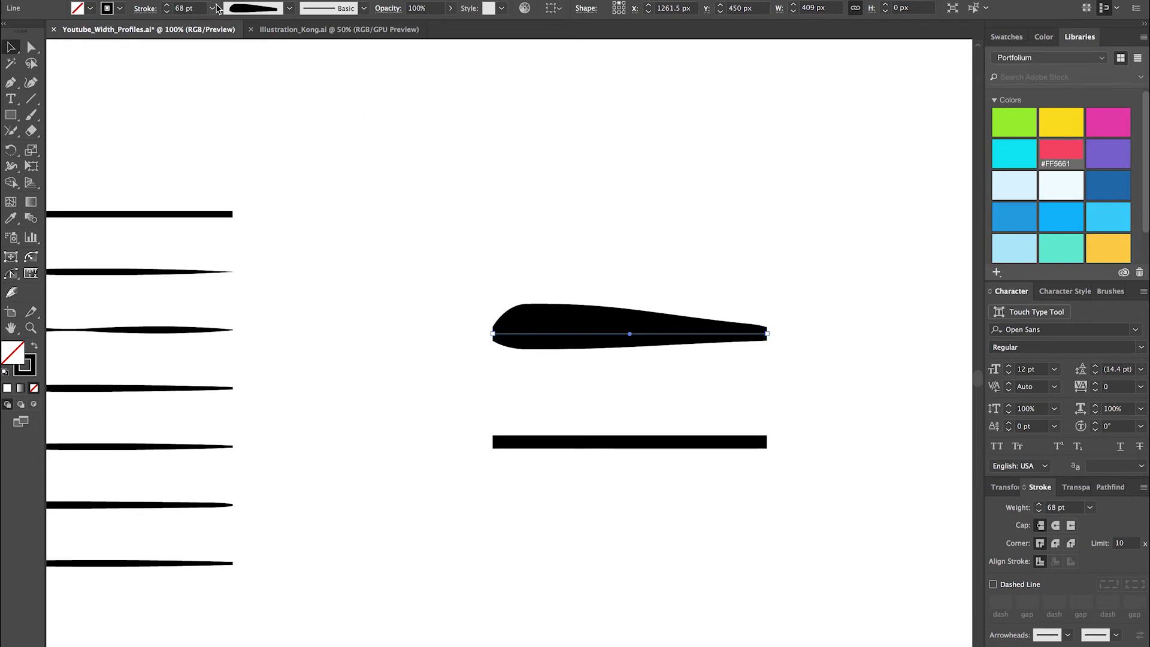
pyautogui.click(288, 8)
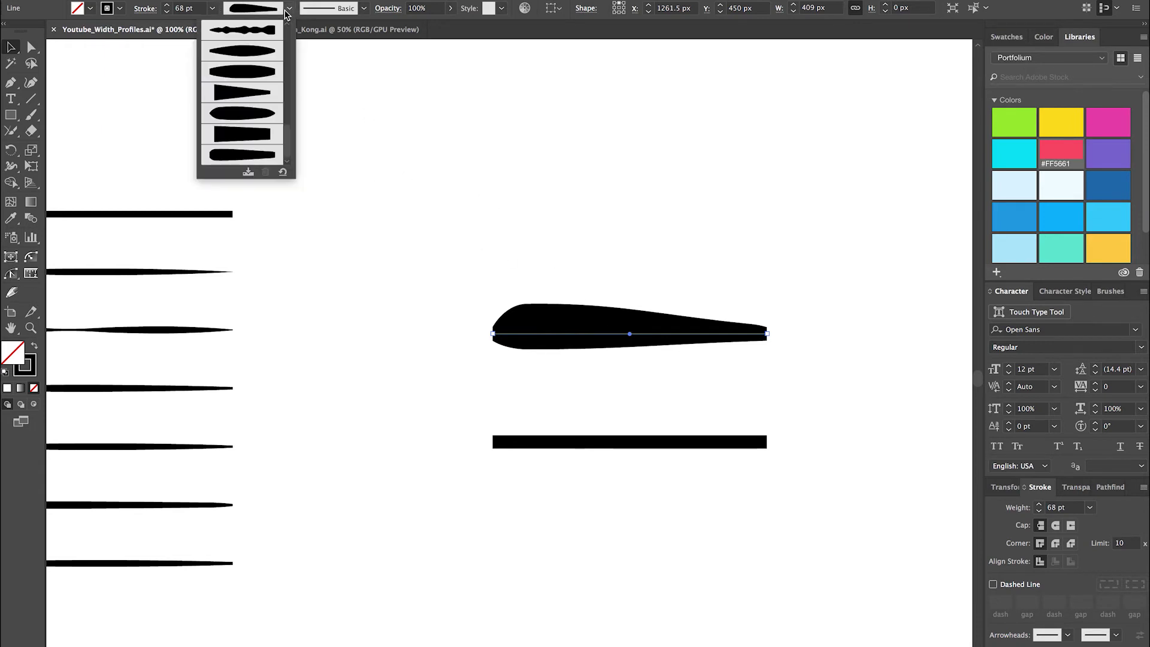
pyautogui.click(248, 172)
pyautogui.write('You')
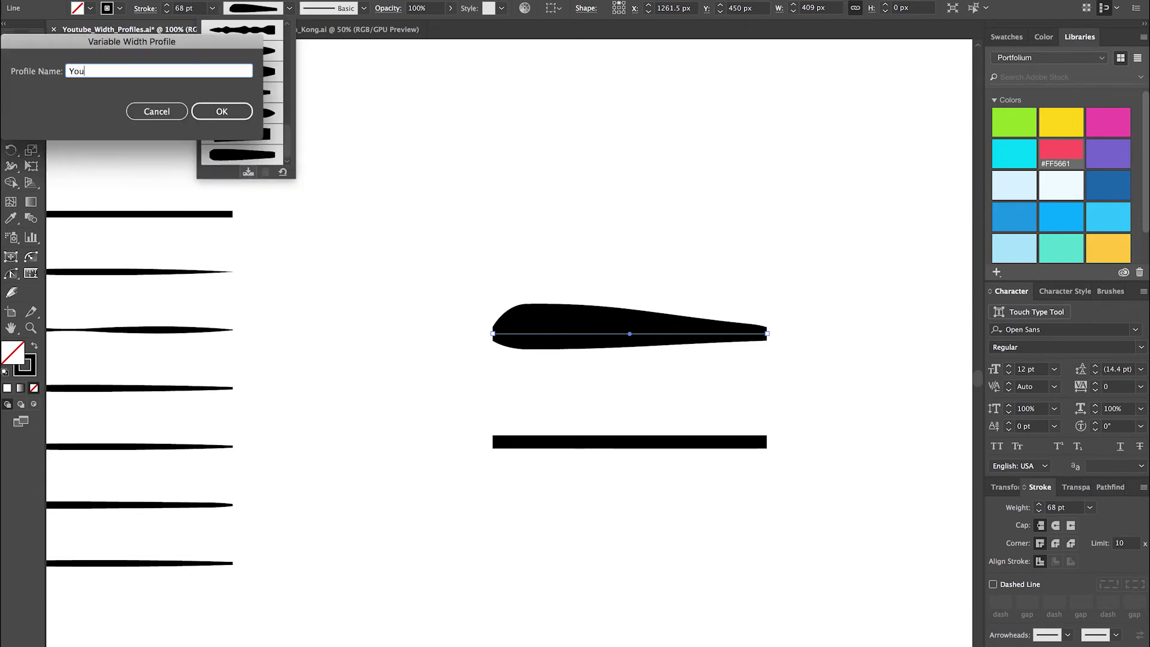
pyautogui.write('tube_2')
pyautogui.press('Return')
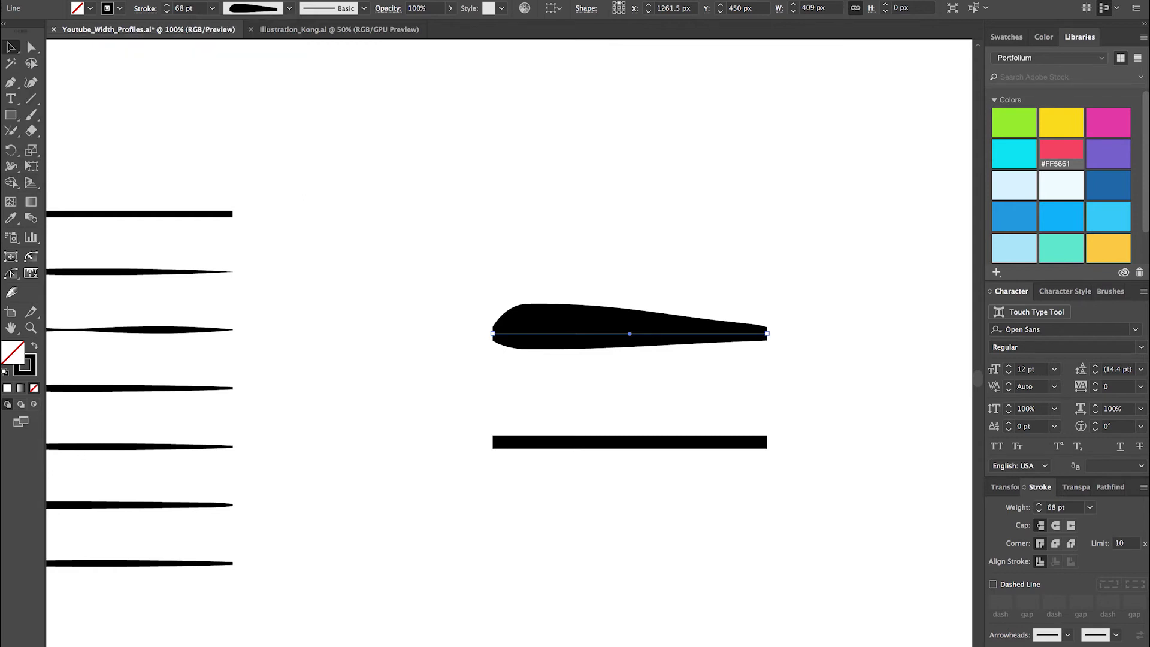
pyautogui.hotkey('ctrl', 'shift', 'a')
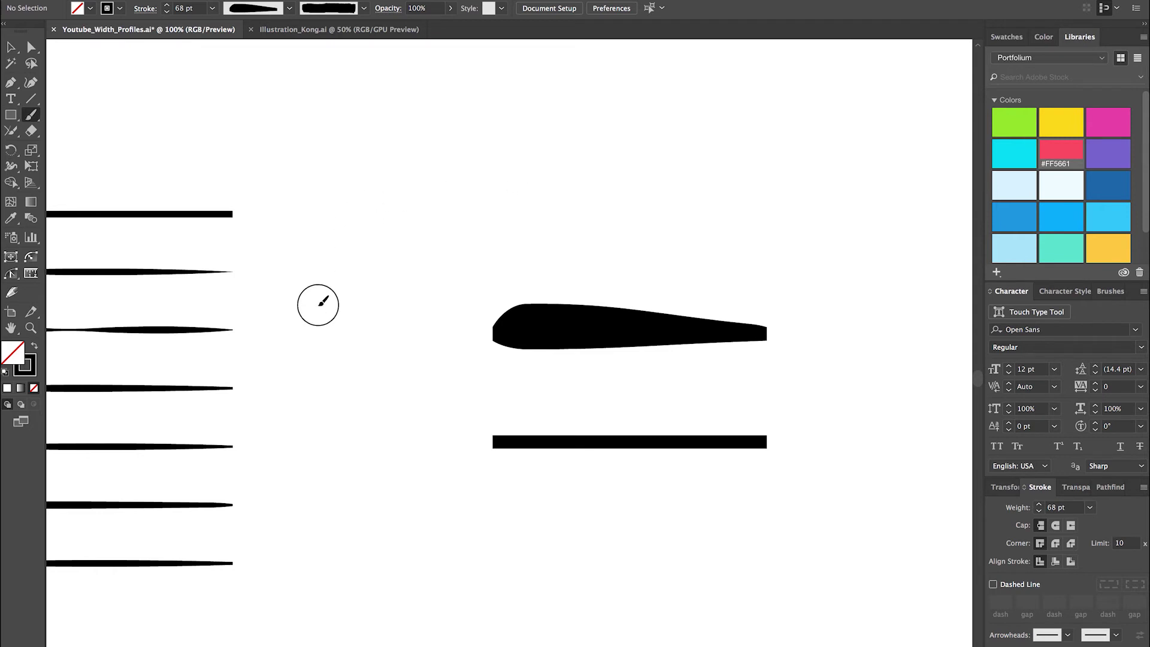
# Set the Paintbrush fidelity halfway between Accurate and Smooth.
pyautogui.moveTo(318, 303)
pyautogui.mouseDown()
pyautogui.moveTo(385, 246)
pyautogui.moveTo(487, 211)
pyautogui.moveTo(659, 223)
pyautogui.moveTo(751, 245)
pyautogui.mouseUp()
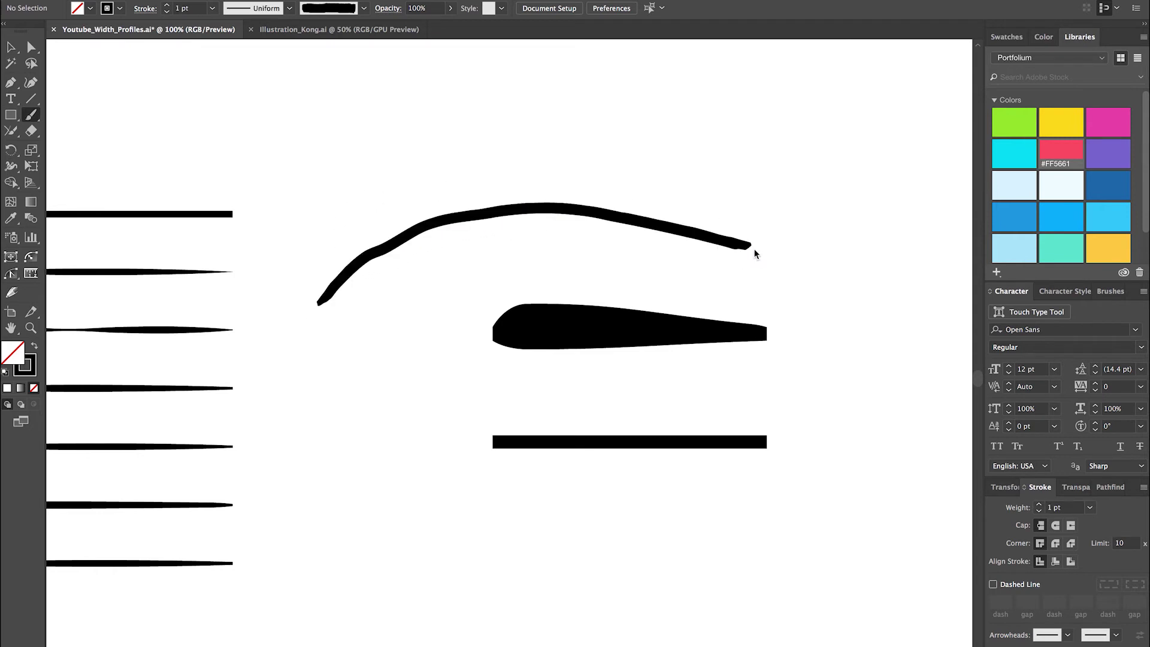
pyautogui.hotkey('ctrl', 'z')
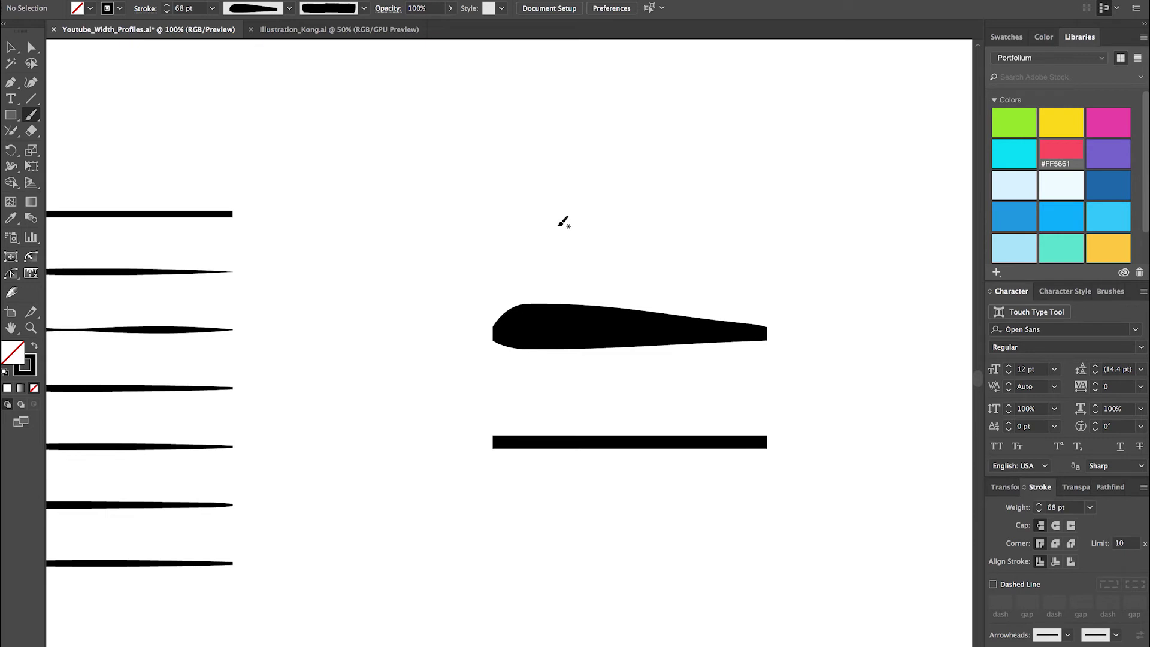
pyautogui.doubleClick(30, 115)
pyautogui.moveTo(332, 383); pyautogui.dragTo(379, 382)
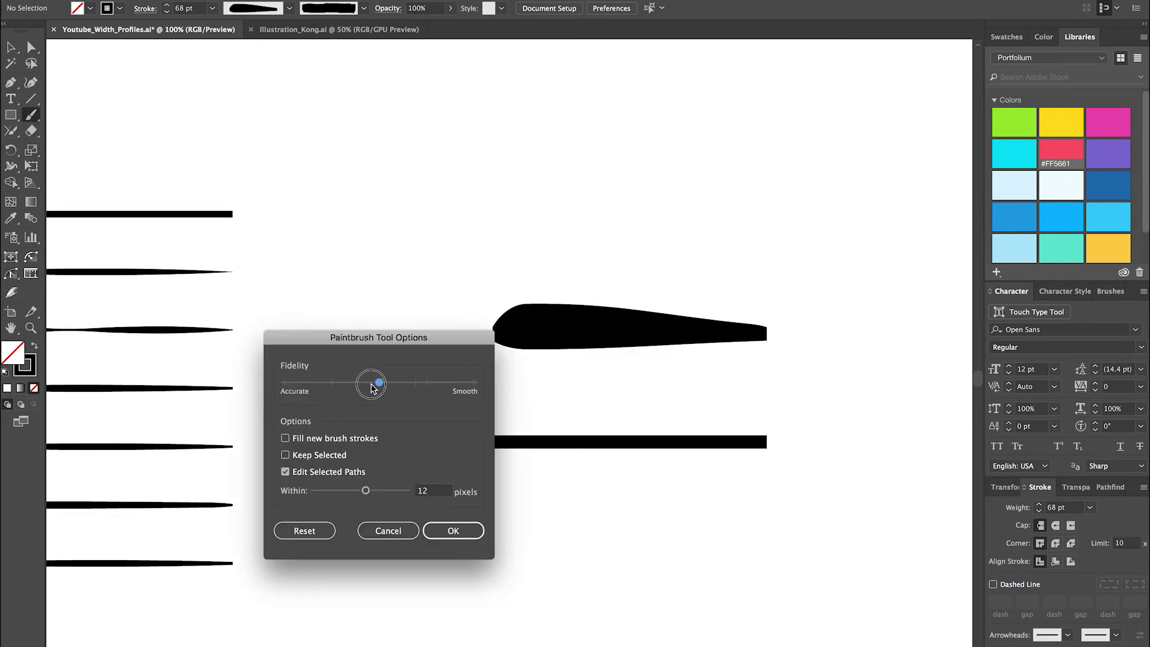
pyautogui.click(453, 530)
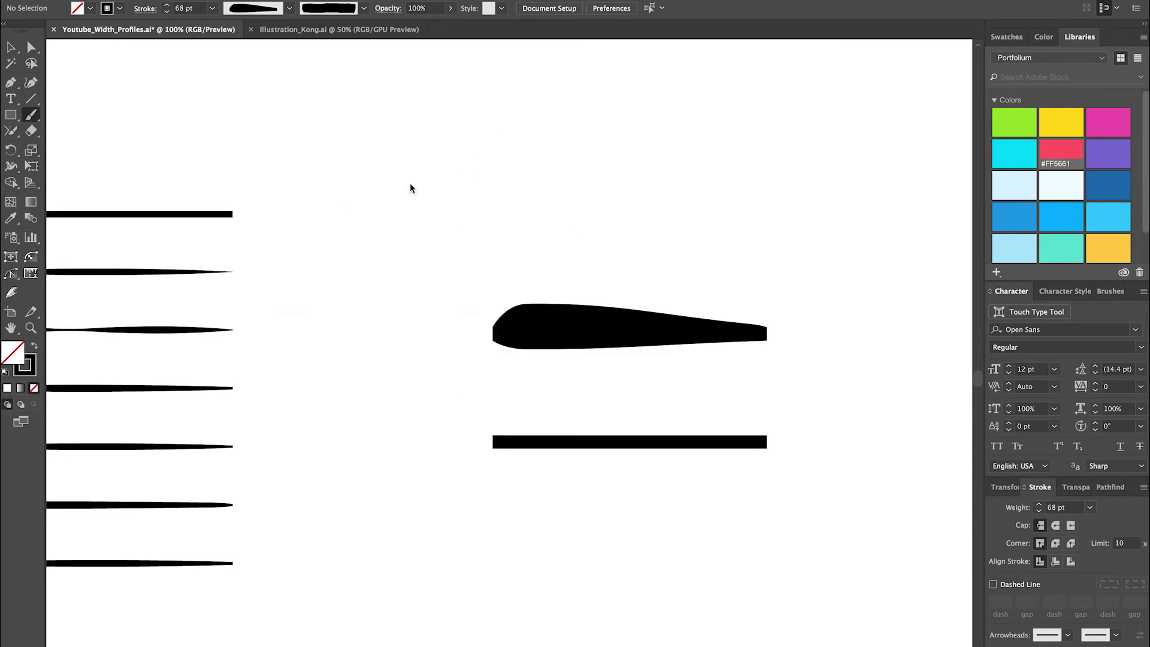
# Paint an arched stroke above the teardrop line and stretch it wider to the right.
pyautogui.moveTo(356, 225)
pyautogui.mouseDown()
pyautogui.moveTo(743, 122)
pyautogui.moveTo(948, 159)
pyautogui.mouseUp()
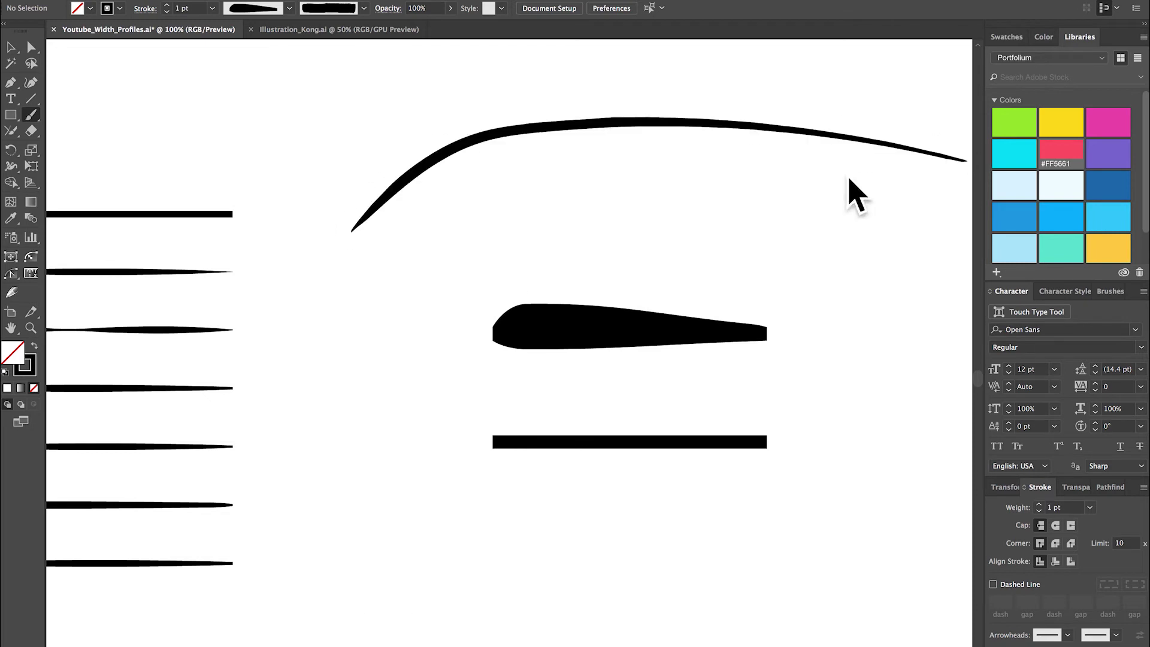
pyautogui.hotkey('ctrl', 'z')
pyautogui.moveTo(431, 233)
pyautogui.mouseDown()
pyautogui.moveTo(467, 209)
pyautogui.moveTo(547, 195)
pyautogui.moveTo(622, 206)
pyautogui.mouseUp()
pyautogui.click(9, 47)
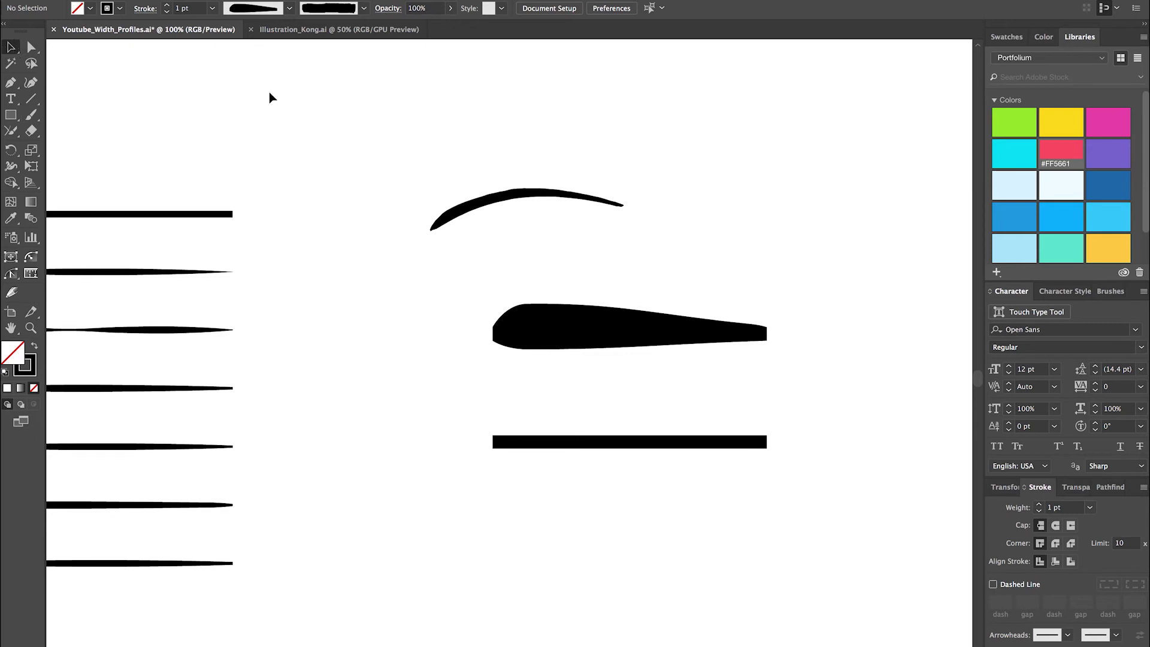
pyautogui.moveTo(431, 159); pyautogui.dragTo(594, 233)
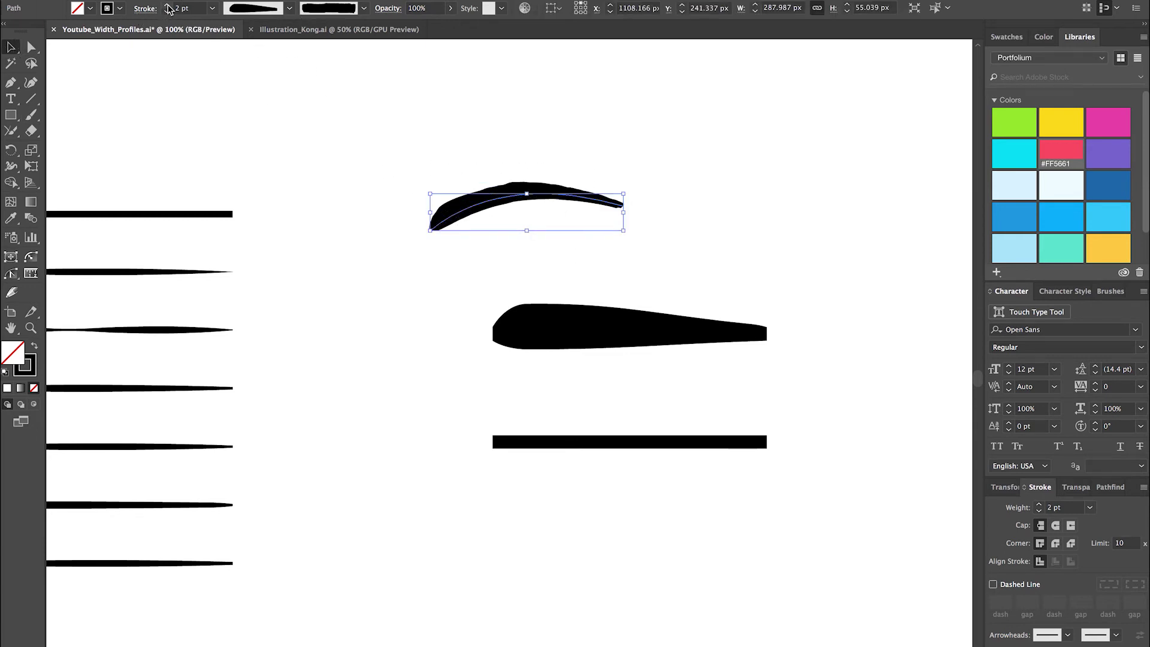
pyautogui.moveTo(660, 211)
pyautogui.mouseDown()
pyautogui.moveTo(807, 213)
pyautogui.moveTo(780, 214)
pyautogui.mouseUp()
pyautogui.click(652, 227)
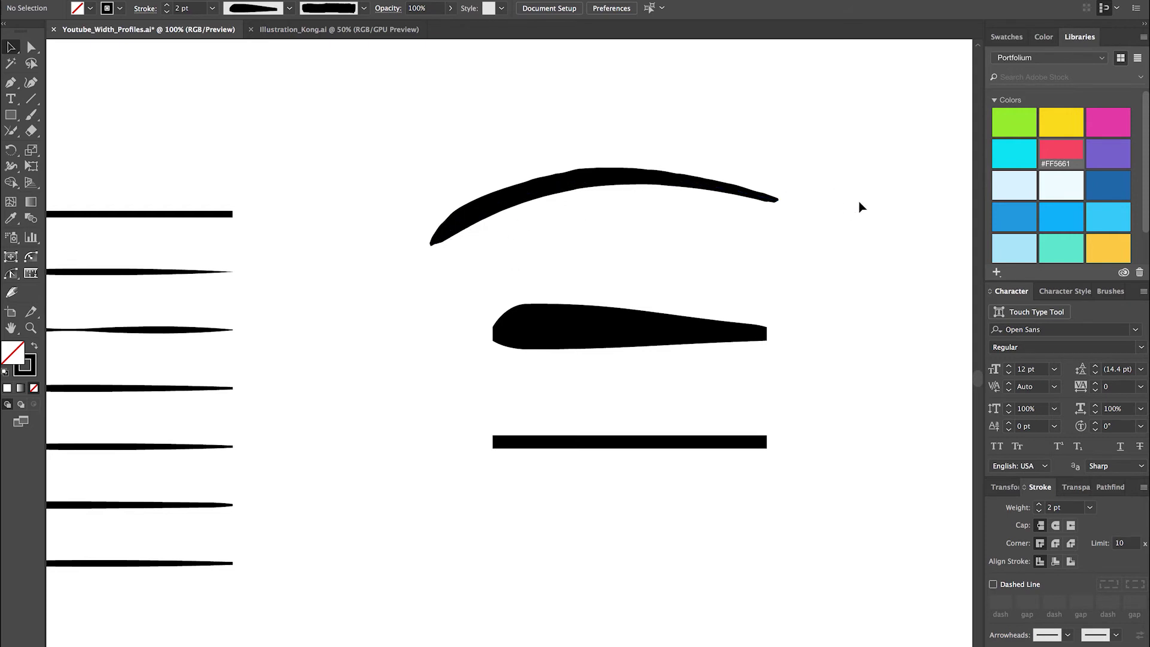
pyautogui.scroll(5, 702, 262)
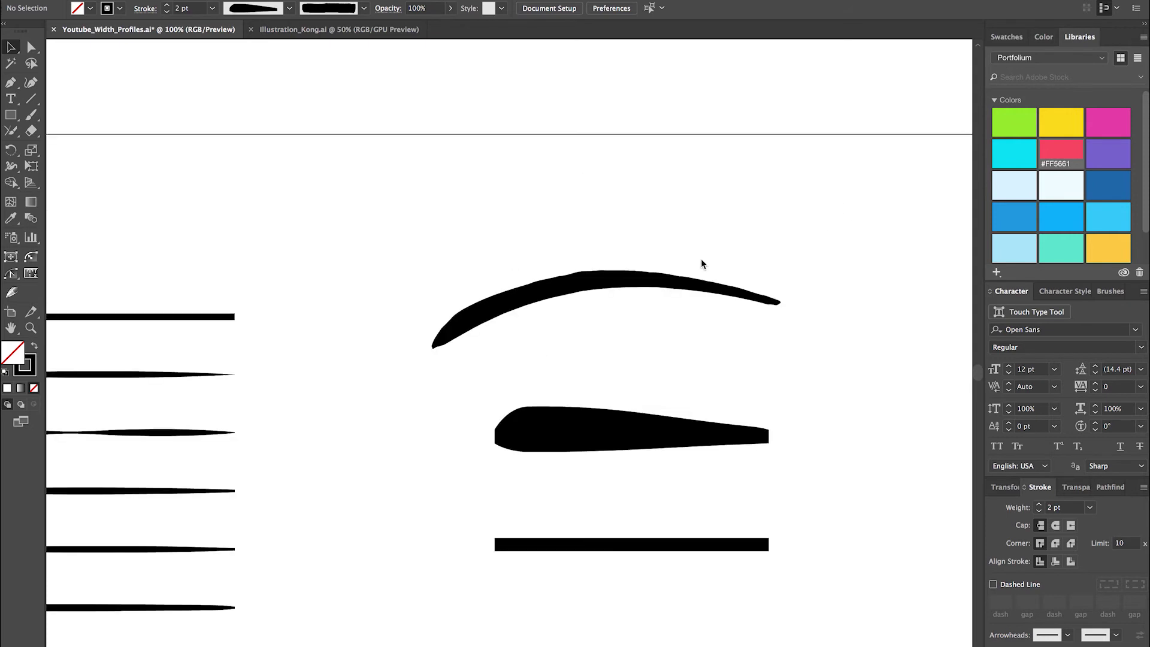
pyautogui.scroll(-3, 104, 123)
pyautogui.click(33, 117)
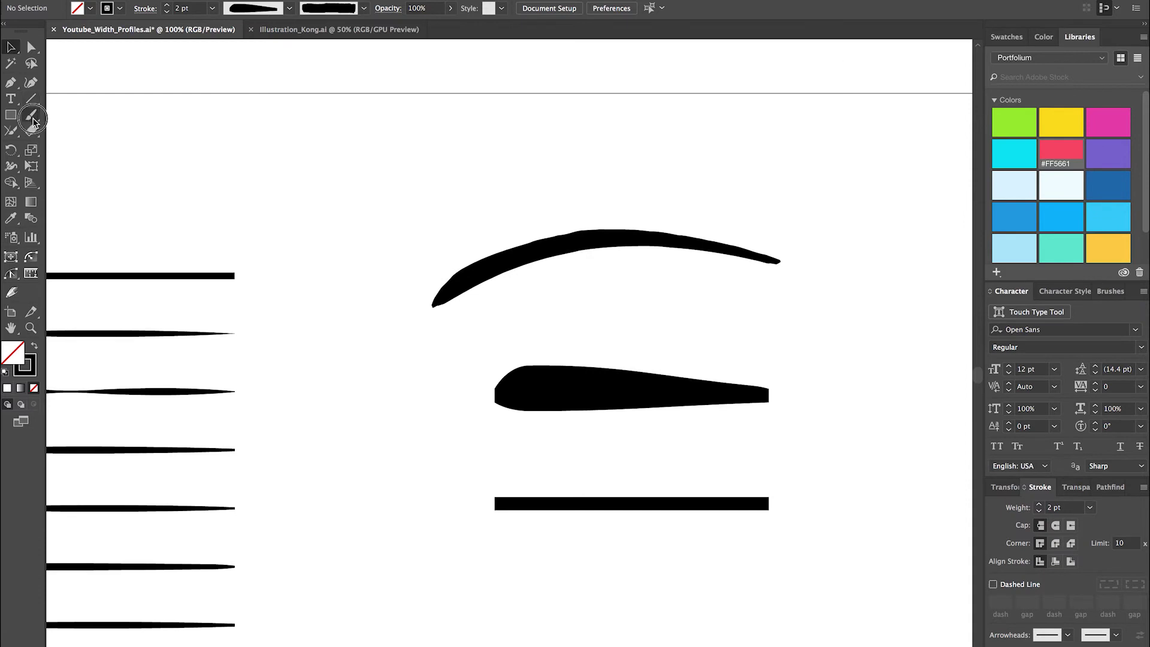
pyautogui.hscroll(5, 847, 261)
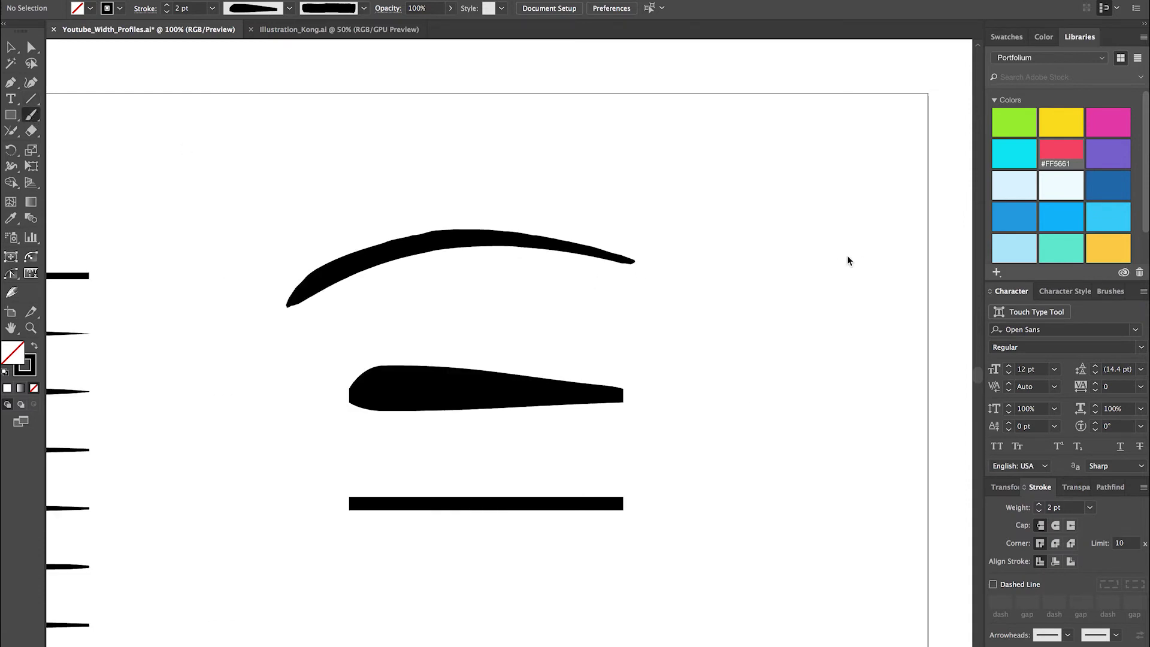
pyautogui.moveTo(648, 343); pyautogui.dragTo(798, 170)
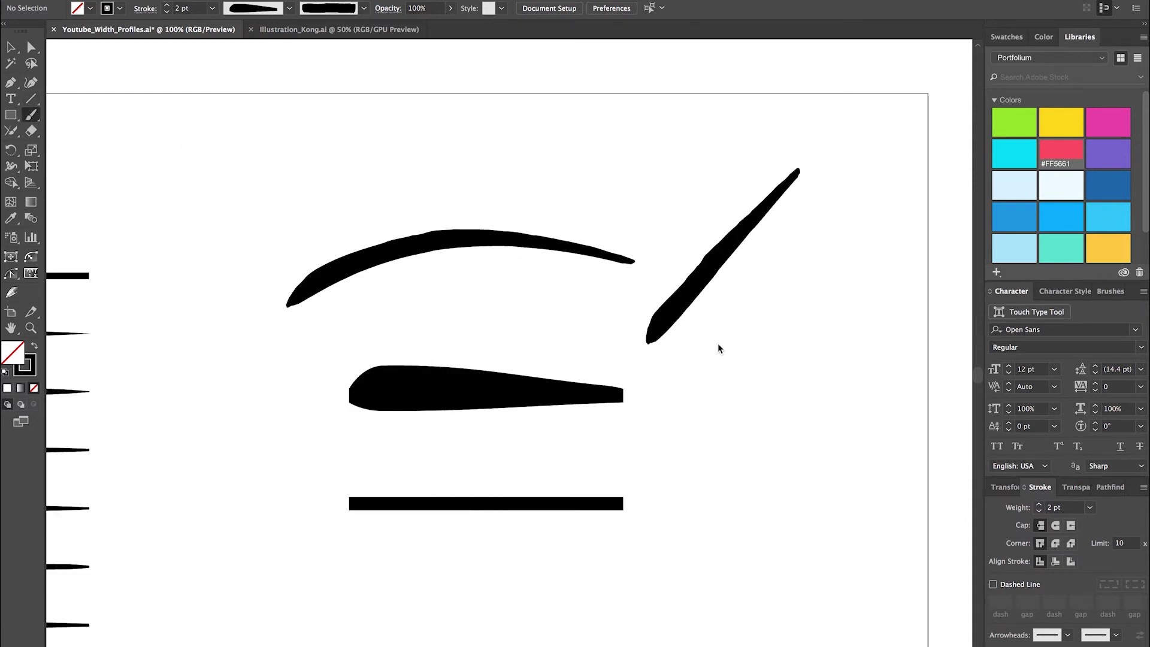
pyautogui.moveTo(716, 343)
pyautogui.mouseDown()
pyautogui.moveTo(808, 195)
pyautogui.moveTo(840, 196)
pyautogui.mouseUp()
pyautogui.moveTo(825, 319); pyautogui.dragTo(847, 123)
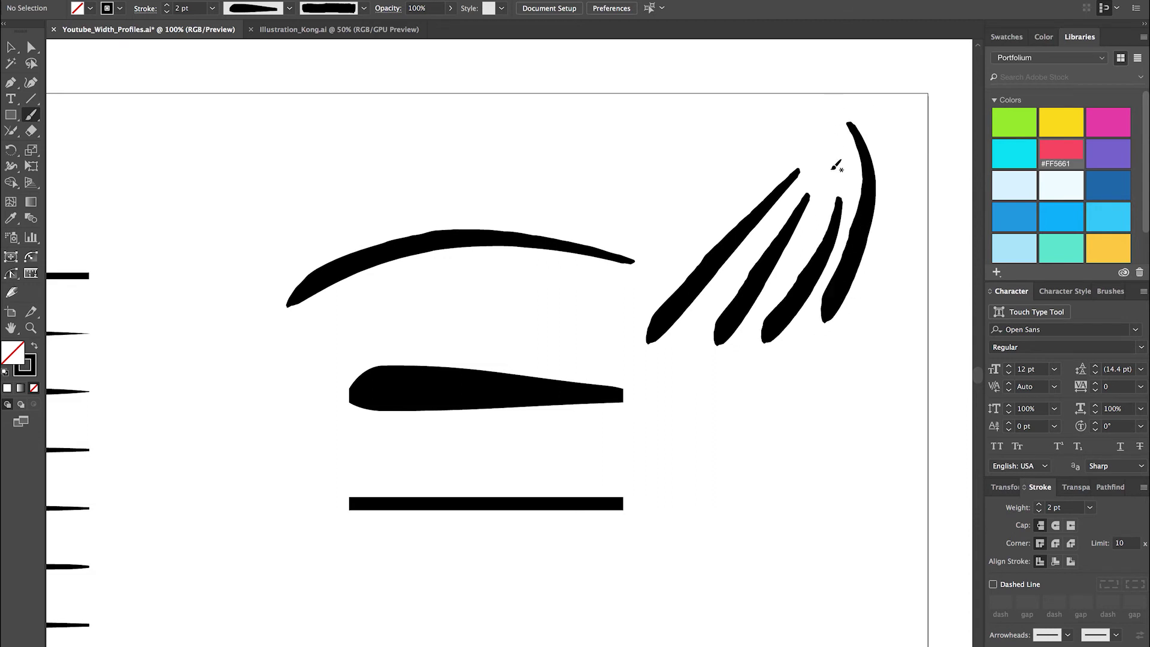
pyautogui.moveTo(826, 435); pyautogui.dragTo(838, 379)
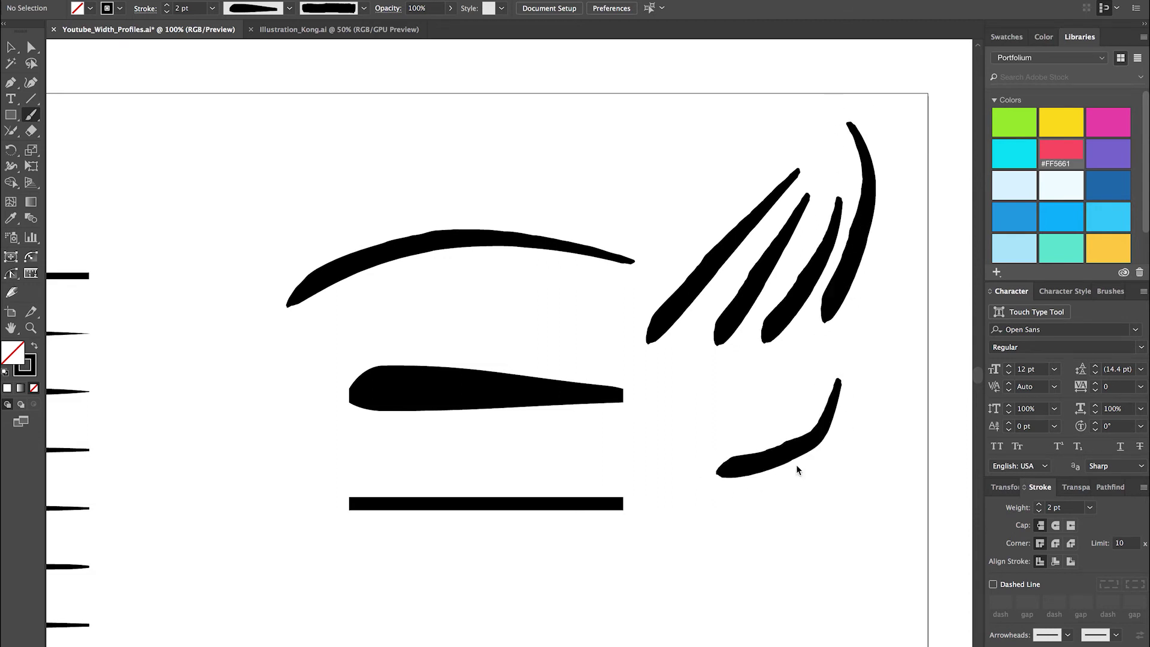
pyautogui.hotkey('ctrl', 'z')
pyautogui.moveTo(731, 481); pyautogui.dragTo(875, 355)
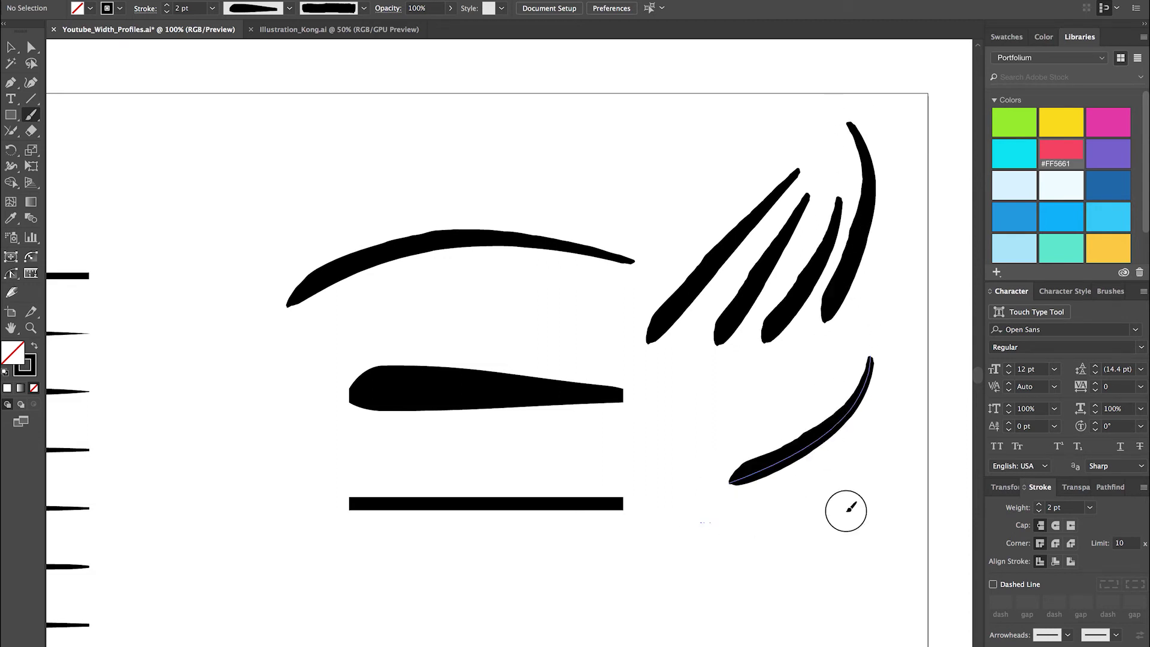
pyautogui.moveTo(846, 510); pyautogui.dragTo(950, 449)
pyautogui.hotkey('ctrl', 'z')
pyautogui.moveTo(722, 511)
pyautogui.mouseDown()
pyautogui.moveTo(881, 469)
pyautogui.moveTo(899, 445)
pyautogui.mouseUp()
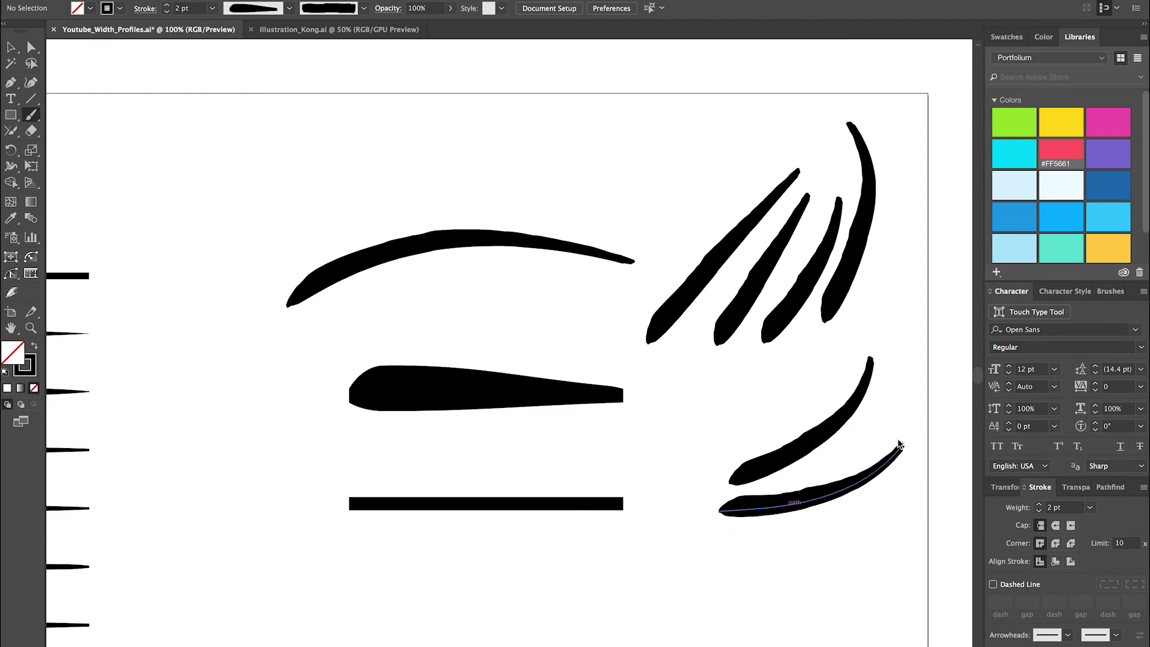
pyautogui.press('v')
pyautogui.click(732, 405)
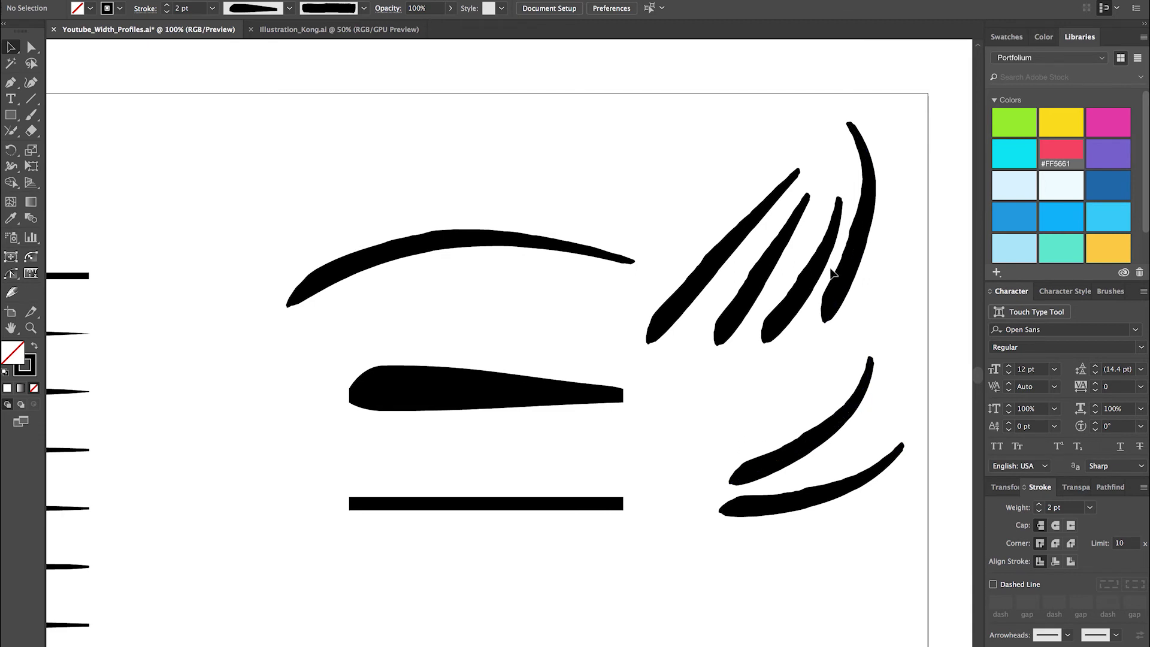
pyautogui.moveTo(685, 155); pyautogui.dragTo(899, 246)
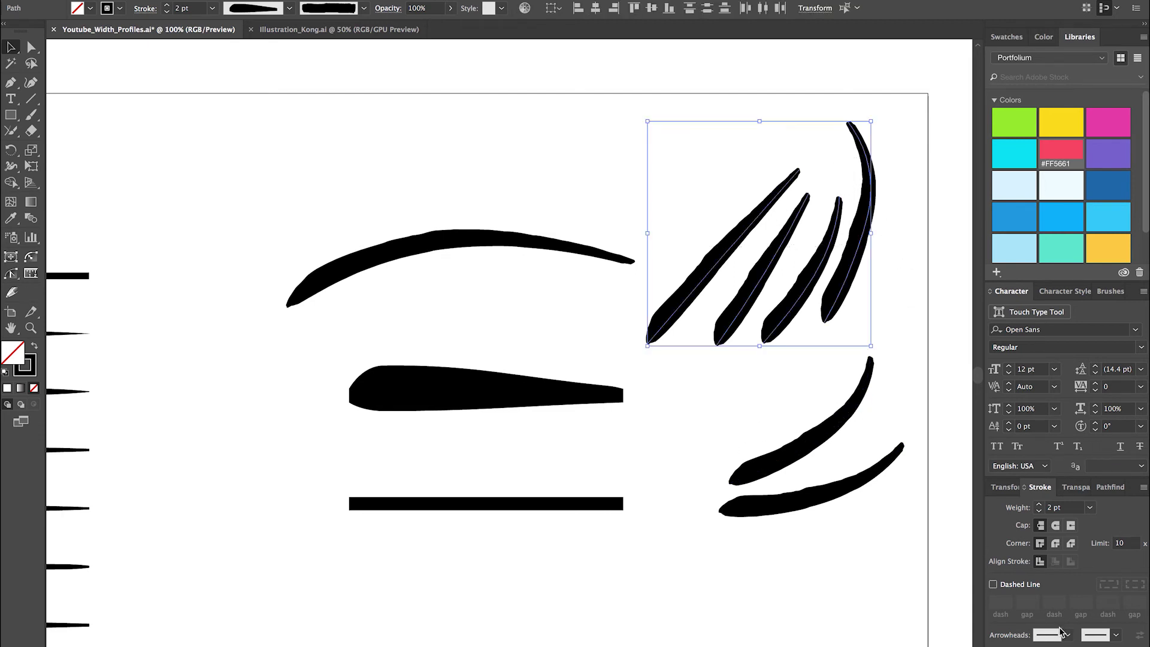
pyautogui.click(985, 644)
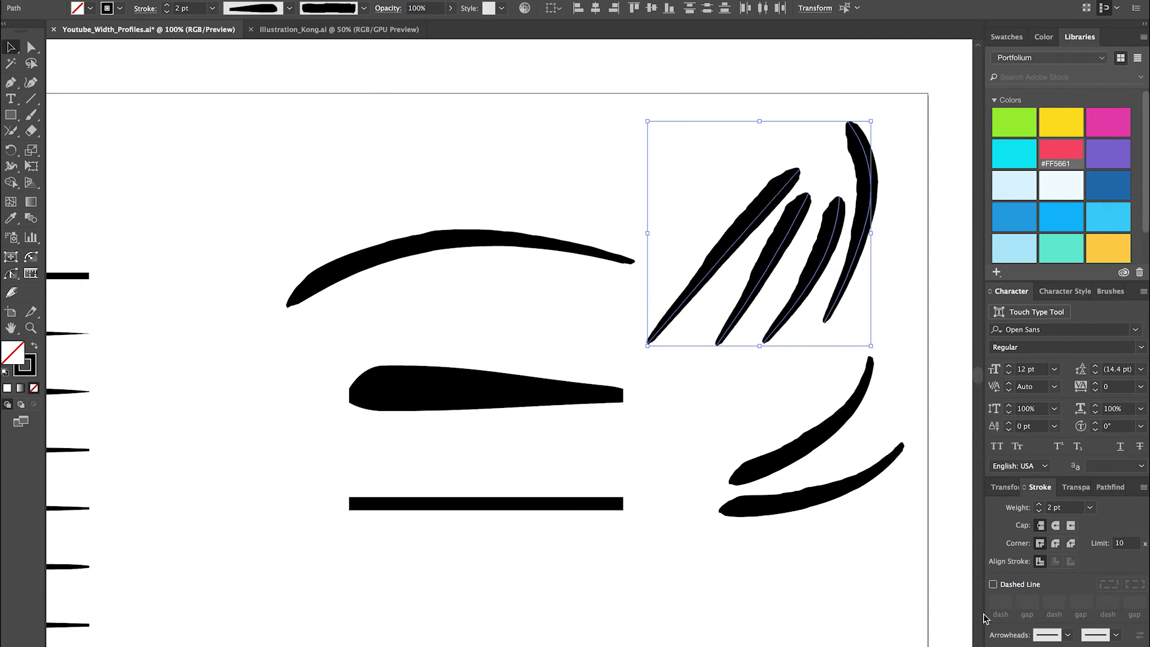
pyautogui.click(767, 409)
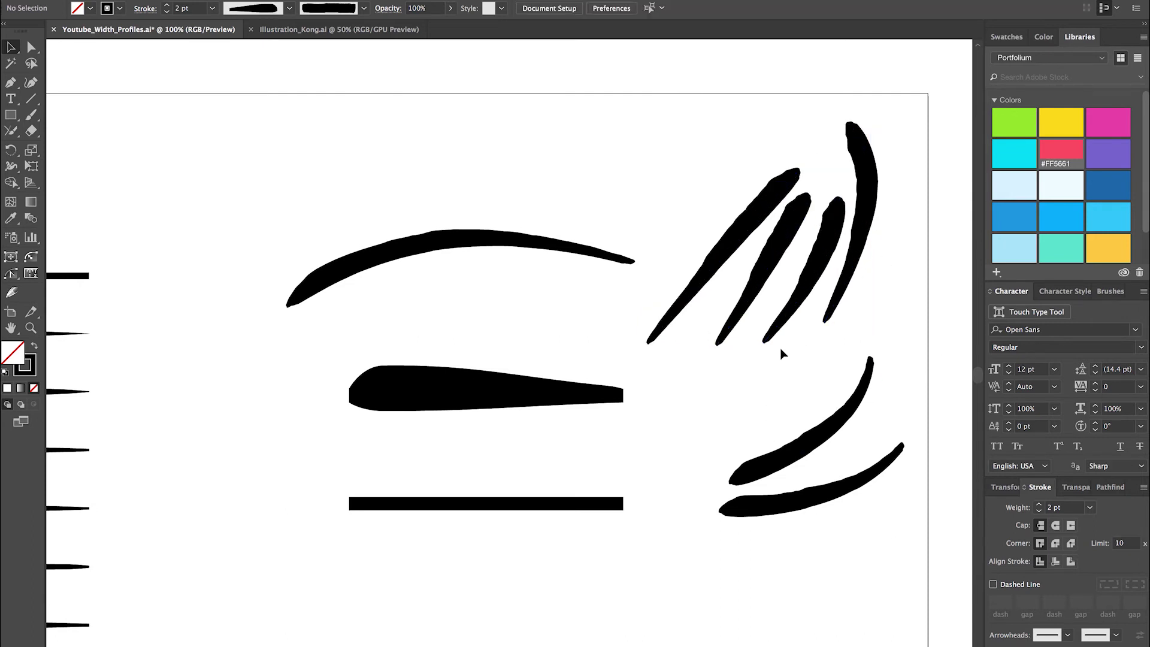
pyautogui.hotkey('ctrl', 'z')
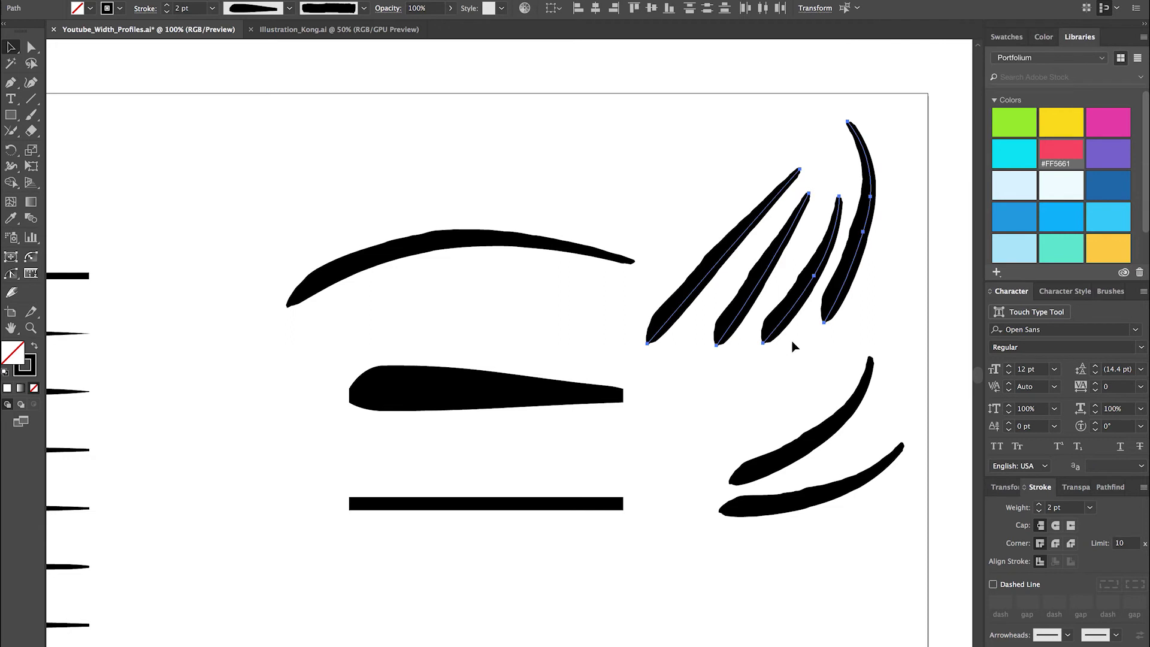
pyautogui.click(807, 378)
pyautogui.moveTo(687, 186); pyautogui.dragTo(869, 269)
pyautogui.moveTo(747, 416); pyautogui.dragTo(863, 569)
# Delete the six test strokes and the arched stroke at the top.
pyautogui.press('Delete')
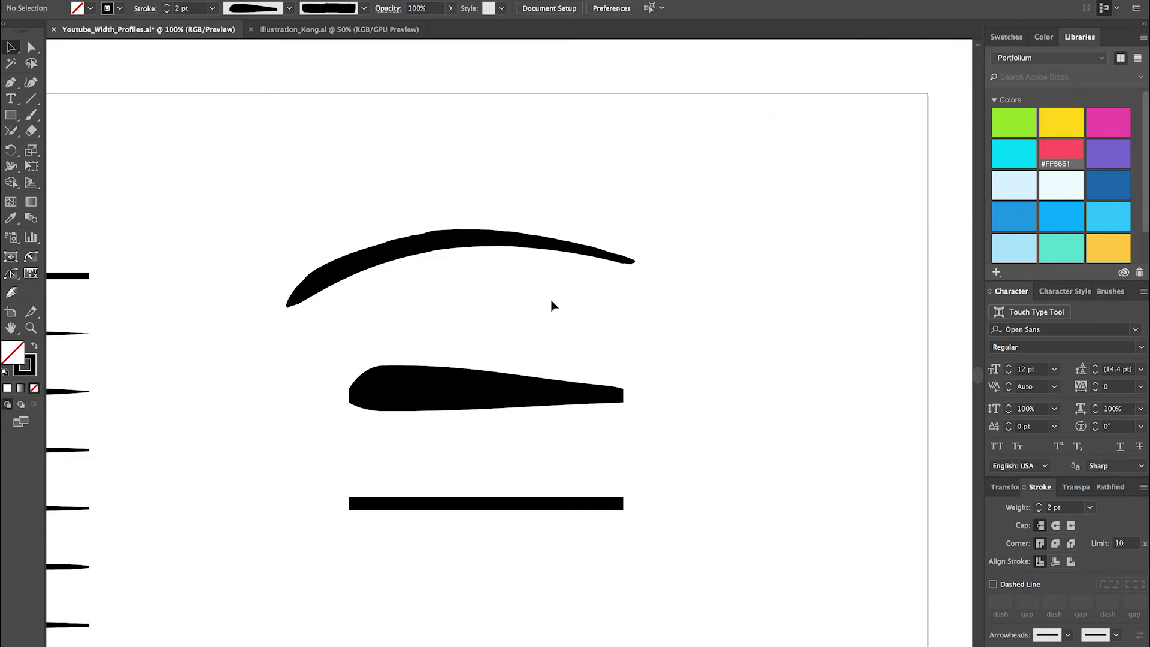
pyautogui.moveTo(379, 172); pyautogui.dragTo(587, 275)
pyautogui.hscroll(-1, 587, 274)
pyautogui.press('Delete')
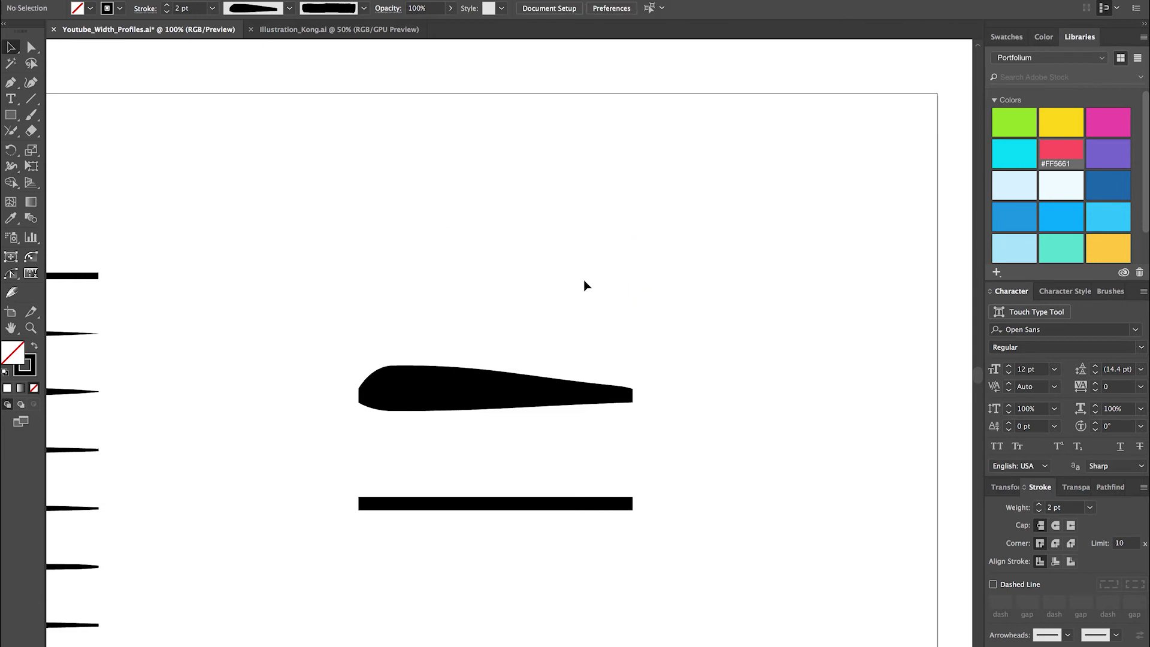
# Move the teardrop line up and place a copy of the plain bar above the original.
pyautogui.moveTo(469, 398); pyautogui.dragTo(471, 209)
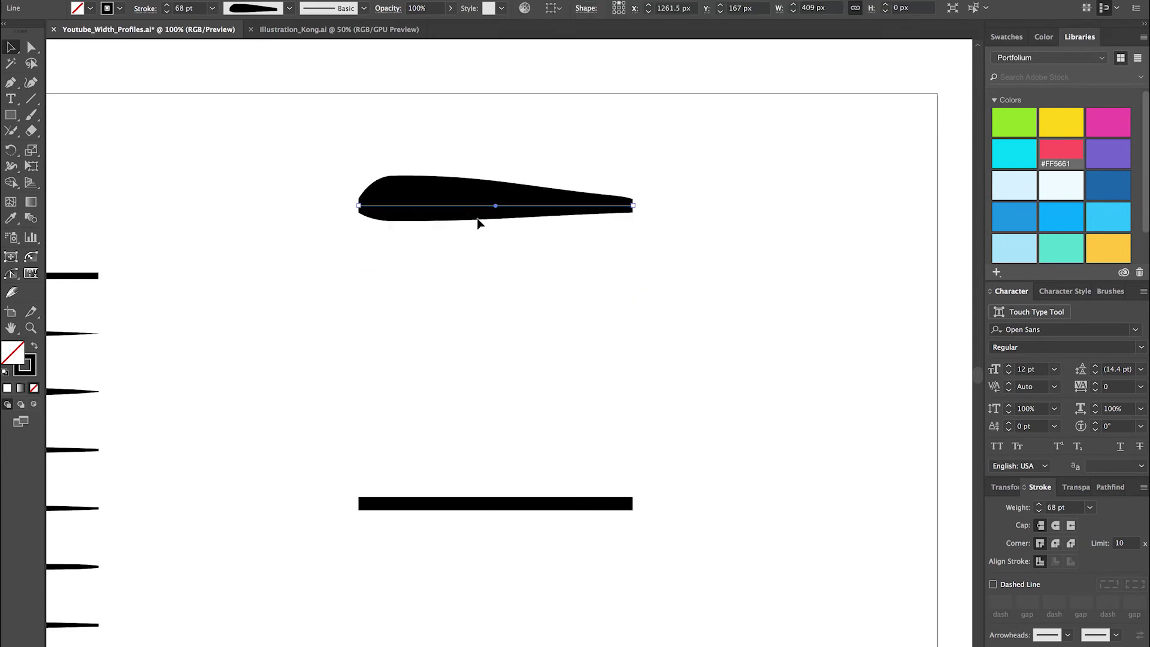
pyautogui.moveTo(525, 503); pyautogui.dragTo(519, 413)
pyautogui.click(554, 327)
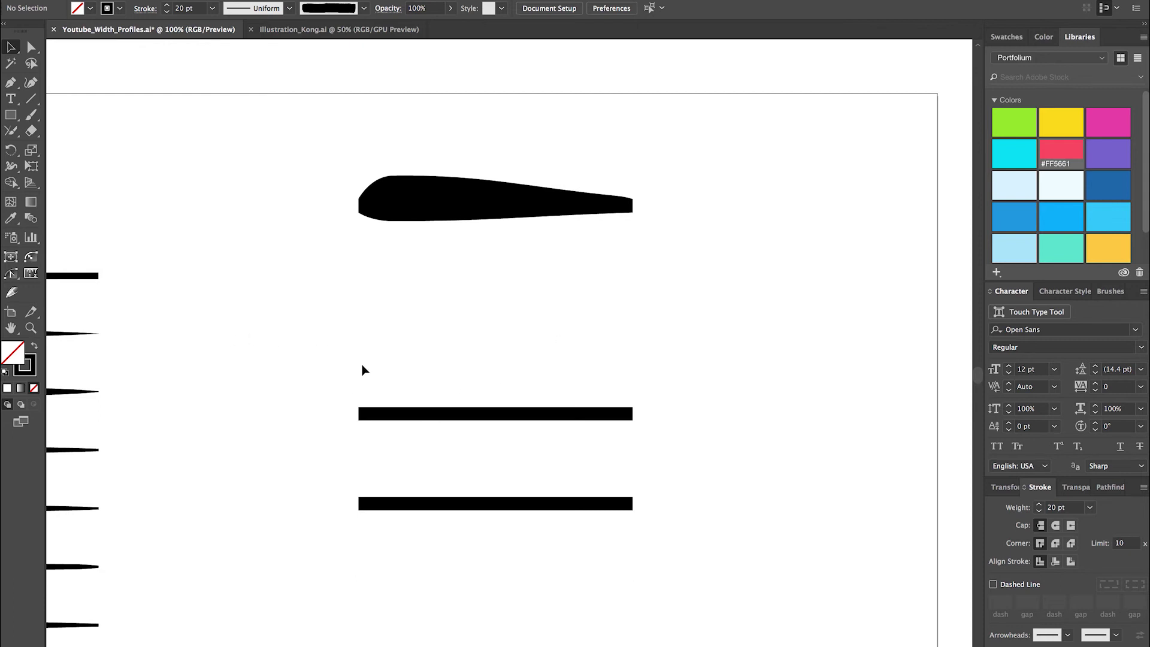
# Select the middle plain bar.
pyautogui.hscroll(-5, 424, 380)
pyautogui.hscroll(5, 423, 380)
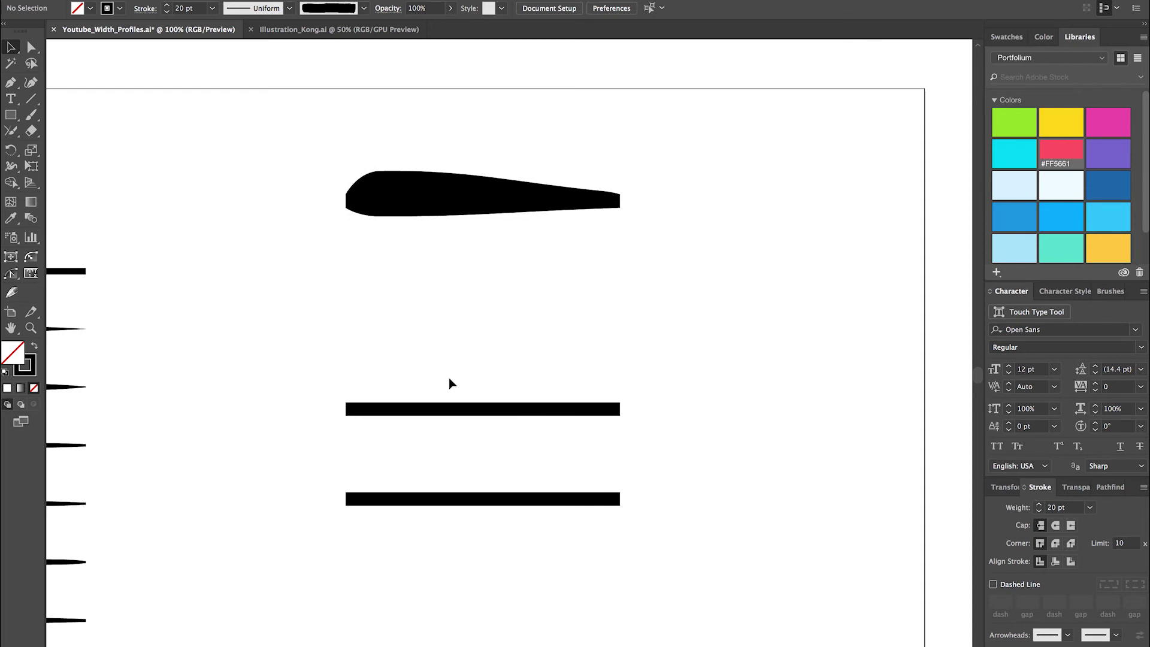
pyautogui.moveTo(374, 372); pyautogui.dragTo(558, 444)
# Sculpt the middle bar into an irregular 102 pt wavy stroke with a tall right-end spike.
pyautogui.hotkey('shift', 'w')
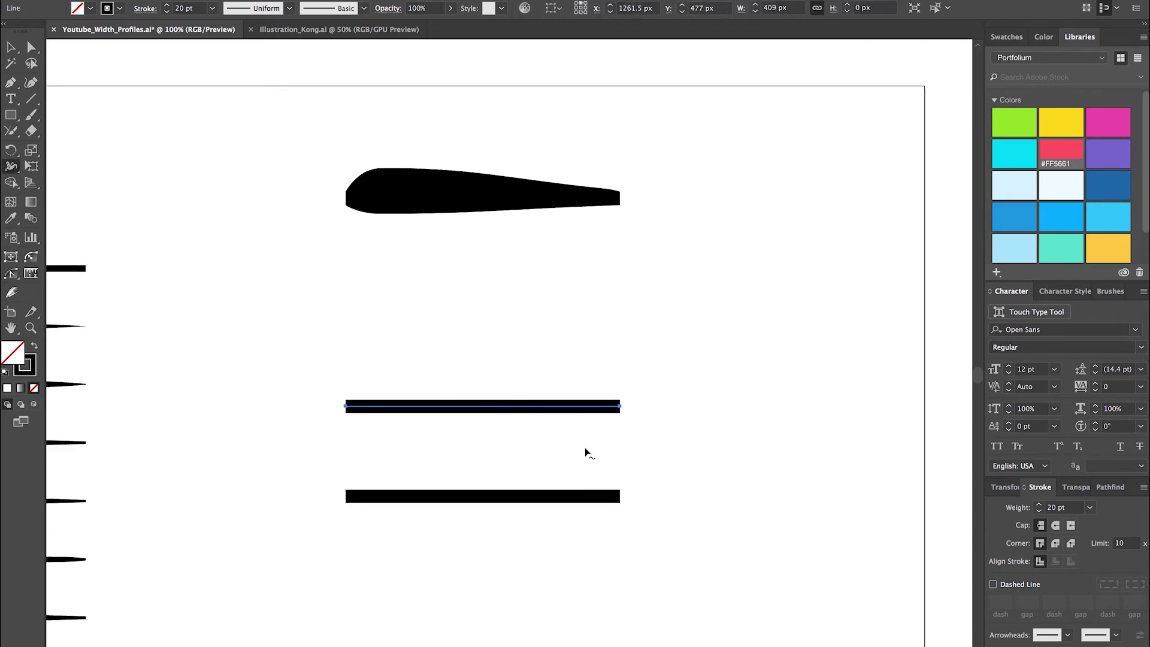
pyautogui.moveTo(626, 410); pyautogui.dragTo(641, 408)
pyautogui.hotkey('ctrl', 'z')
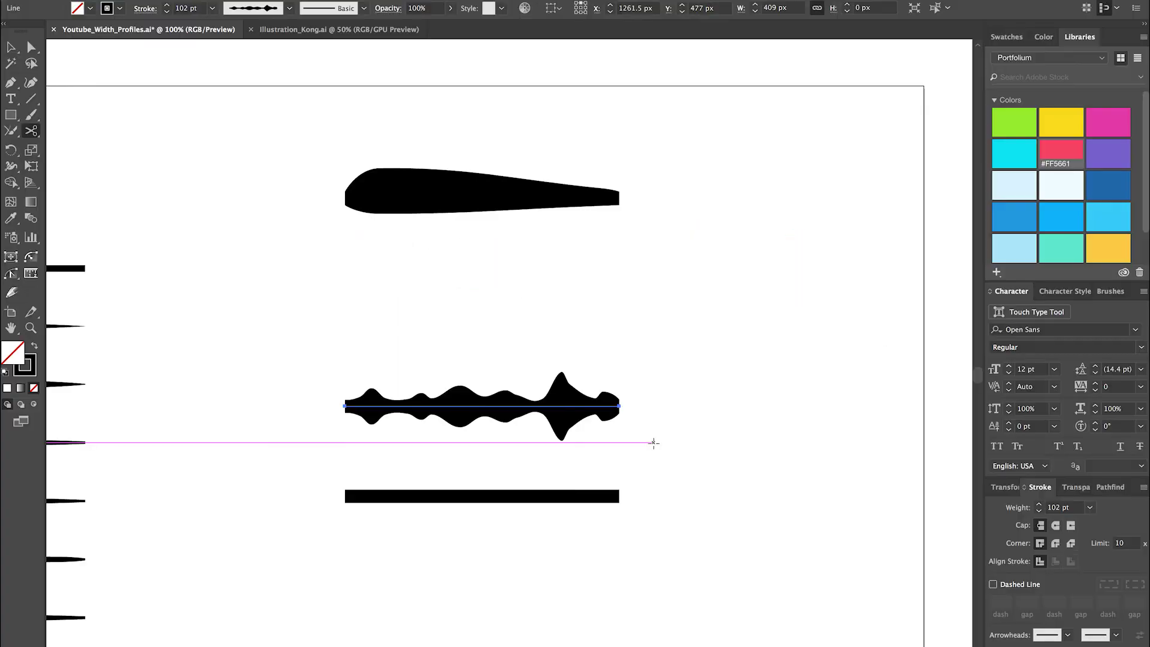
pyautogui.press('v')
pyautogui.click(900, 342)
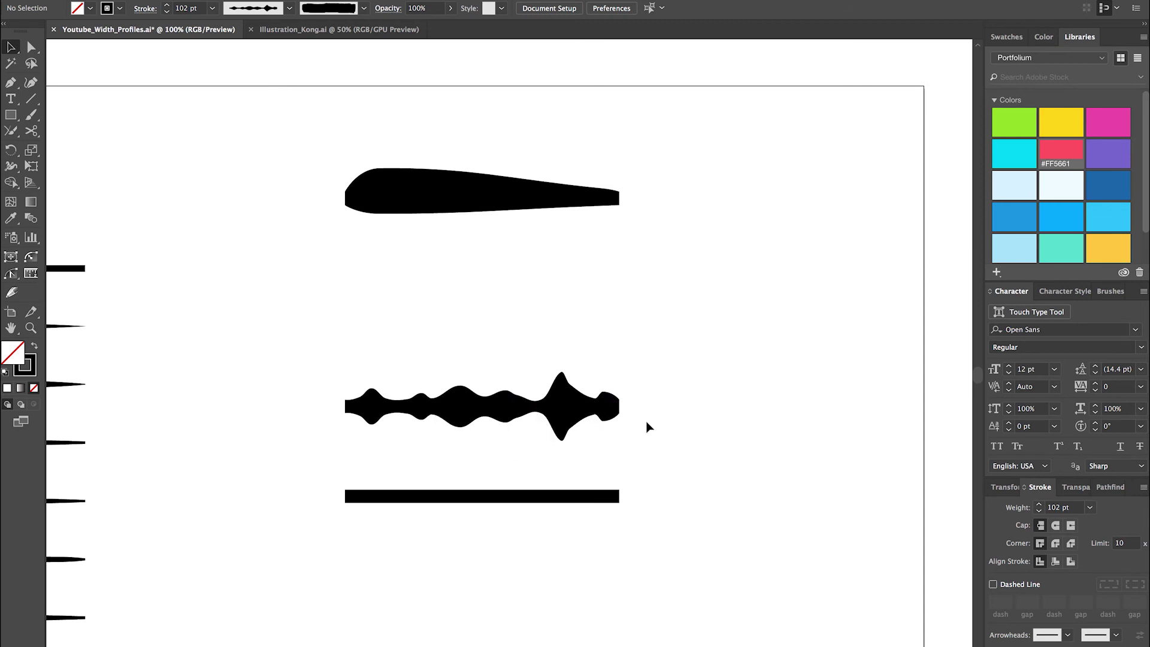
# Save the wavy line's width shape as a new width profile named Youtube_3.
pyautogui.moveTo(659, 438); pyautogui.dragTo(235, 338)
pyautogui.click(289, 9)
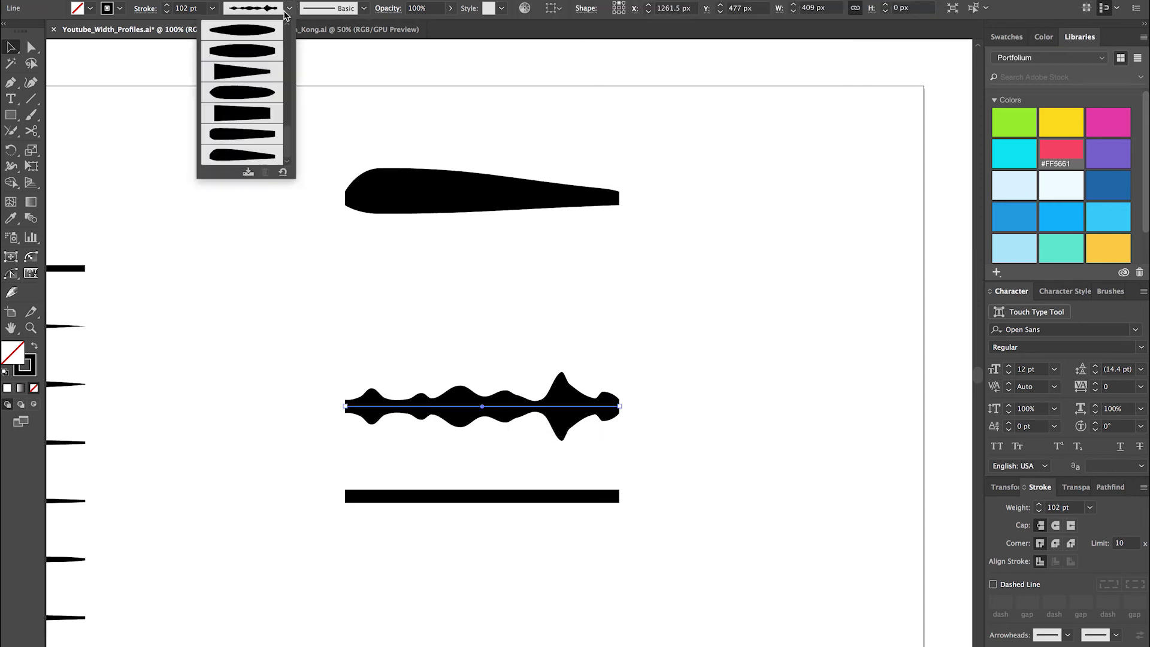
pyautogui.click(247, 173)
pyautogui.write('Youtube_3')
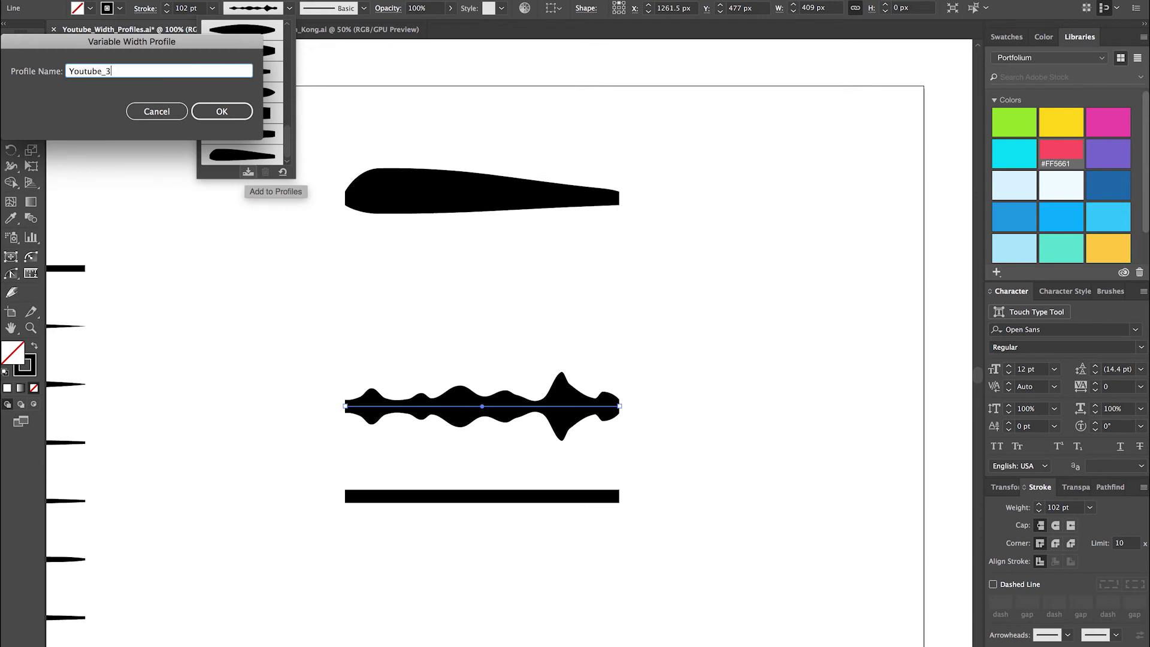
pyautogui.press('Return')
# Paint a curved Paintbrush stroke at the page's upper right and apply the Youtube_3 profile.
pyautogui.press('b')
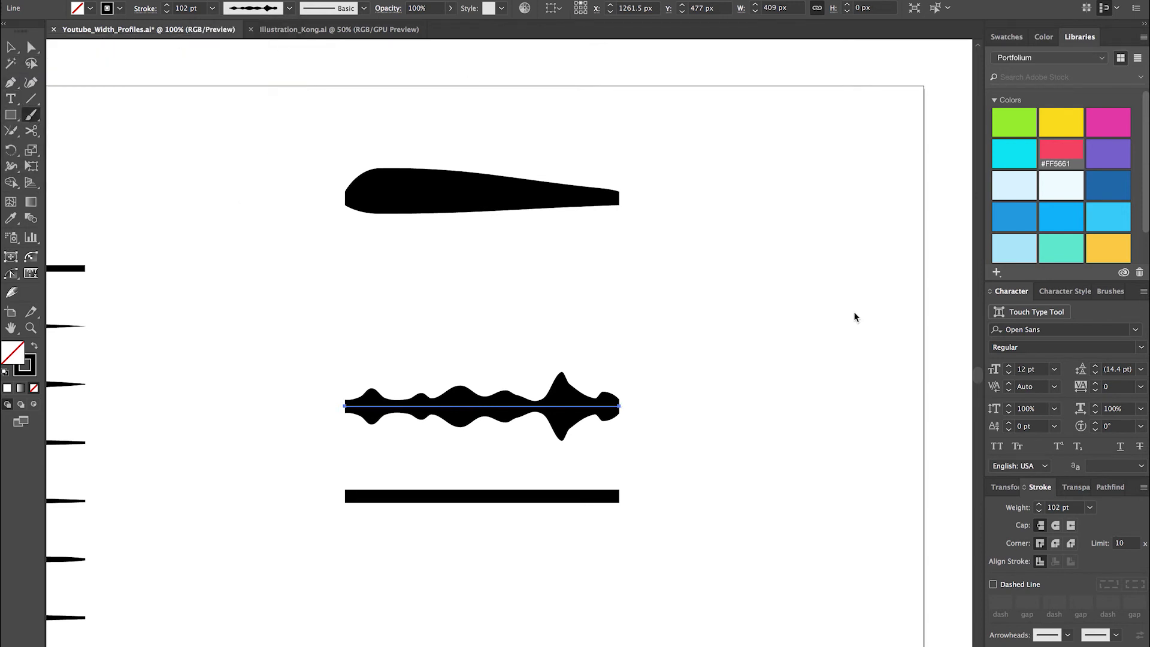
pyautogui.moveTo(570, 281); pyautogui.dragTo(836, 197)
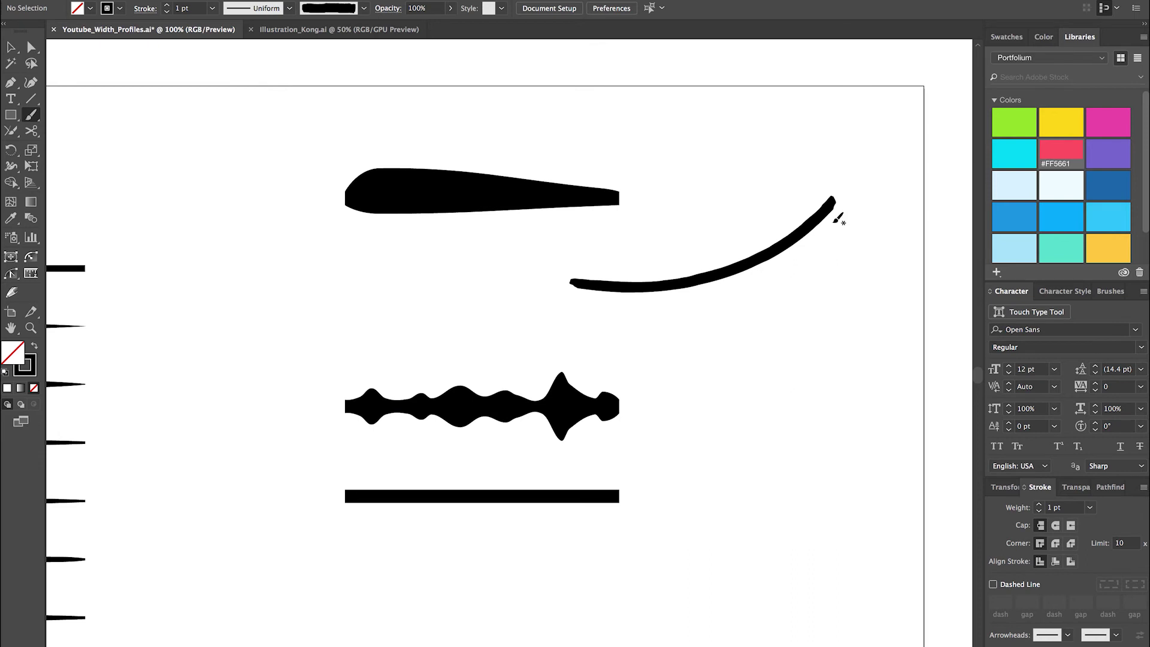
pyautogui.press('v')
pyautogui.click(689, 277)
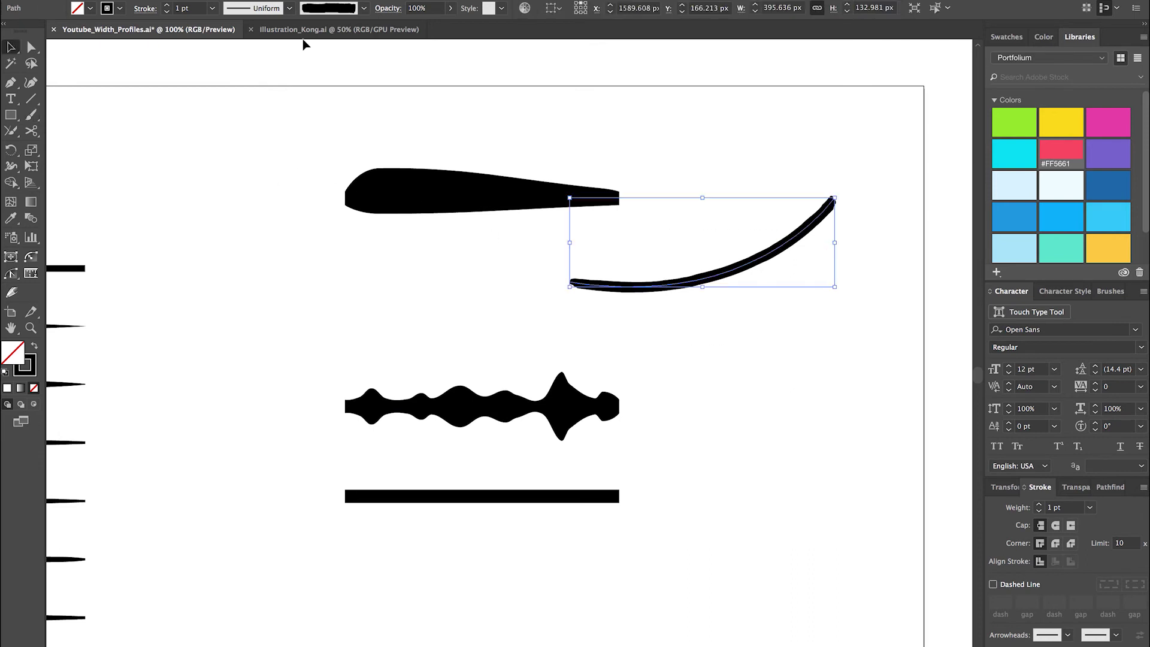
pyautogui.click(289, 10)
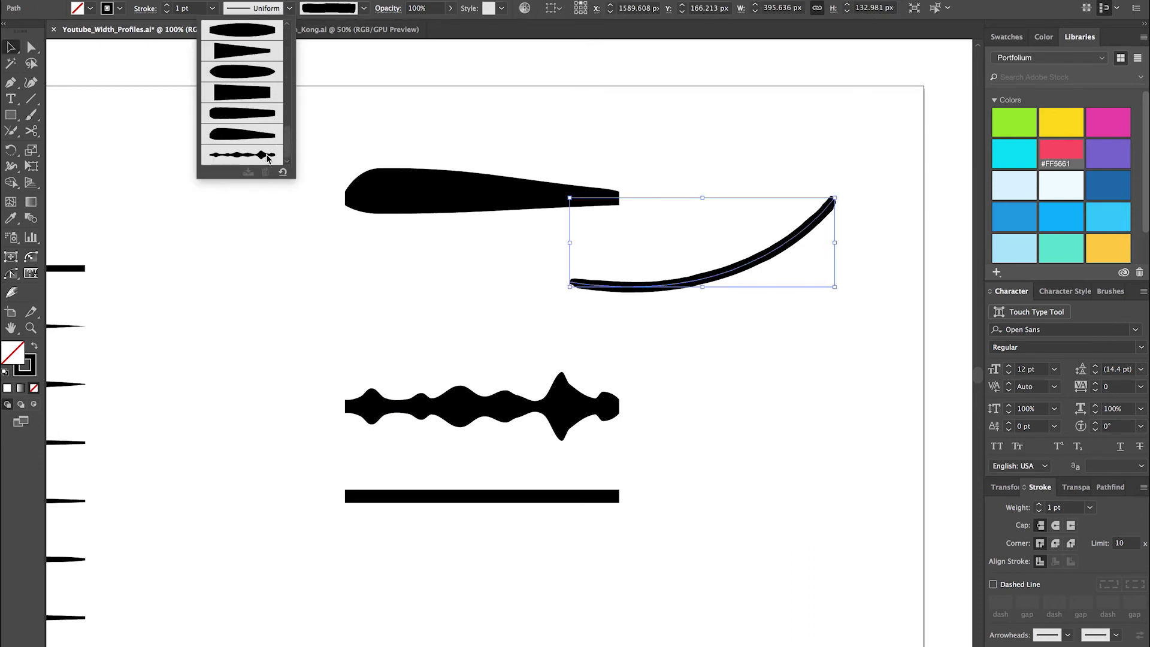
pyautogui.click(268, 156)
# Move the new curve up and to the right and set its stroke to 2 pt.
pyautogui.click(757, 296)
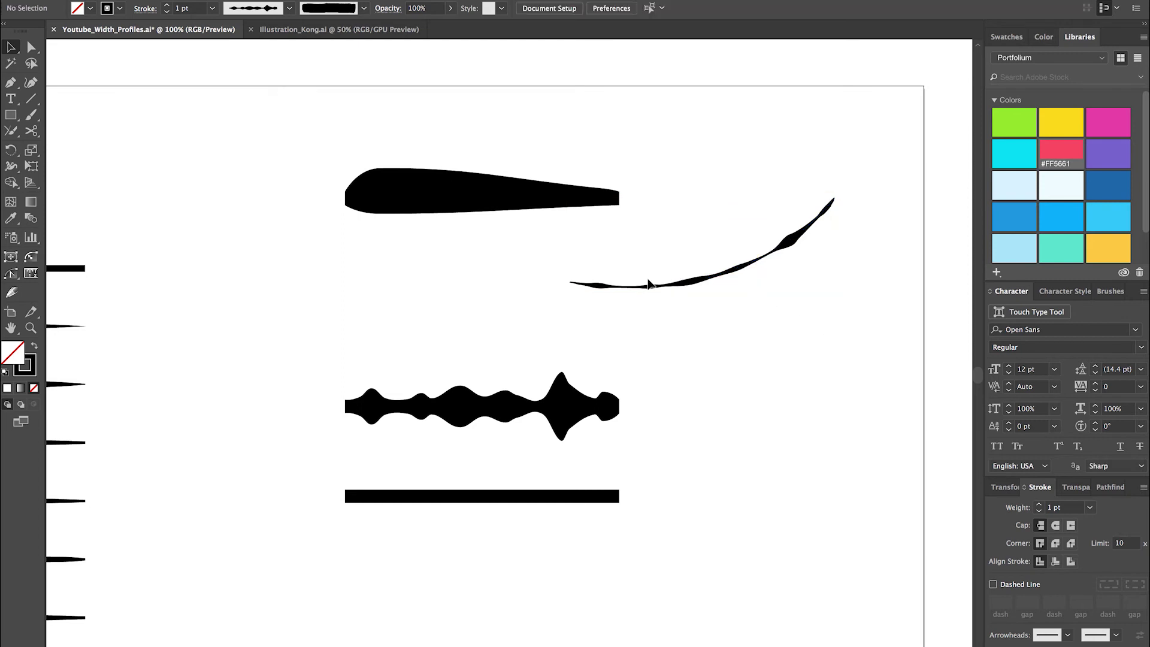
pyautogui.moveTo(697, 210); pyautogui.dragTo(856, 323)
pyautogui.moveTo(788, 249); pyautogui.dragTo(822, 239)
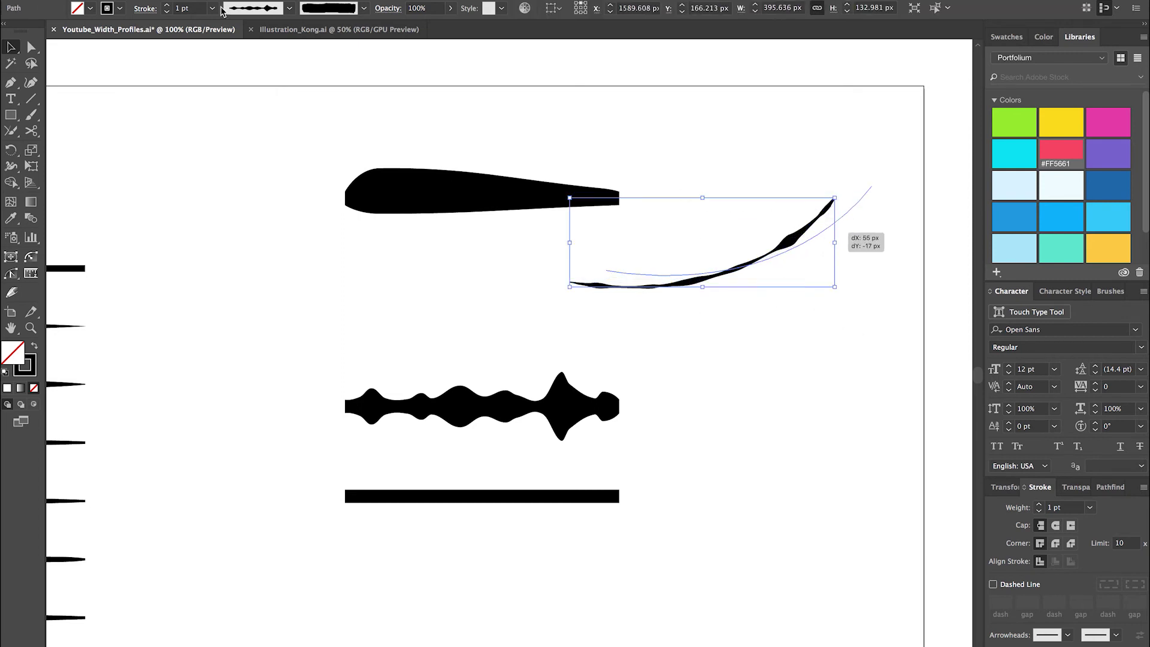
pyautogui.click(166, 5)
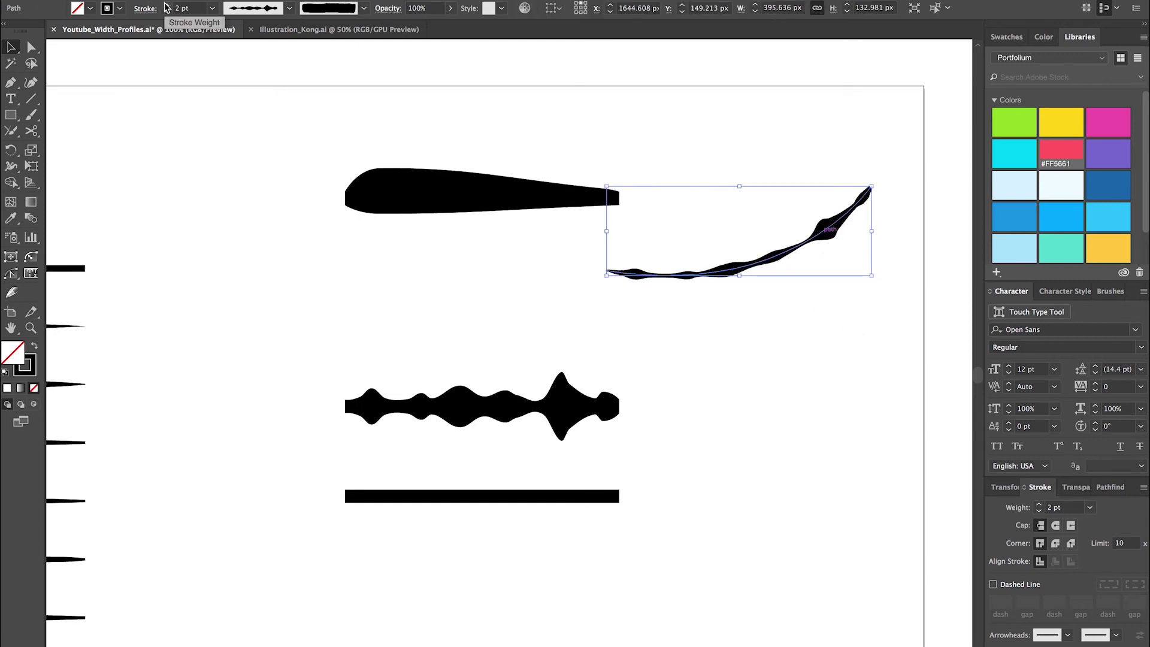
# Try a 3 pt weight on the wavy curve, then reduce it to 1 pt.
pyautogui.click(166, 5)
pyautogui.click(803, 353)
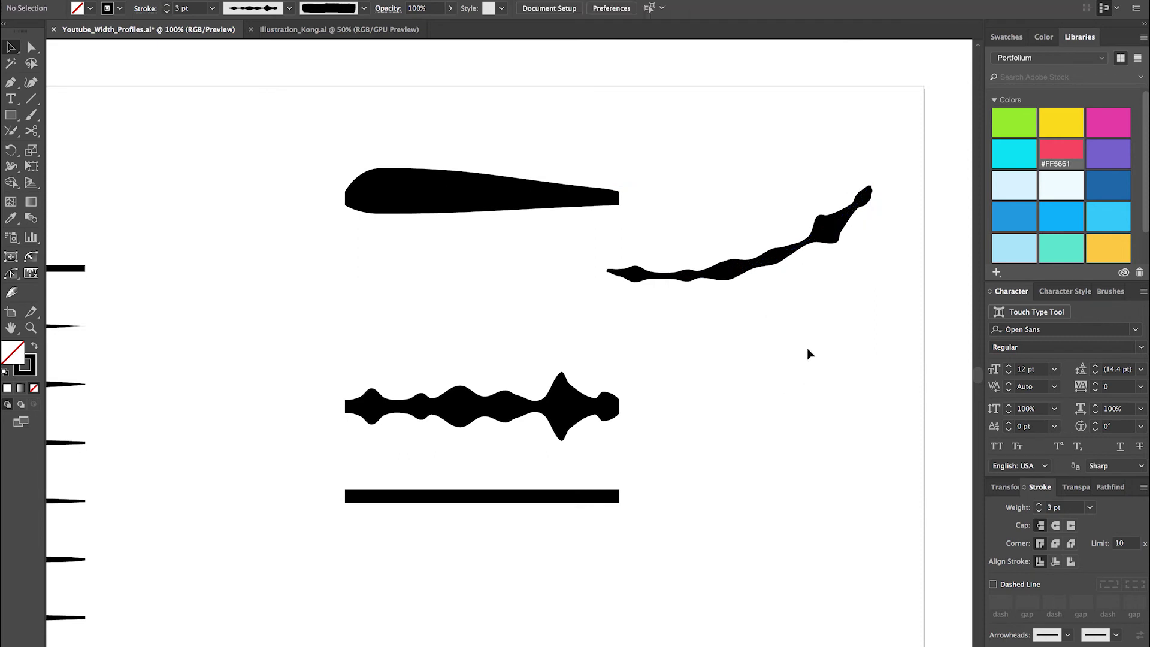
pyautogui.moveTo(671, 247); pyautogui.dragTo(766, 316)
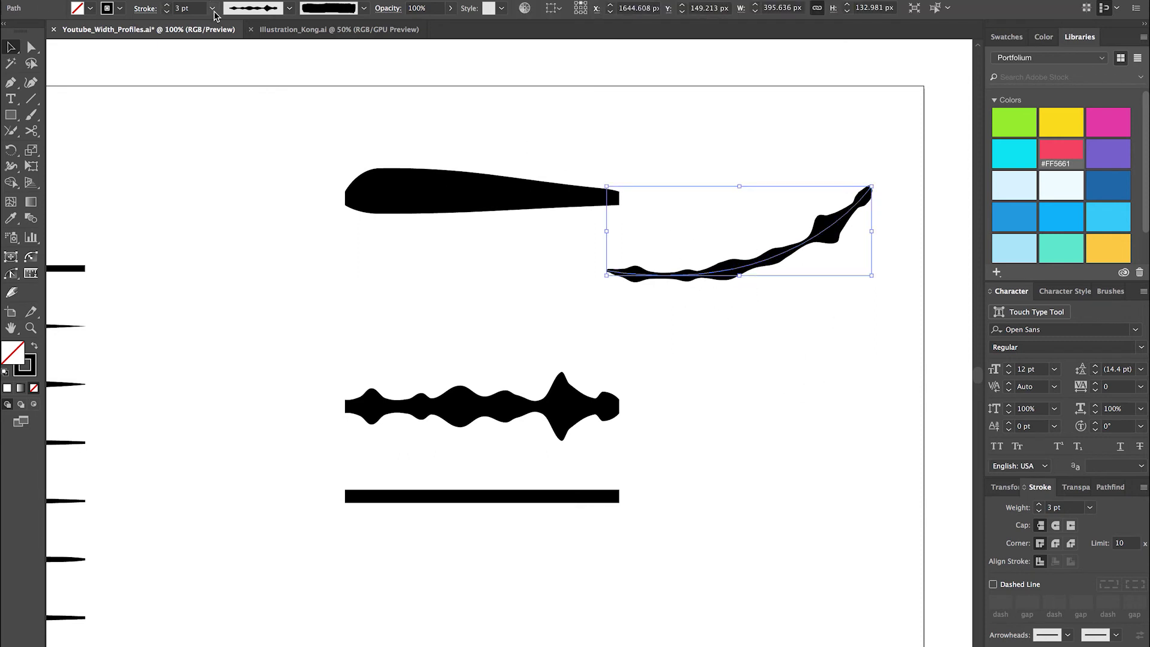
pyautogui.click(167, 11)
pyautogui.click(166, 11)
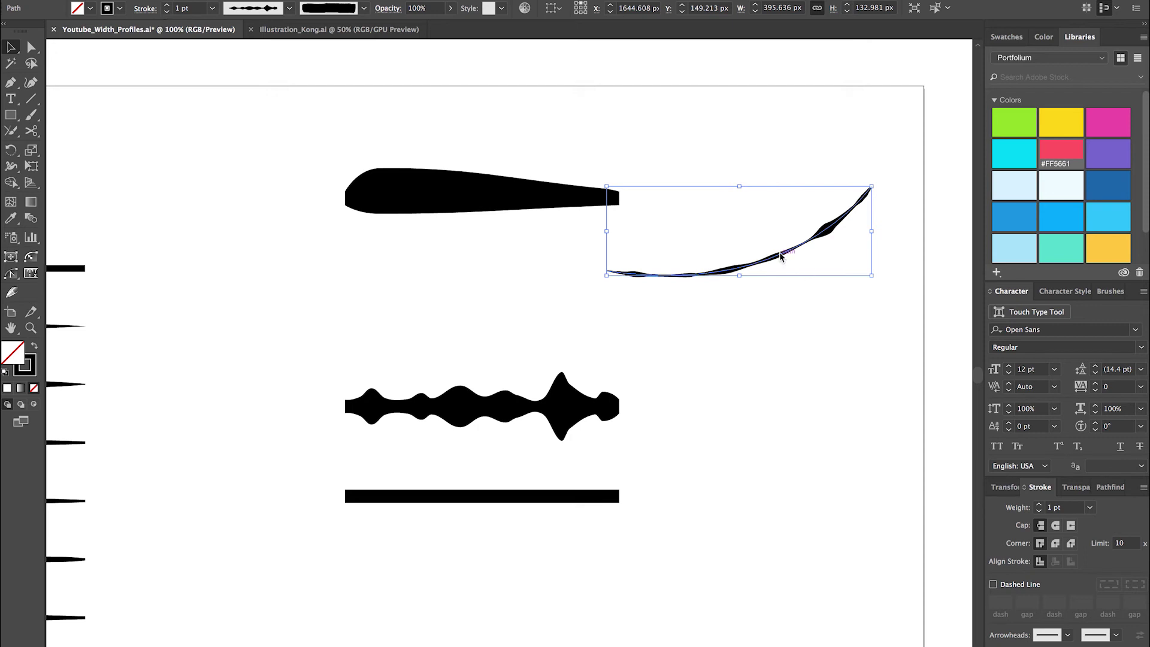
# Duplicate the curve below and to the right, giving the copy a smooth tapered width profile.
pyautogui.moveTo(780, 255); pyautogui.dragTo(811, 318)
pyautogui.press('i')
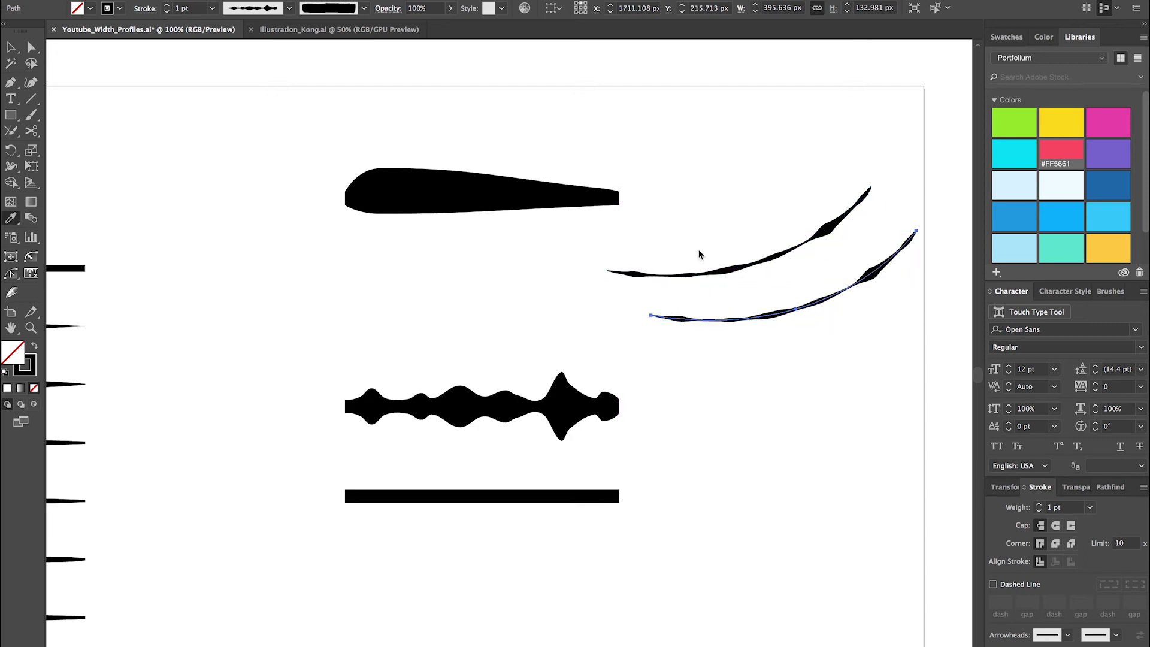
pyautogui.click(595, 200)
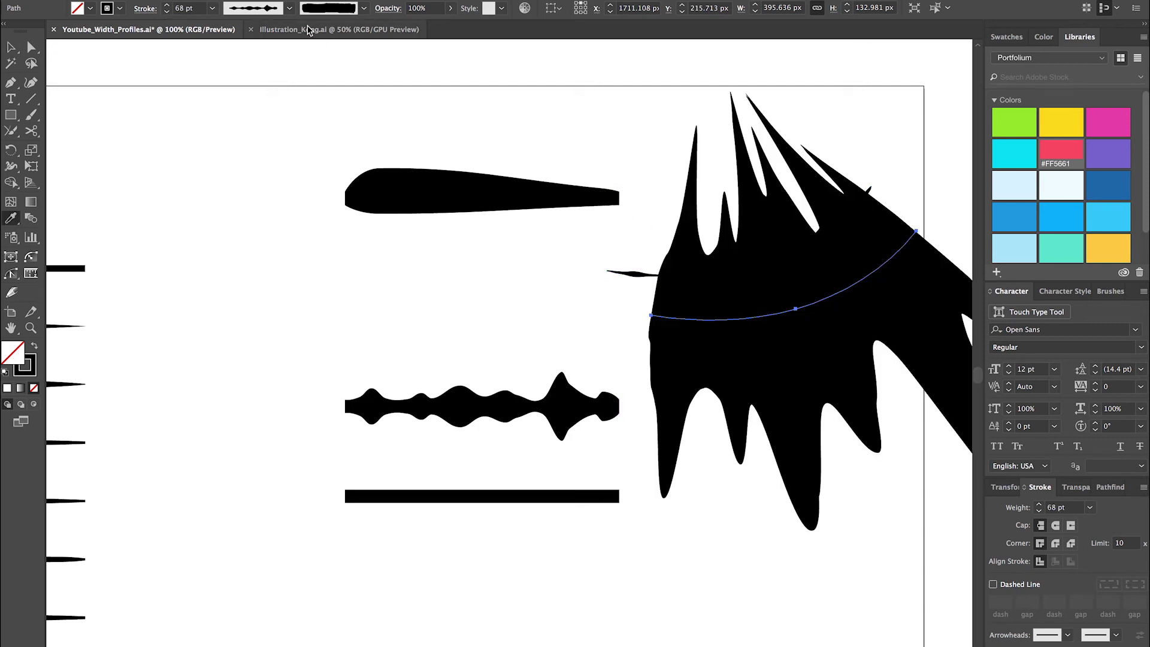
pyautogui.hotkey('ctrl', 'z')
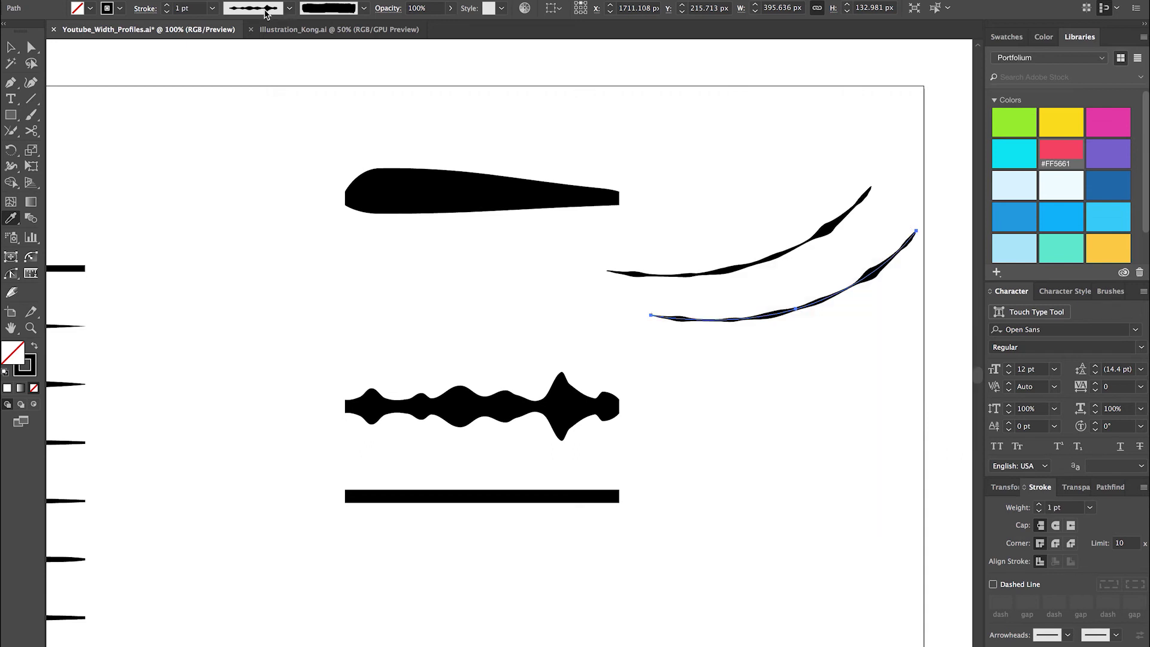
pyautogui.click(290, 8)
pyautogui.click(247, 126)
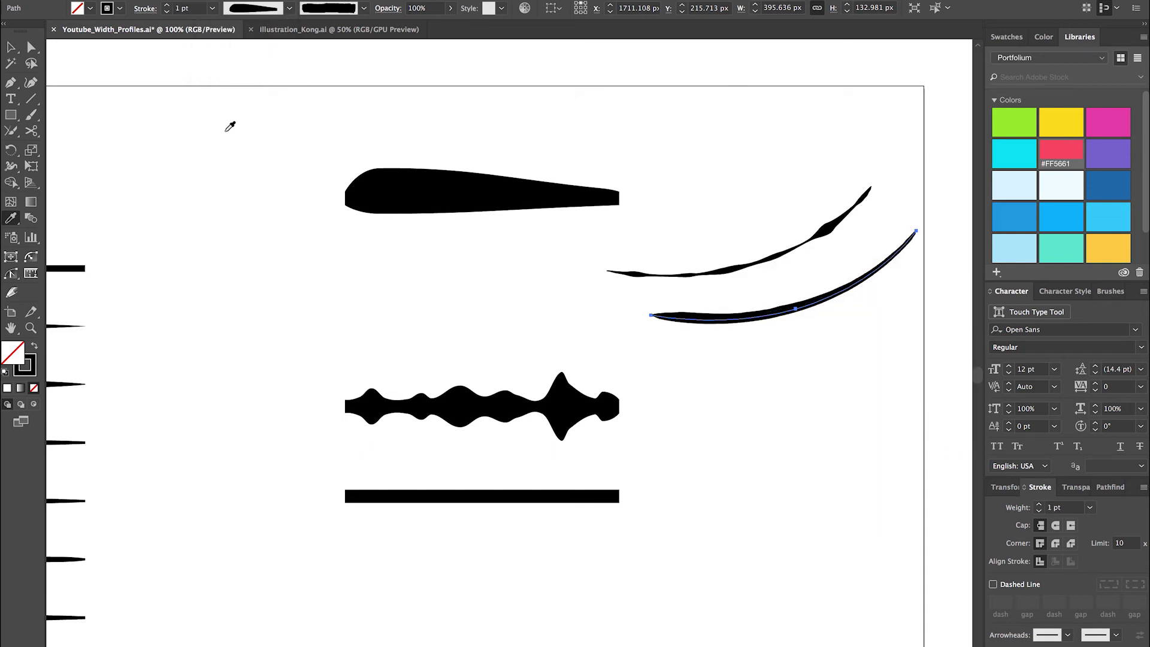
pyautogui.click(10, 46)
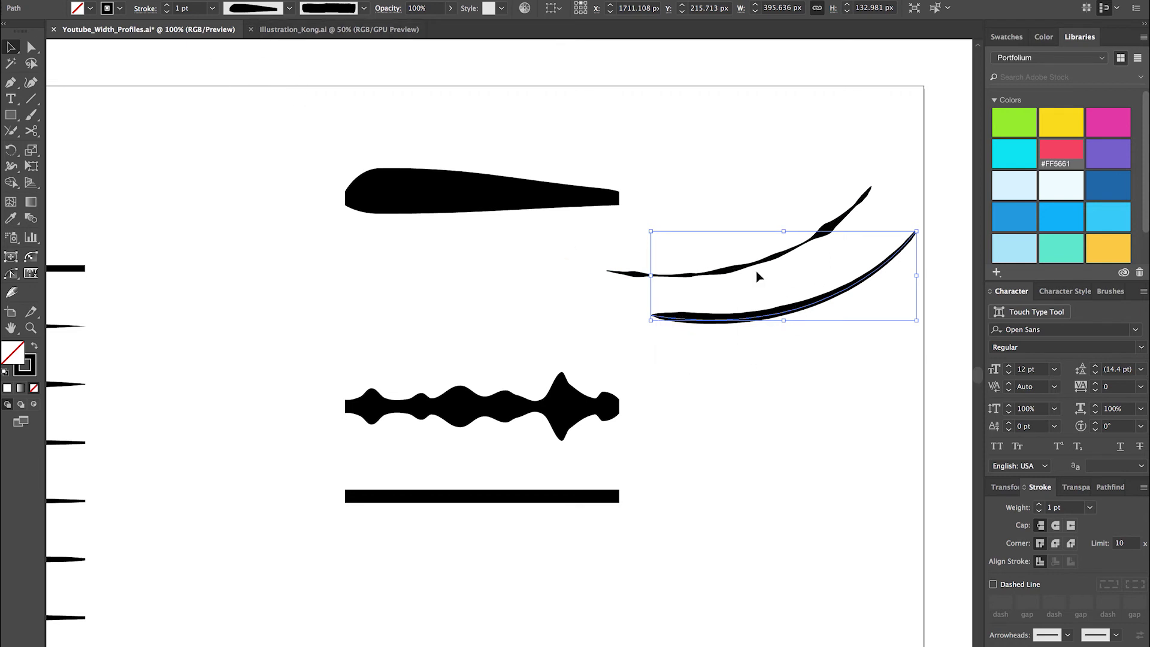
# Duplicate the upper wavy curve to the artboard's top right and make it 2 pt.
pyautogui.click(713, 385)
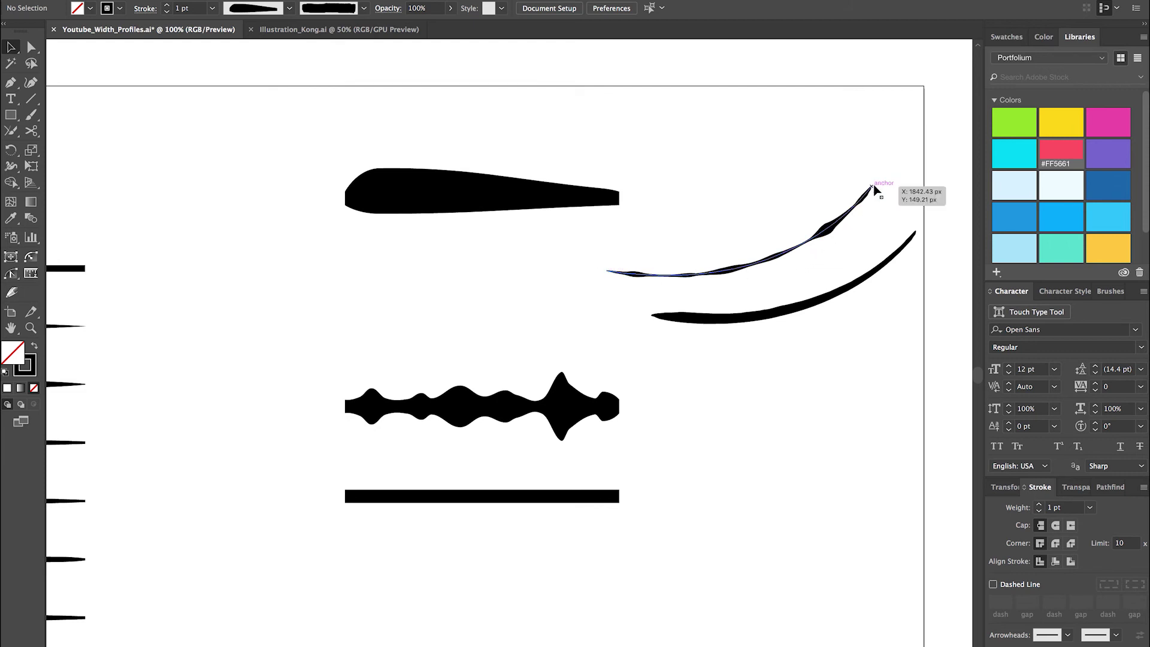
pyautogui.click(736, 274)
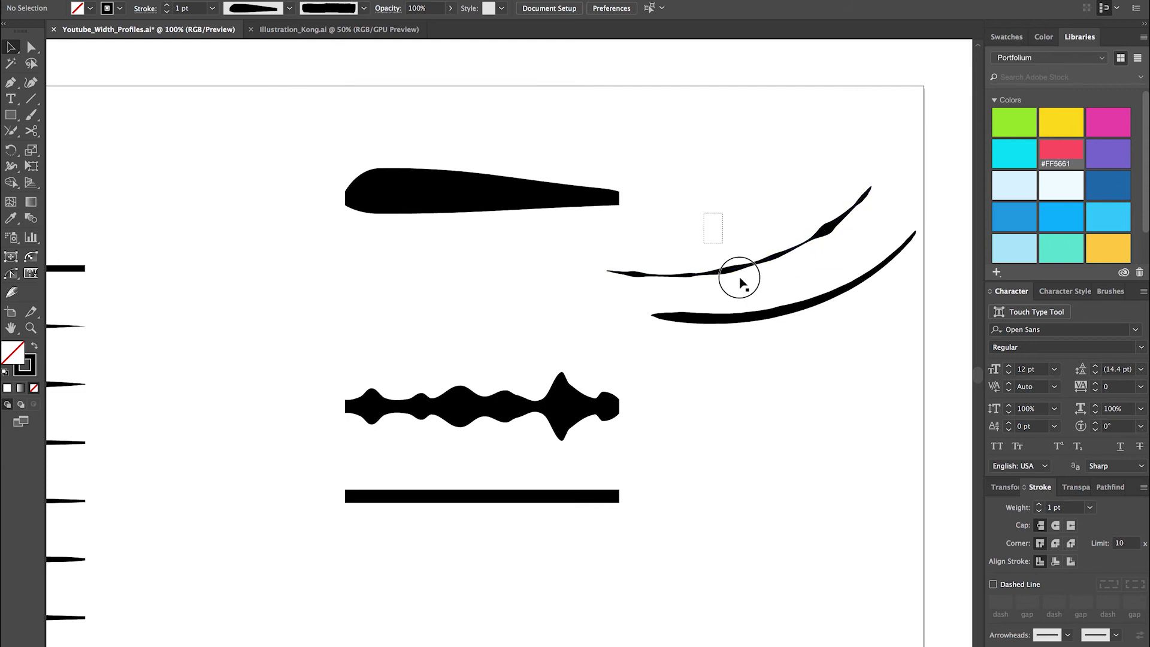
pyautogui.click(785, 364)
pyautogui.click(780, 192)
pyautogui.moveTo(742, 268); pyautogui.dragTo(778, 172)
pyautogui.click(170, 6)
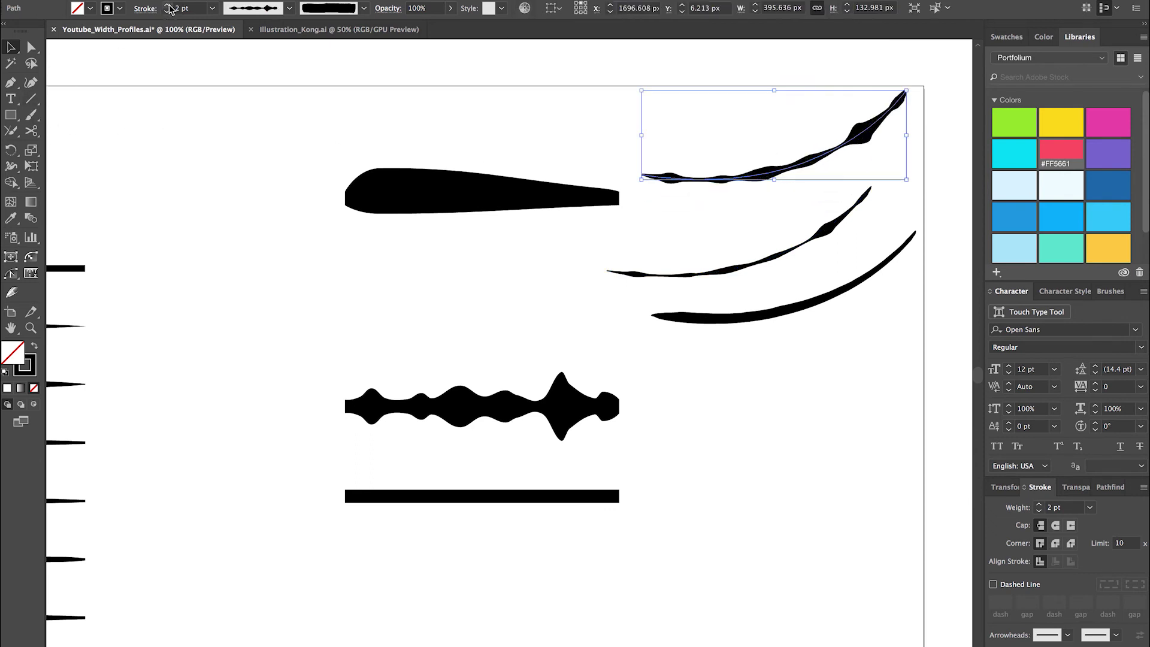
pyautogui.click(637, 249)
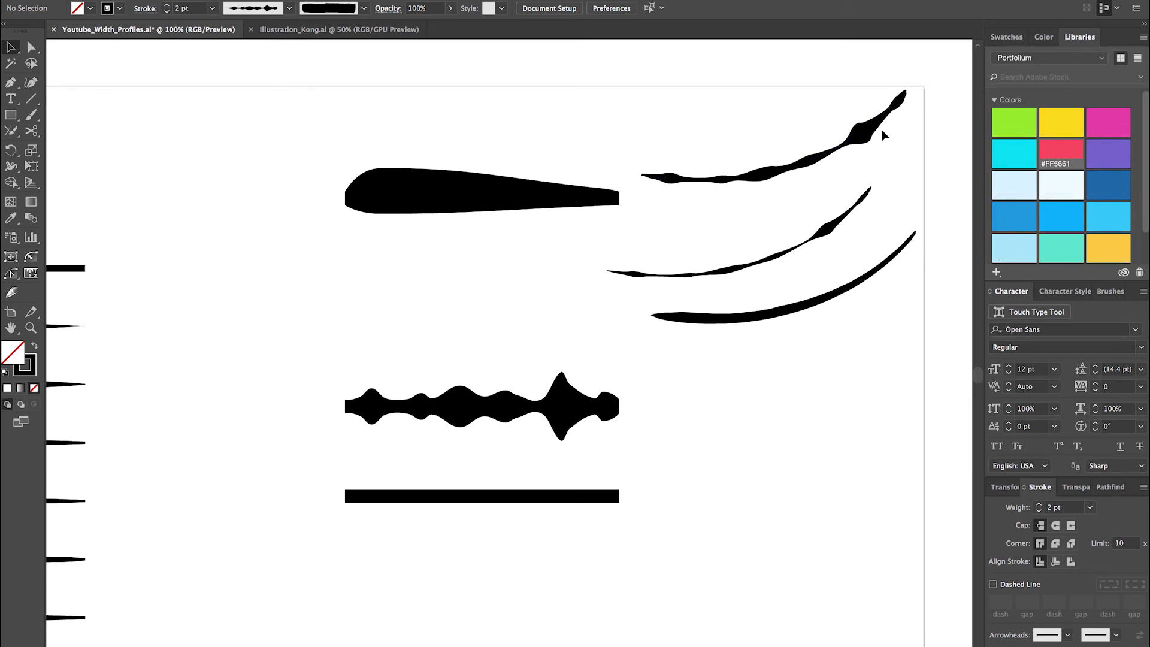
# Drop a copy of the bottom bar further down the page.
pyautogui.scroll(-2, 783, 209)
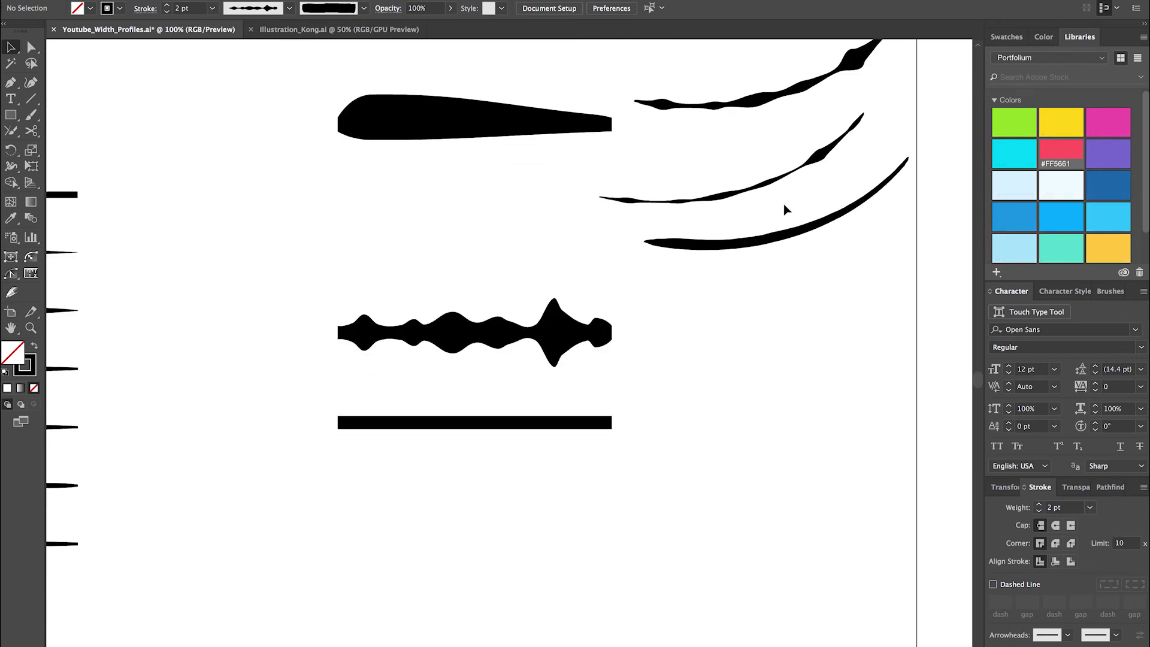
pyautogui.hscroll(1, 783, 209)
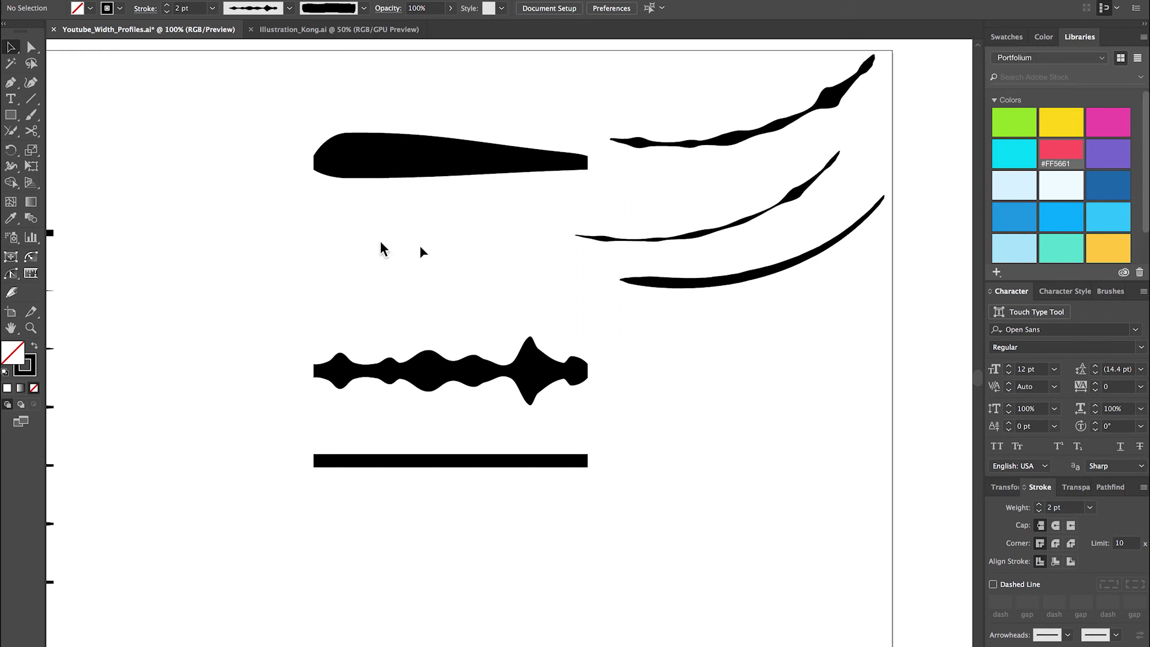
pyautogui.moveTo(533, 469); pyautogui.dragTo(549, 542)
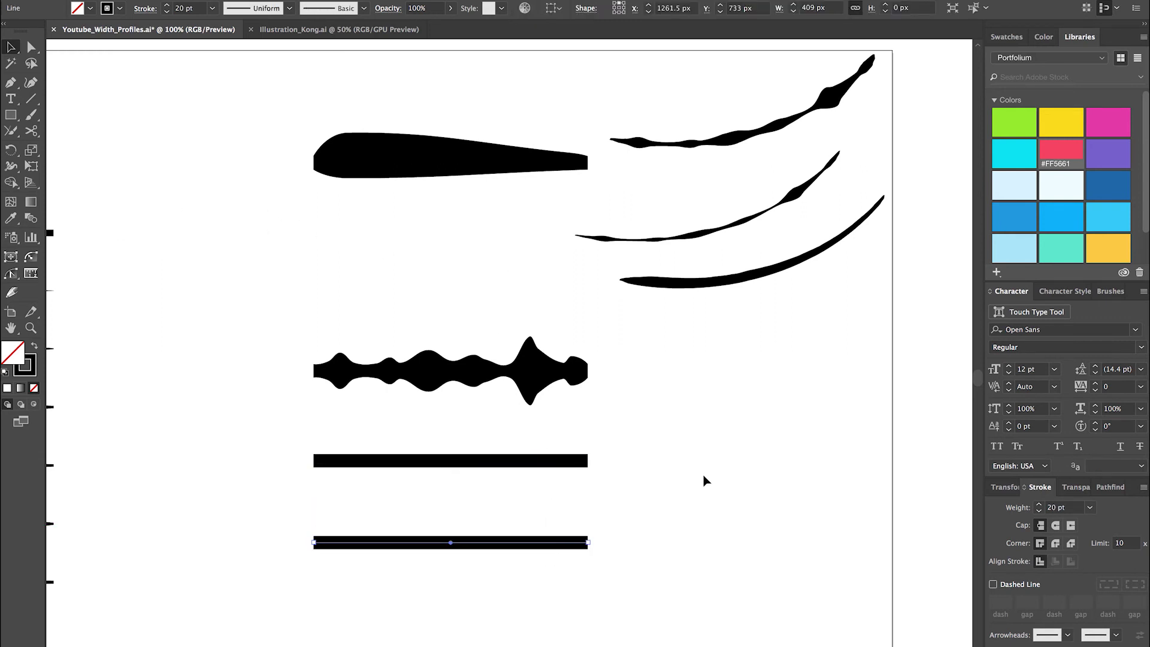
# Switch to the Width tool (Shift+W) to shape even bumps along the bar copy.
pyautogui.hotkey('shift', 'w')
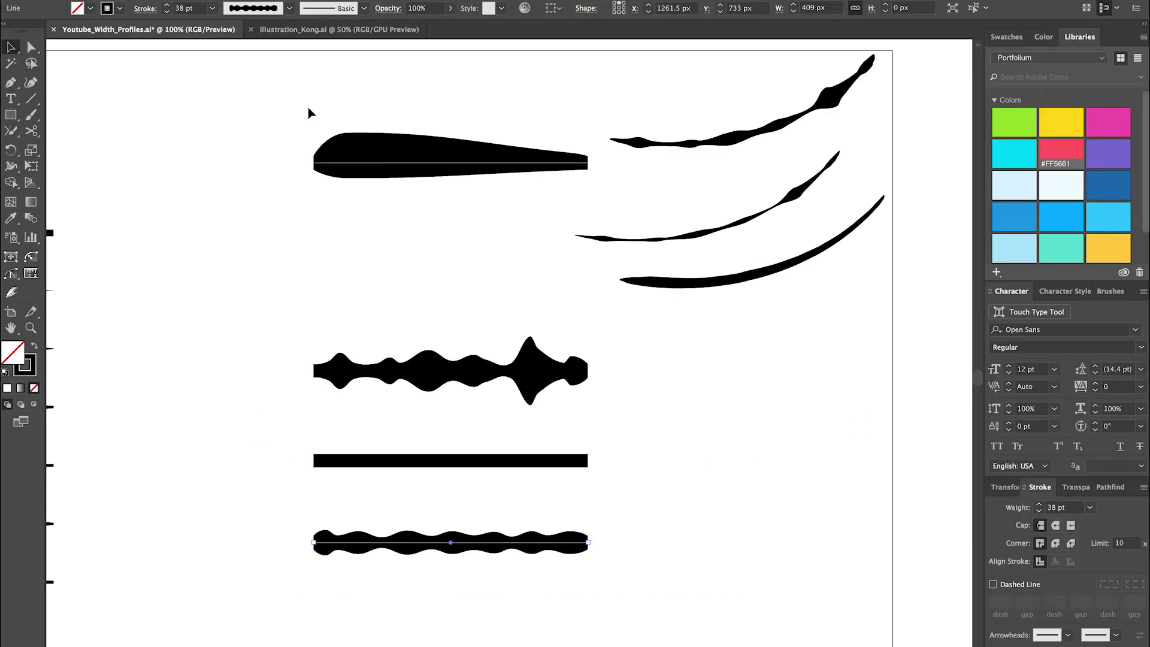
# Save the bumpy width shape as a new width profile named Youtube_4.
pyautogui.click(282, 9)
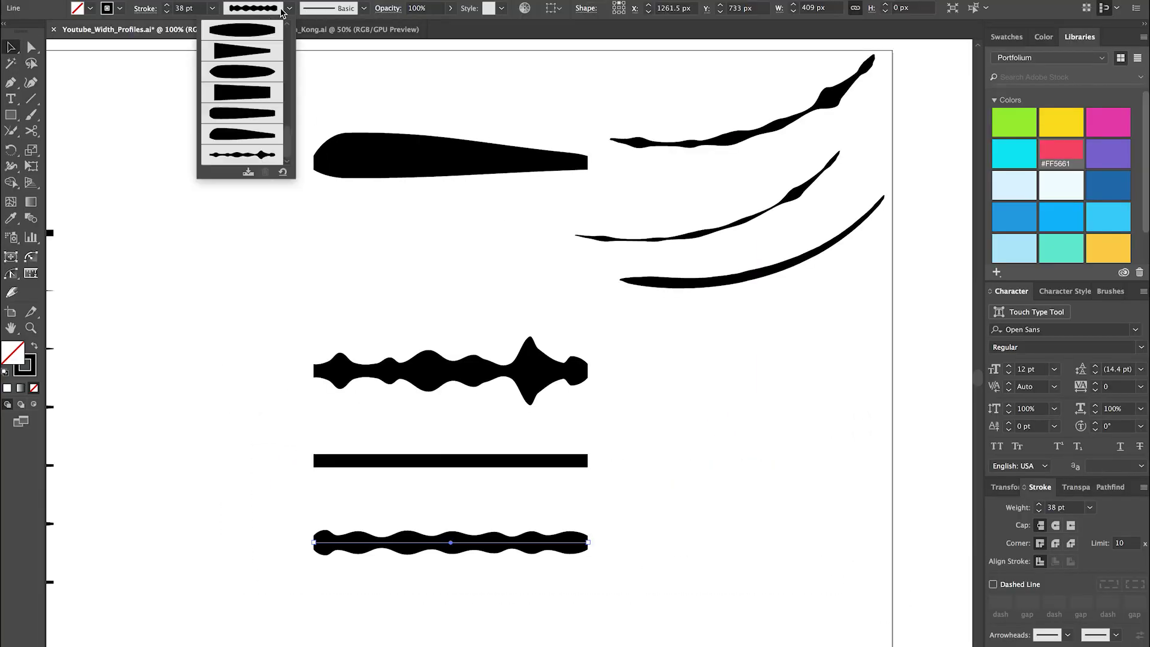
pyautogui.click(249, 173)
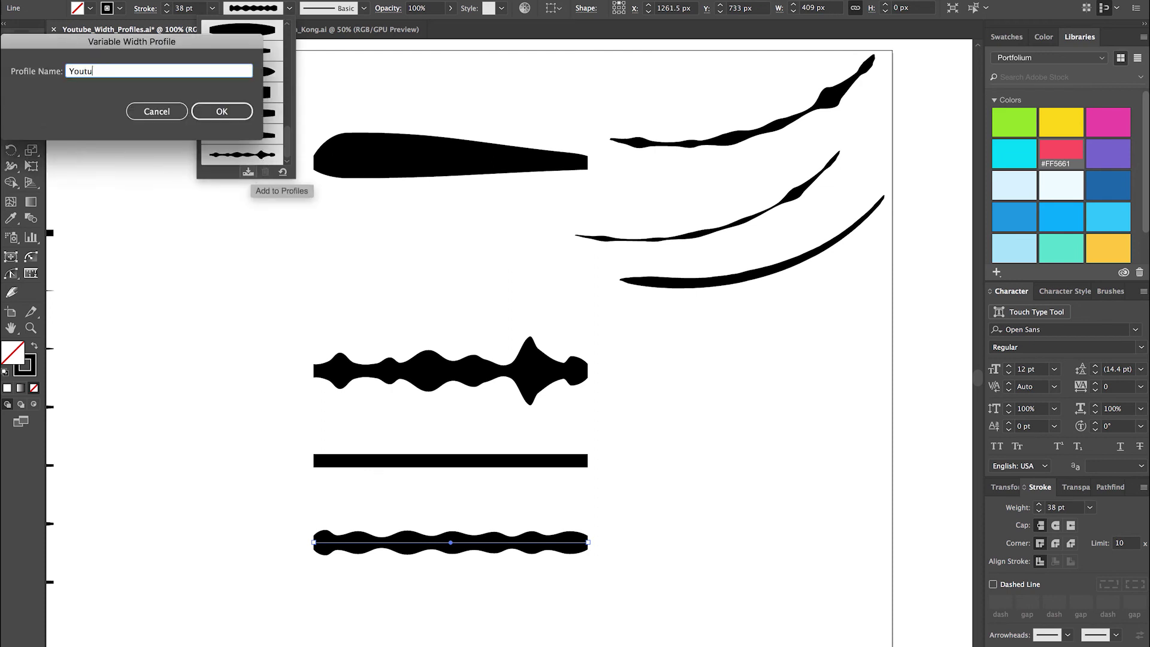
pyautogui.write('Youtube_4')
pyautogui.press('Return')
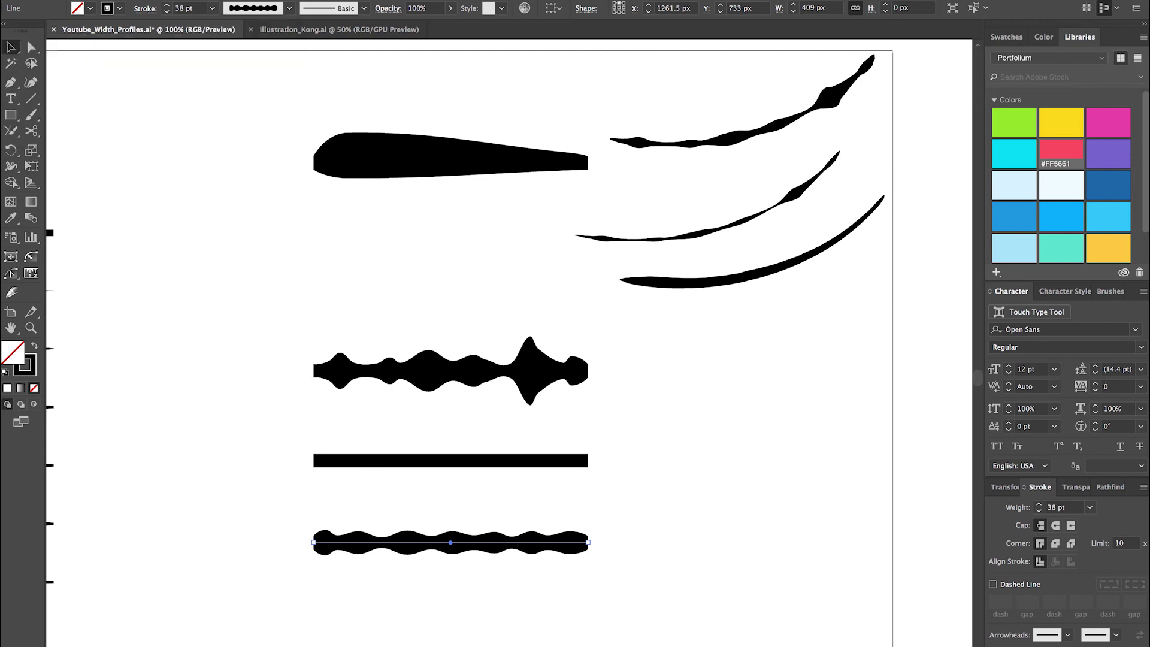
# Duplicate the lower curve below itself and apply the Youtube_4 profile to the copy.
pyautogui.click(662, 342)
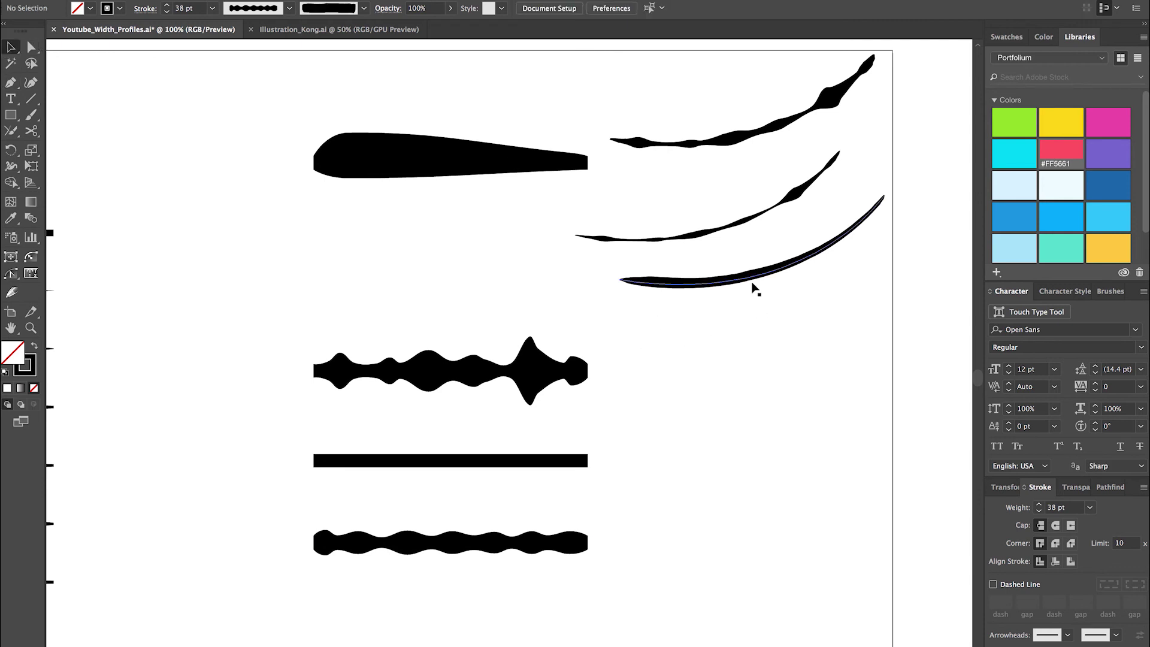
pyautogui.moveTo(771, 327); pyautogui.dragTo(762, 351)
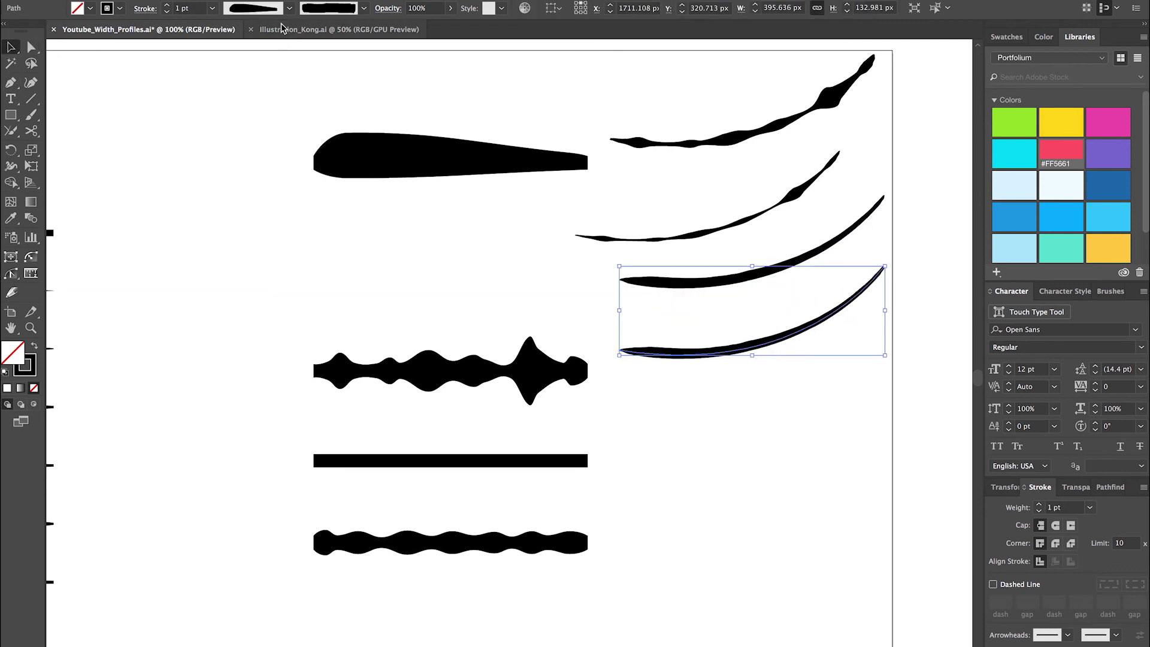
pyautogui.click(289, 8)
pyautogui.click(251, 156)
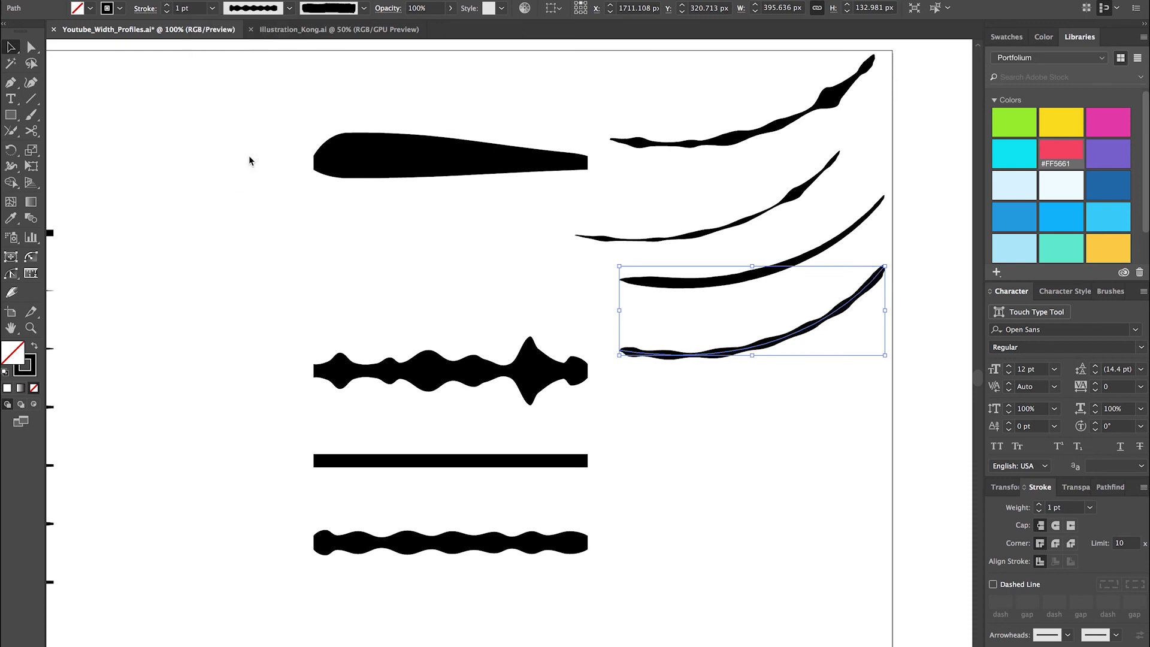
pyautogui.click(555, 273)
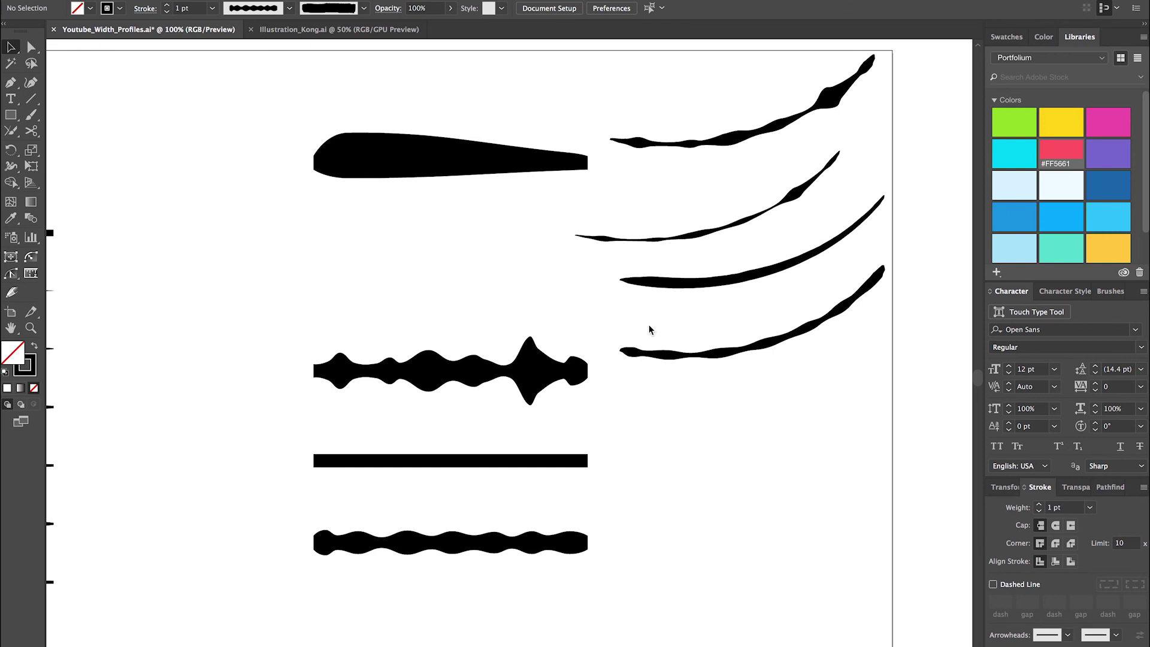
# Shift the curves up and right so all four sit evenly spaced.
pyautogui.click(657, 351)
pyautogui.click(828, 394)
pyautogui.moveTo(789, 222); pyautogui.dragTo(836, 182)
pyautogui.moveTo(771, 263); pyautogui.dragTo(778, 237)
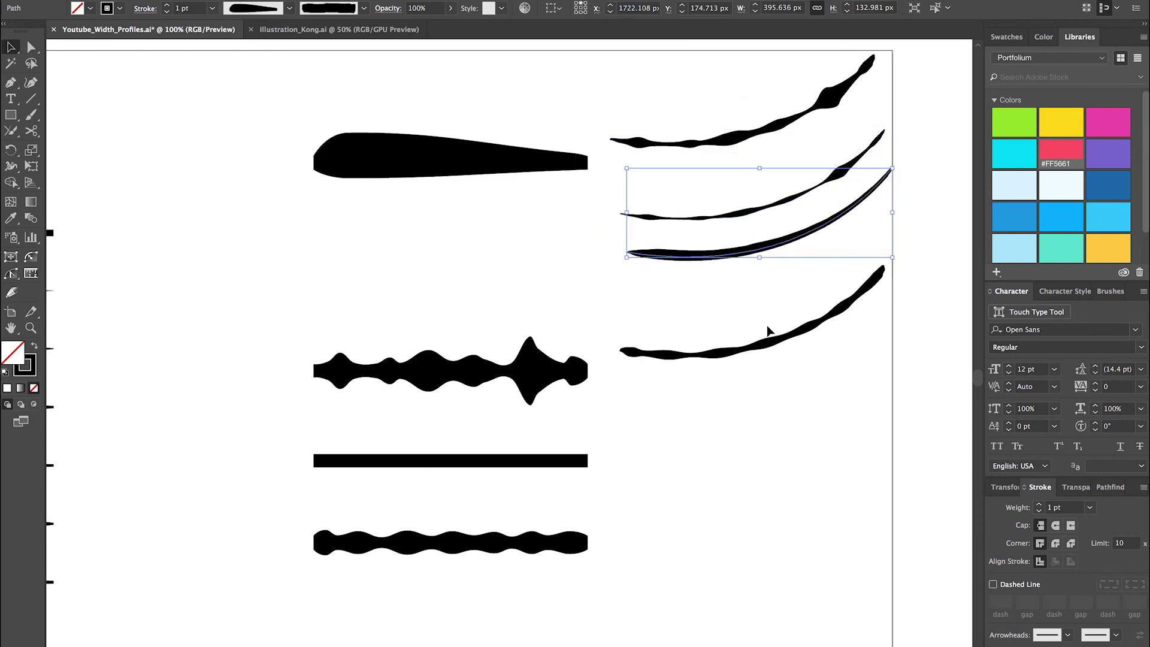
pyautogui.moveTo(776, 338); pyautogui.dragTo(790, 300)
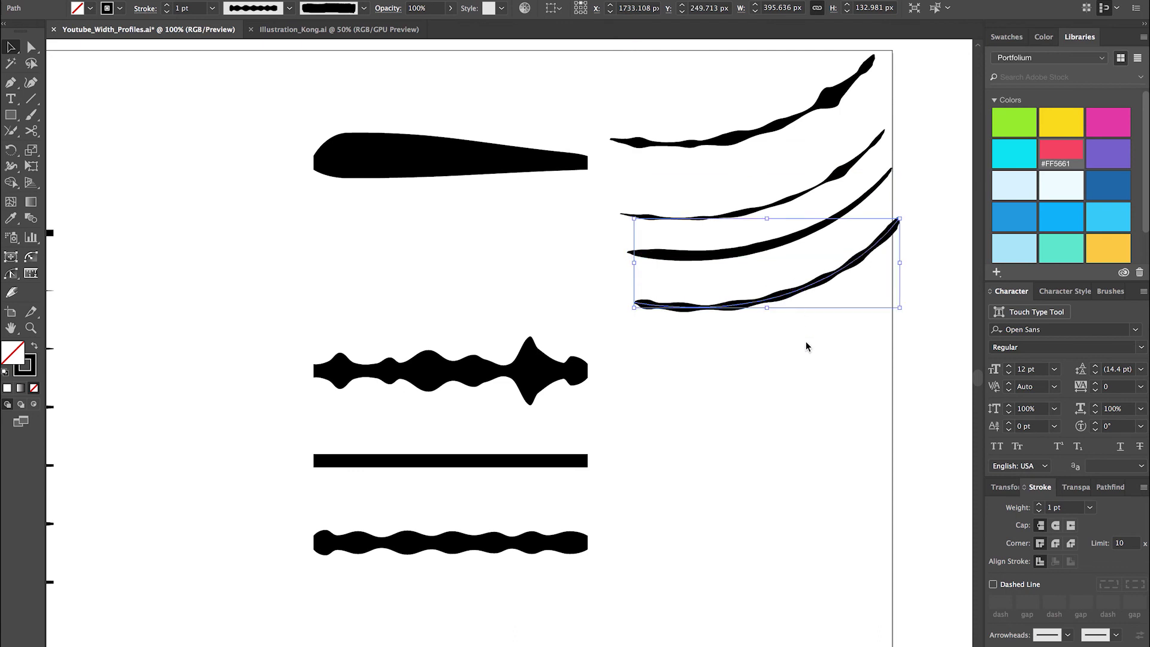
pyautogui.click(804, 350)
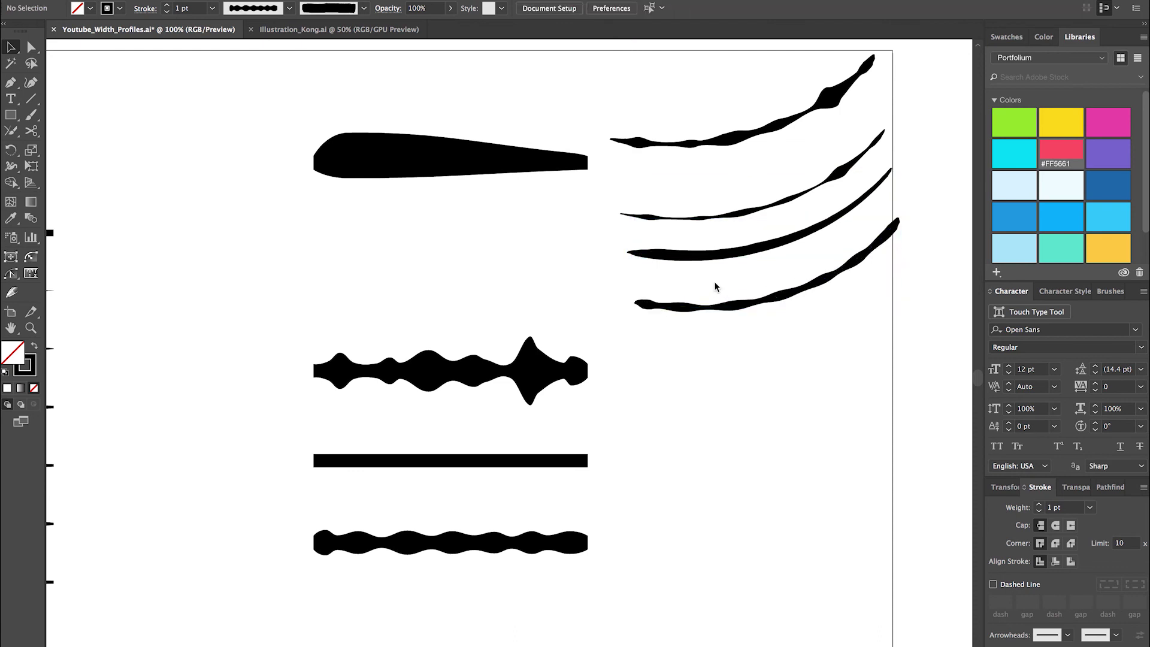
pyautogui.moveTo(762, 342); pyautogui.dragTo(762, 344)
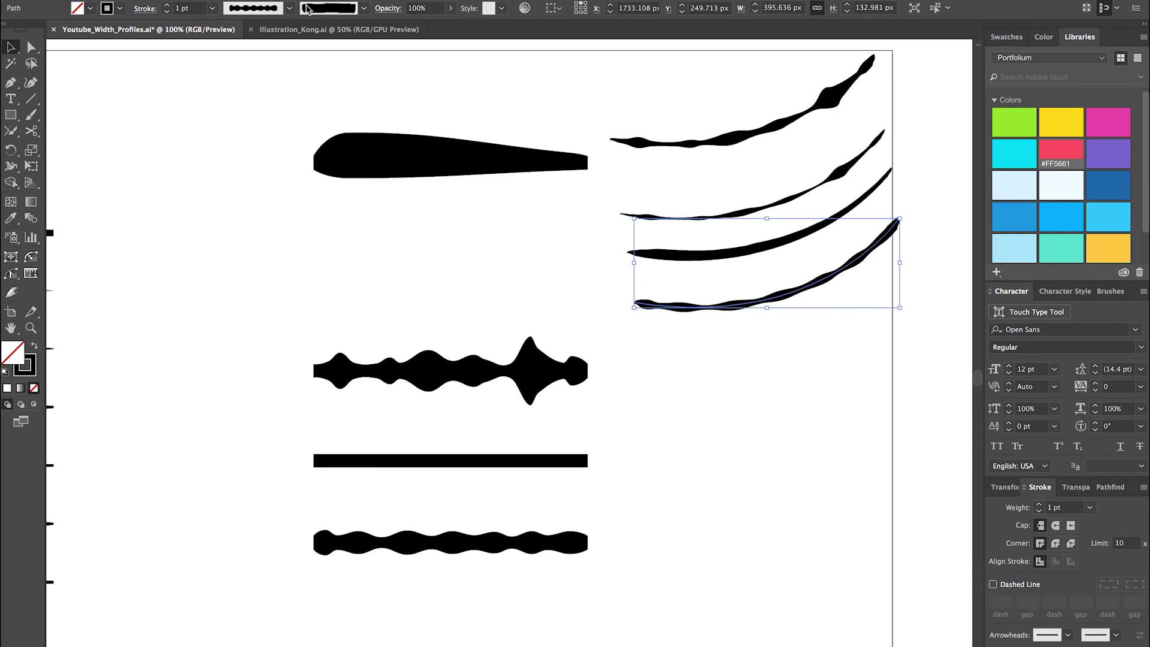
pyautogui.click(325, 11)
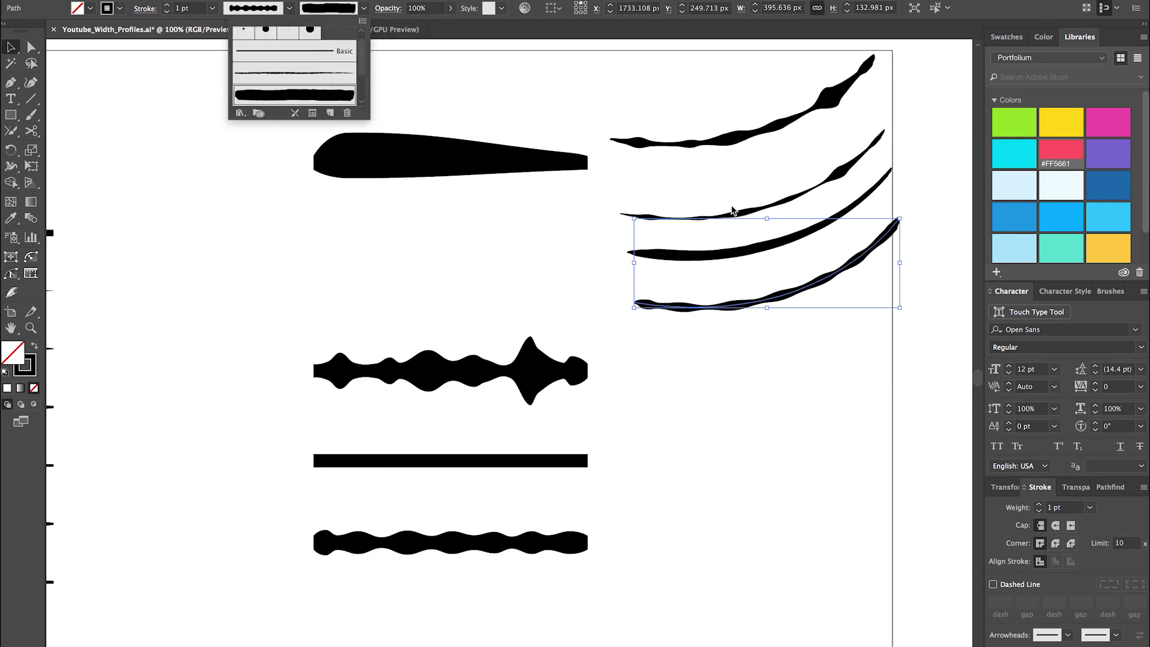
pyautogui.click(562, 80)
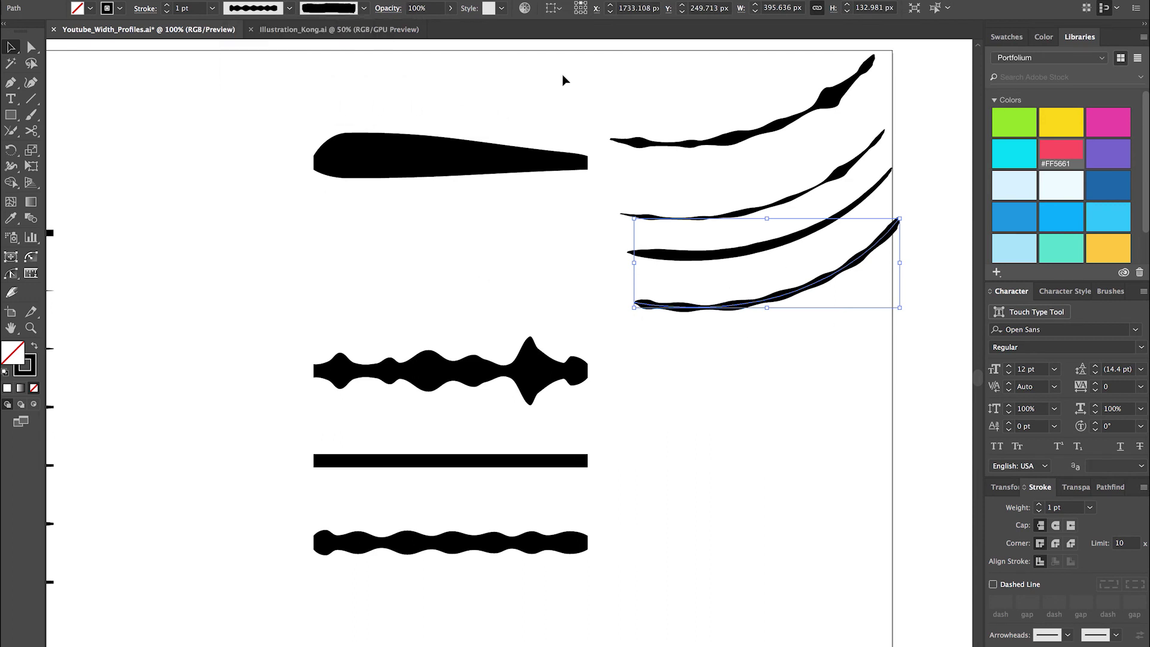
pyautogui.click(875, 338)
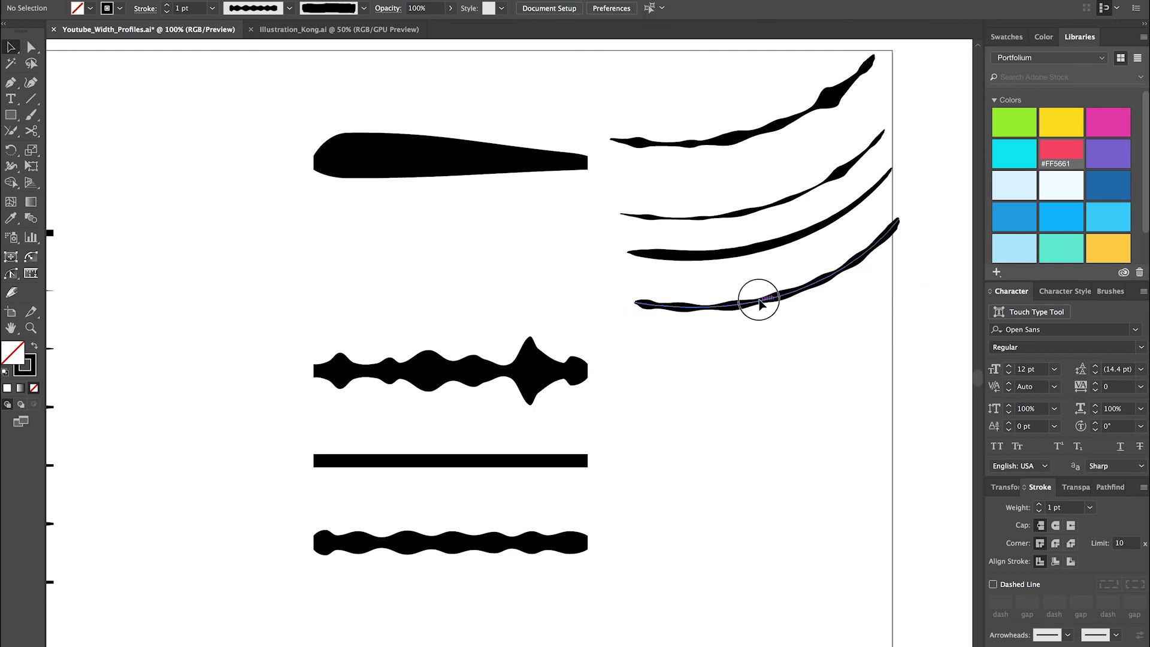
pyautogui.moveTo(759, 303); pyautogui.dragTo(759, 376)
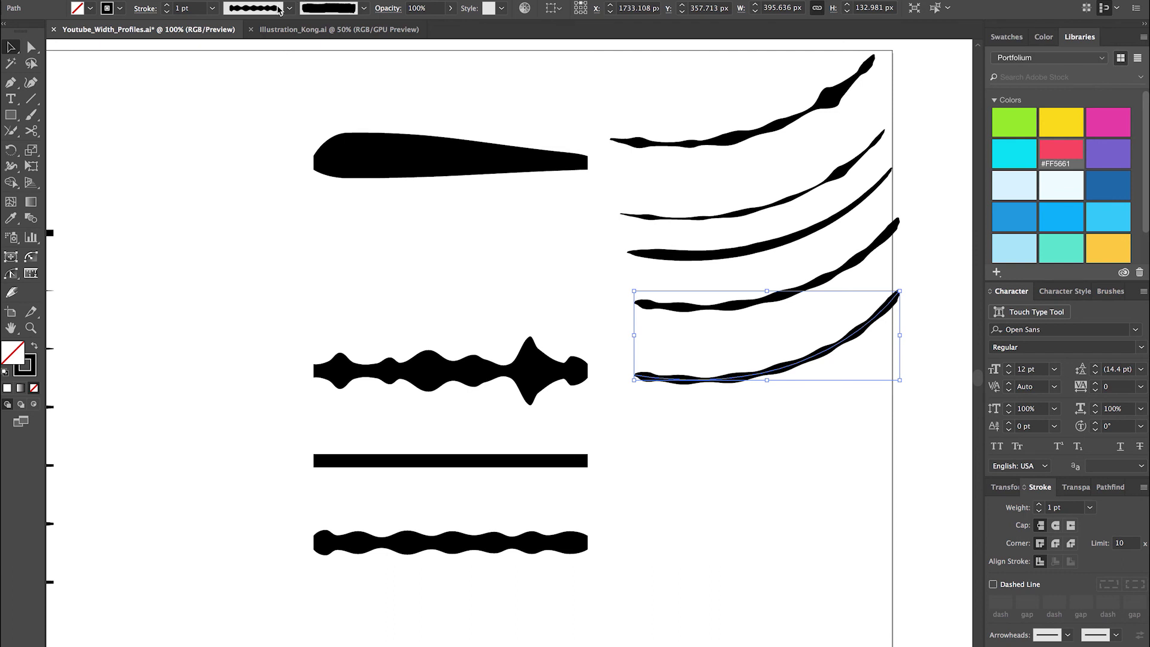
pyautogui.click(363, 8)
pyautogui.click(294, 51)
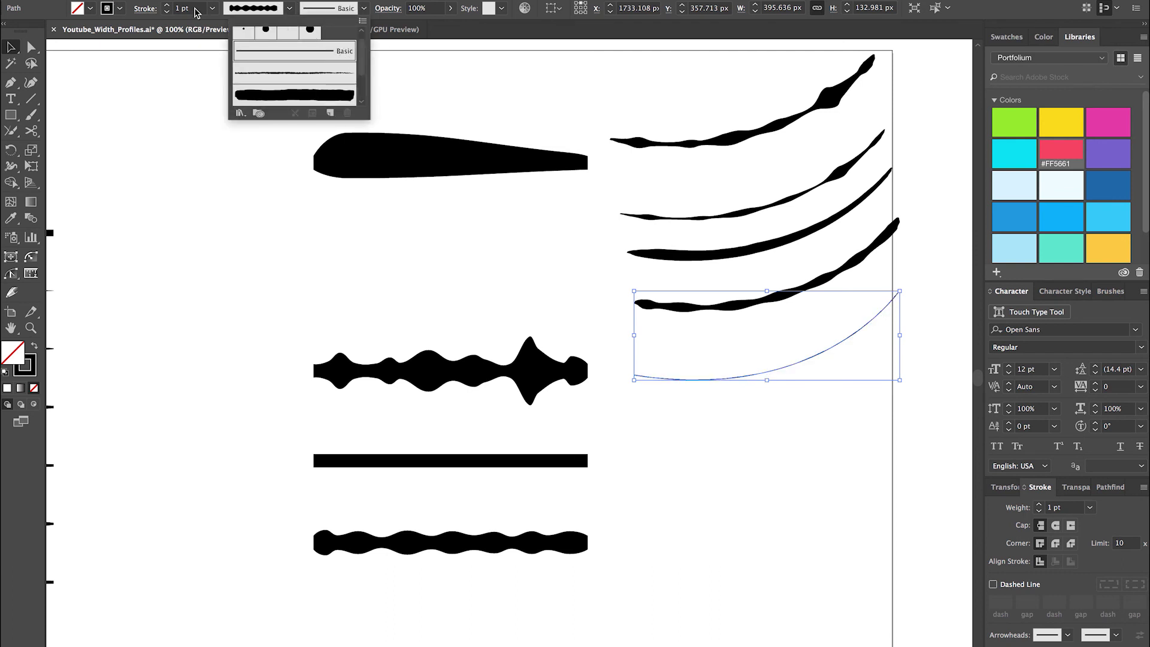
pyautogui.click(168, 5)
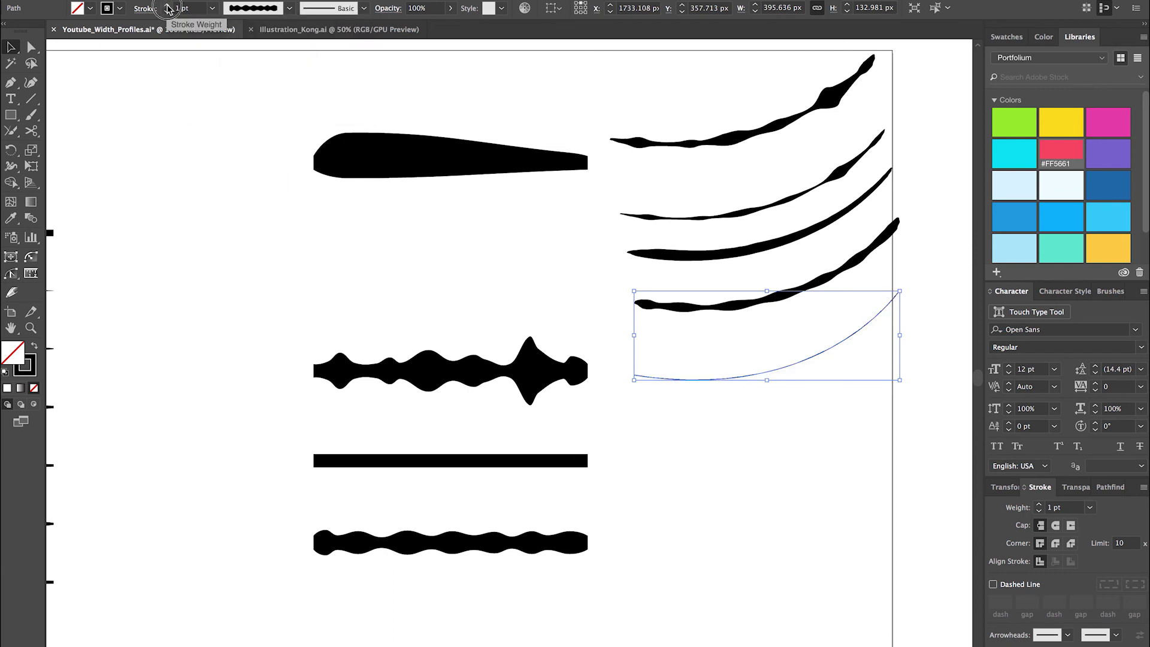
pyautogui.click(167, 5)
pyautogui.click(168, 6)
pyautogui.click(511, 250)
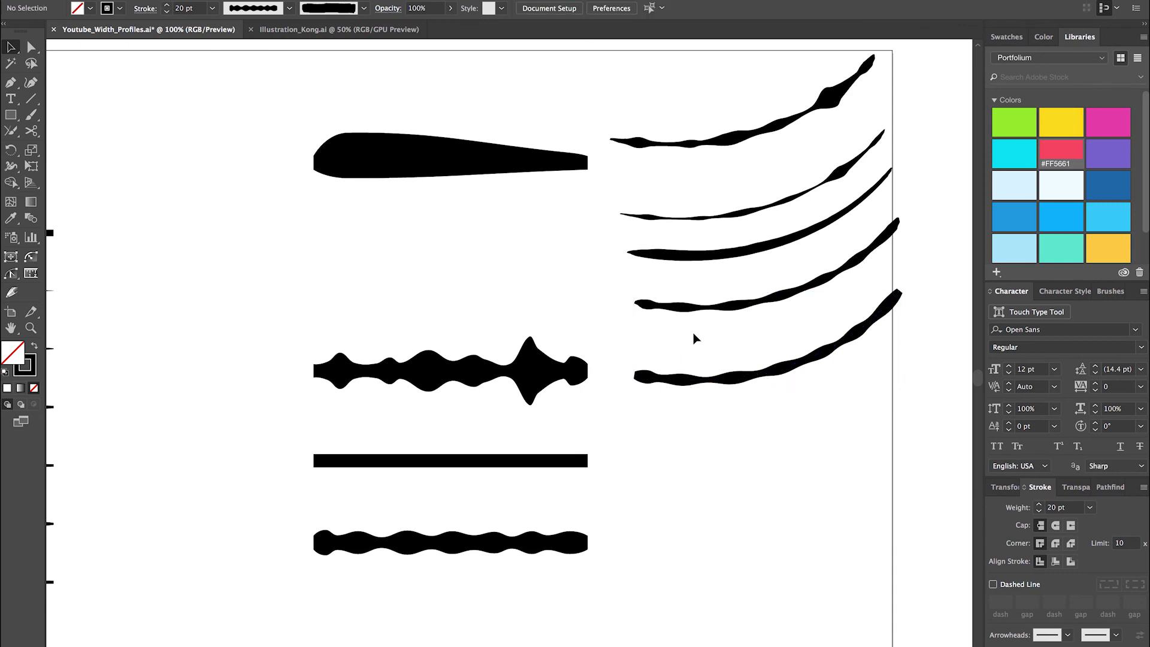
pyautogui.moveTo(695, 339); pyautogui.dragTo(837, 440)
pyautogui.press('Delete')
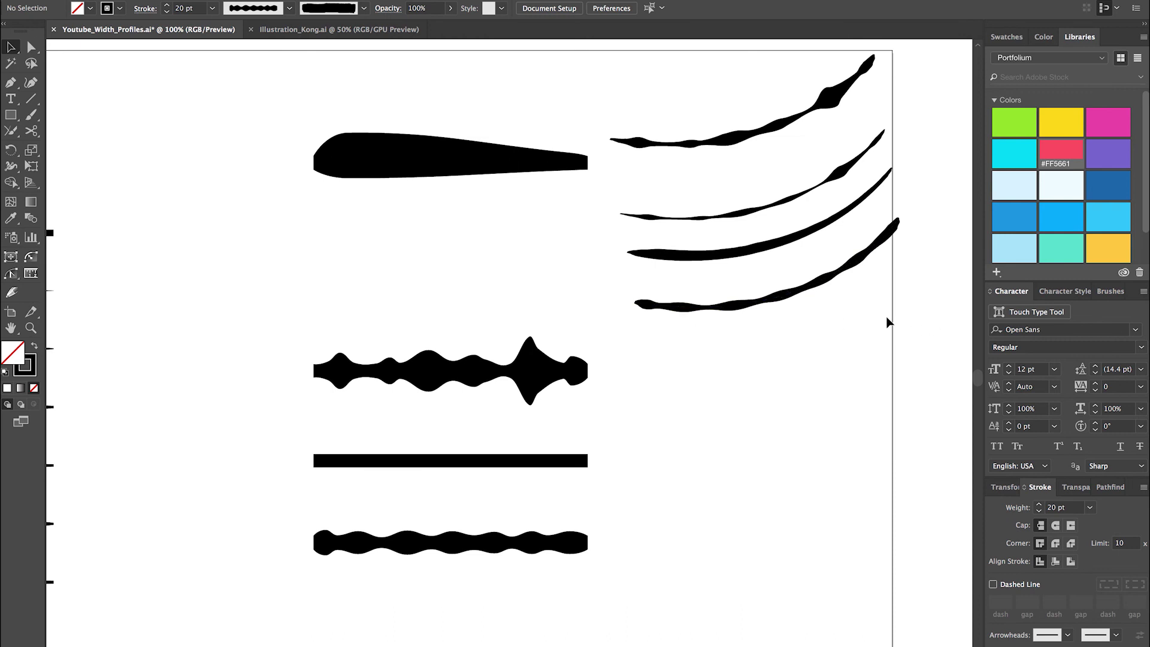
pyautogui.moveTo(713, 96); pyautogui.dragTo(773, 336)
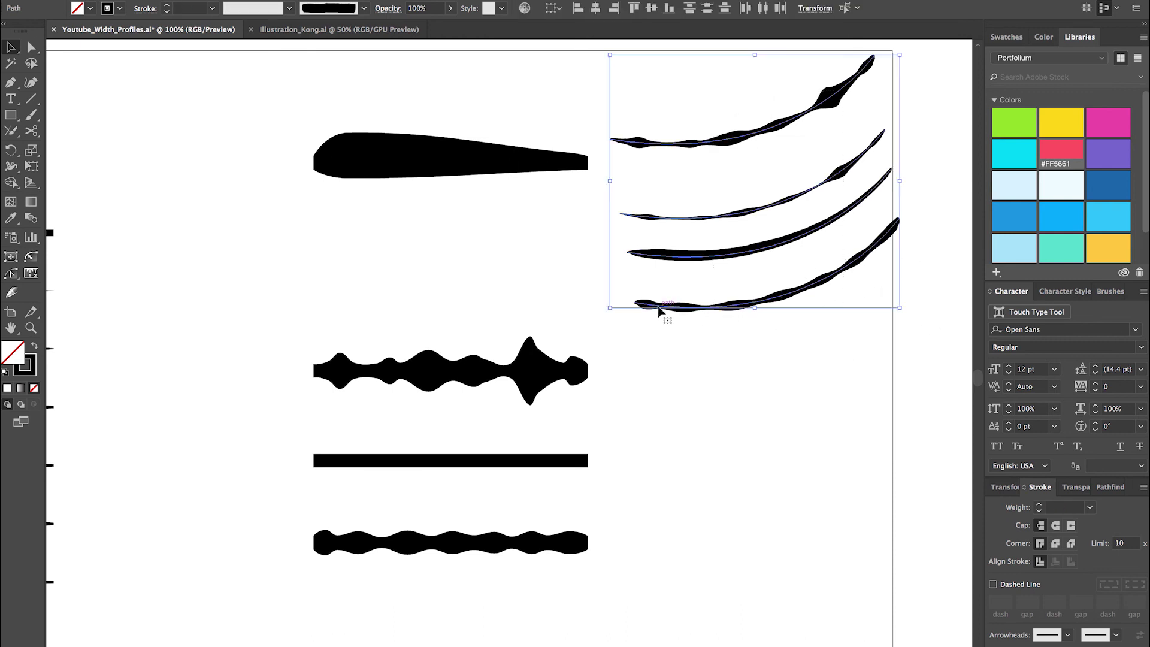
# Drag the four wavy curves right past the artboard edge, then reselect them.
pyautogui.moveTo(662, 311); pyautogui.dragTo(774, 431)
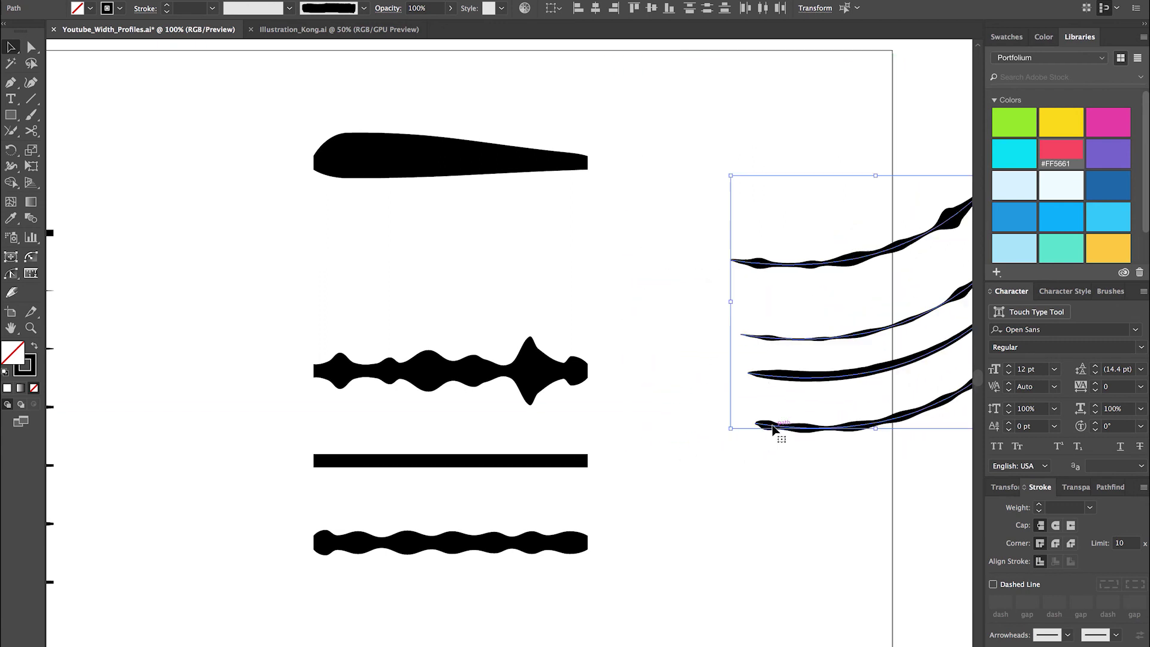
pyautogui.click(643, 272)
pyautogui.hscroll(-10, 642, 272)
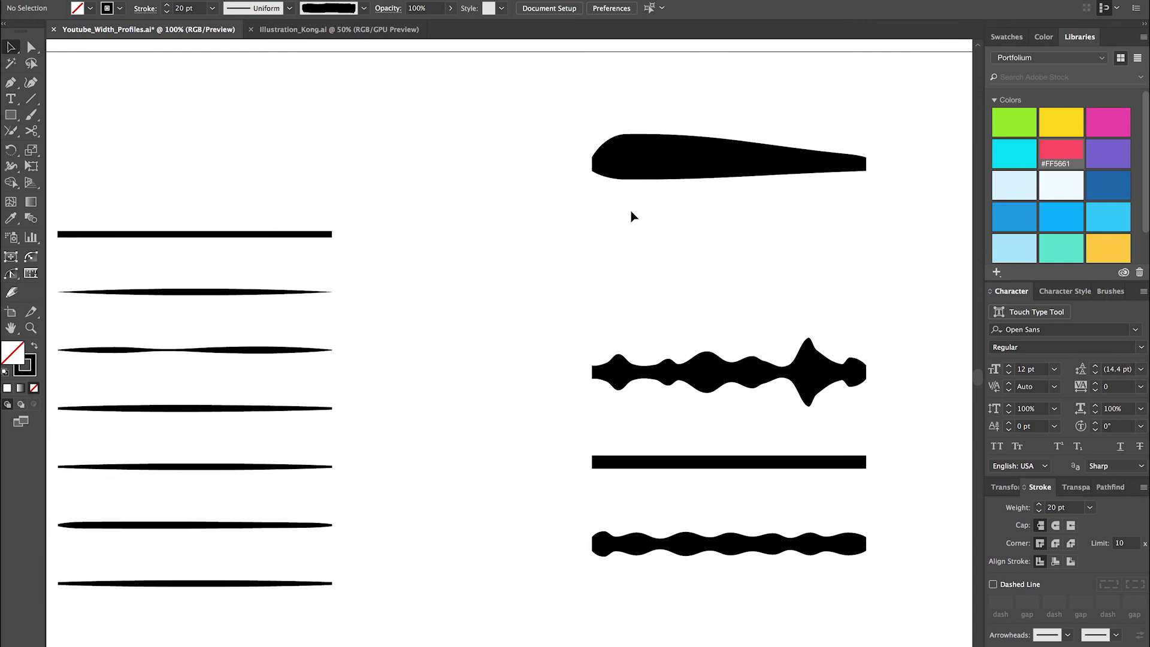
pyautogui.hscroll(6, 577, 287)
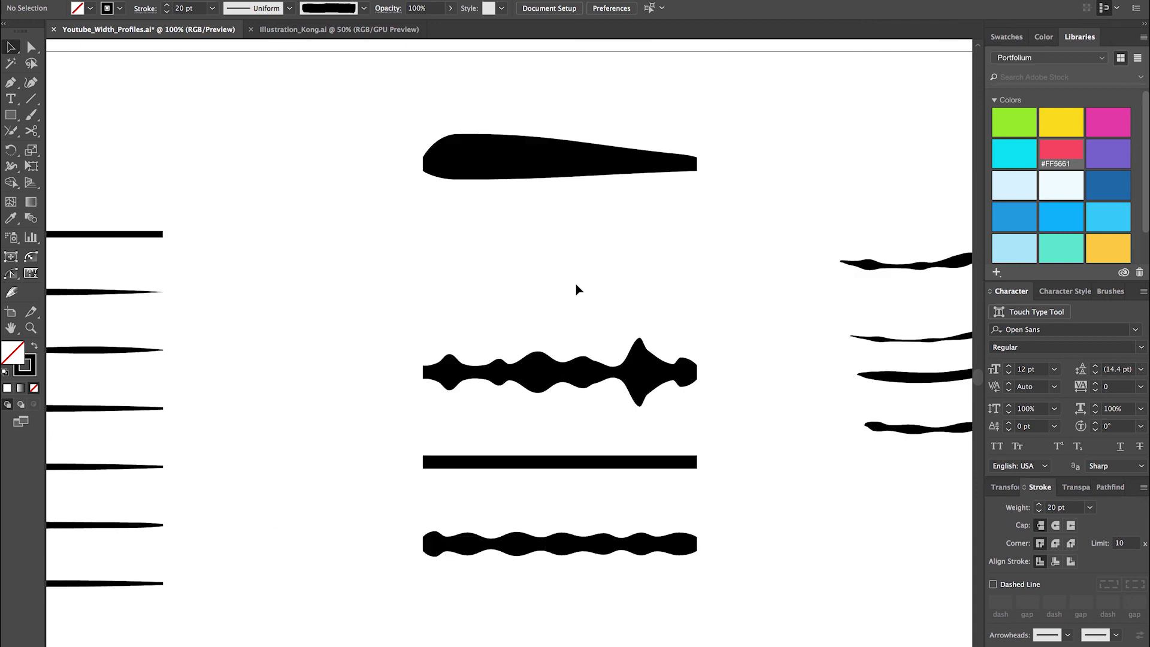
pyautogui.hscroll(1, 596, 287)
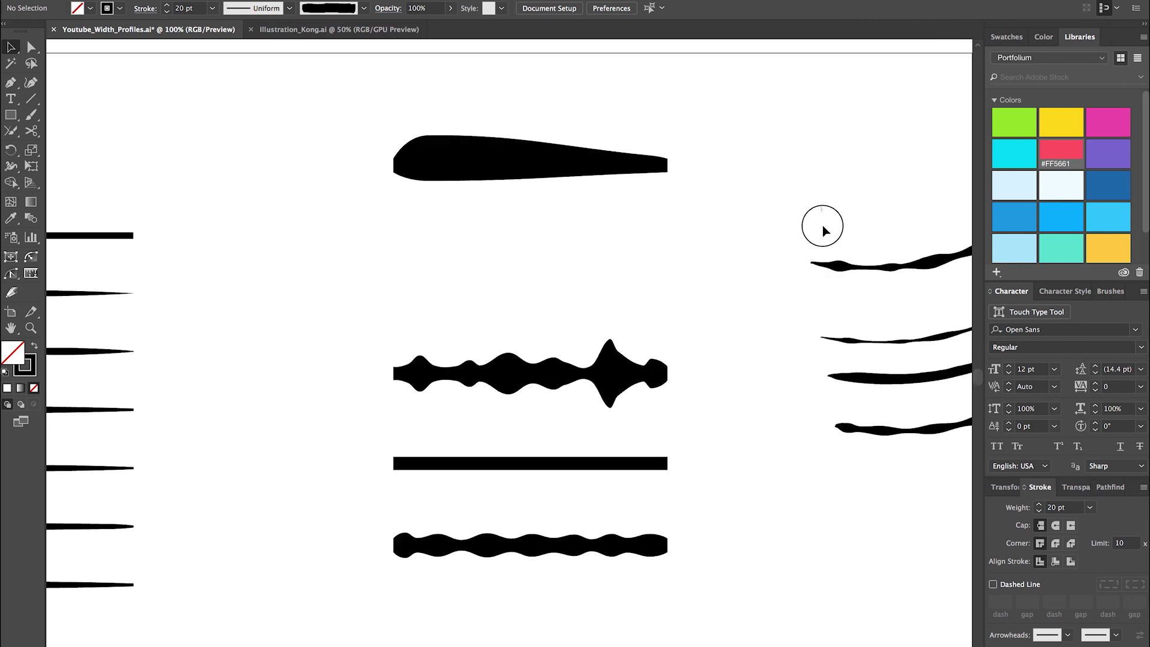
pyautogui.moveTo(823, 227); pyautogui.dragTo(916, 539)
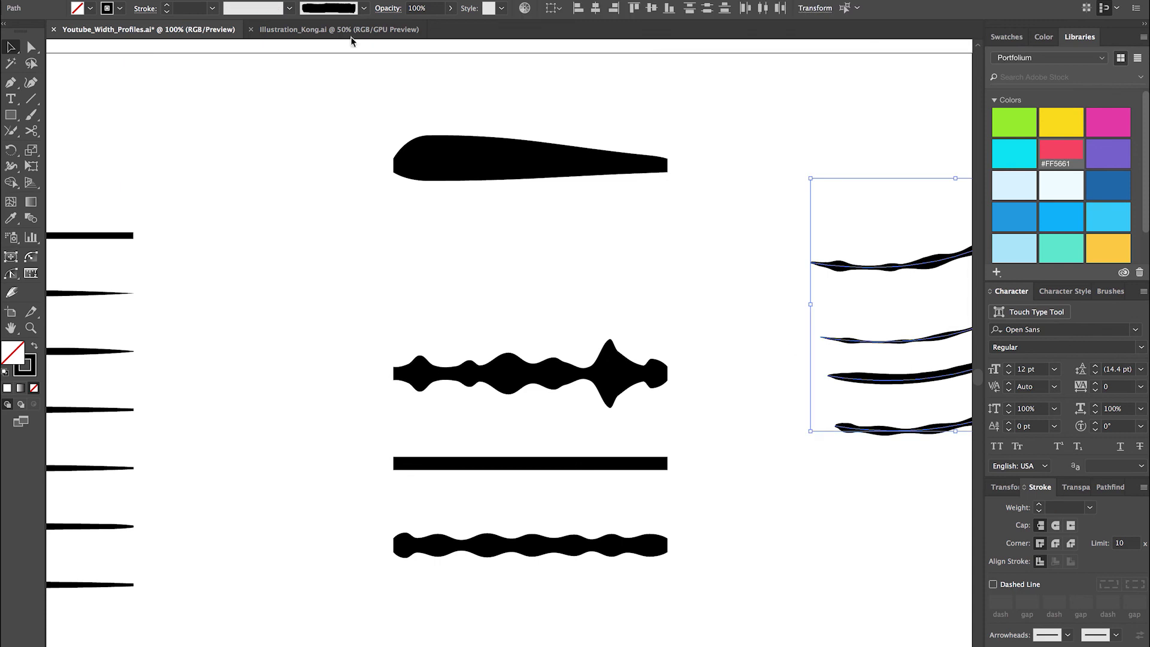
pyautogui.click(323, 206)
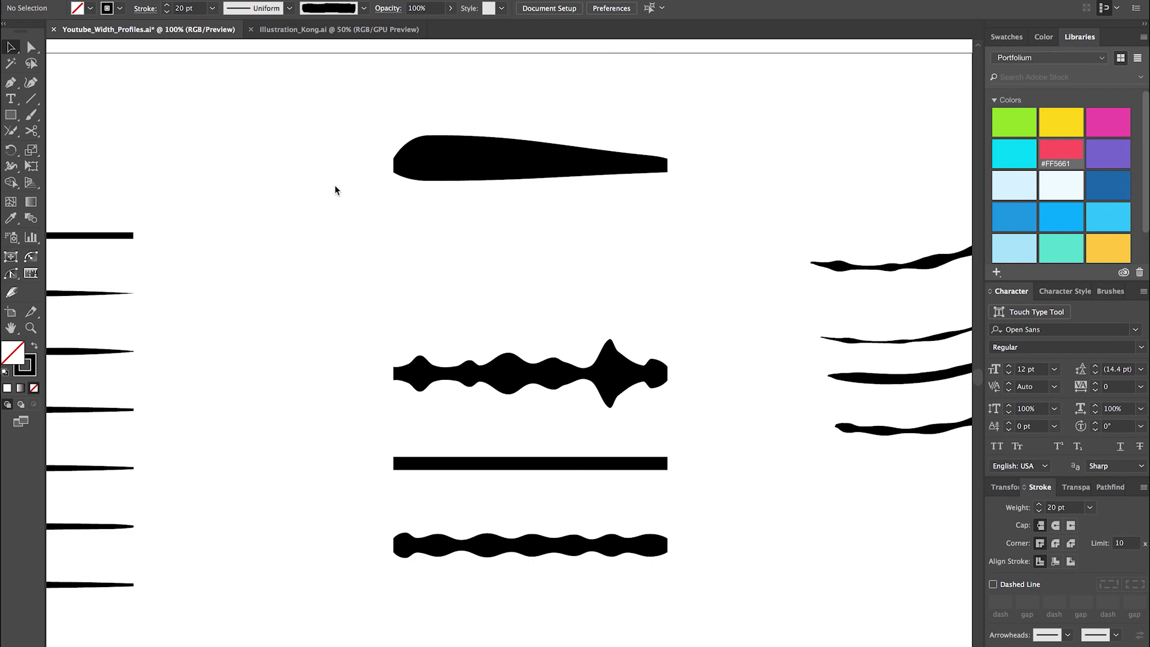
pyautogui.hscroll(3, 454, 188)
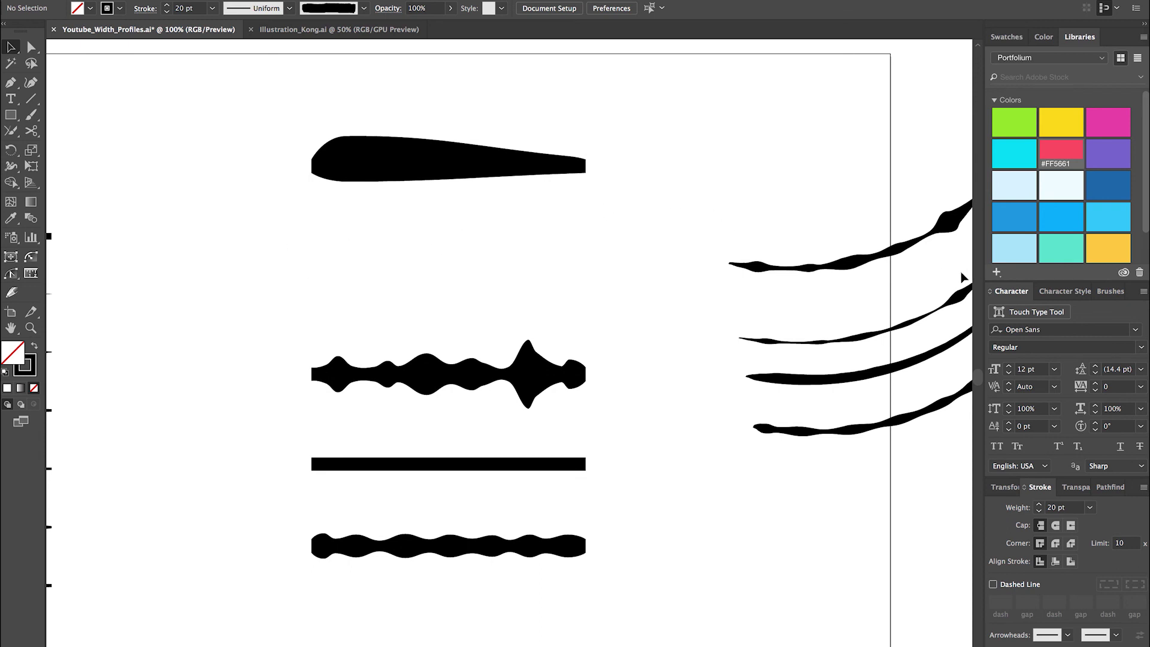
pyautogui.moveTo(734, 209); pyautogui.dragTo(840, 494)
pyautogui.scroll(-1, 811, 355)
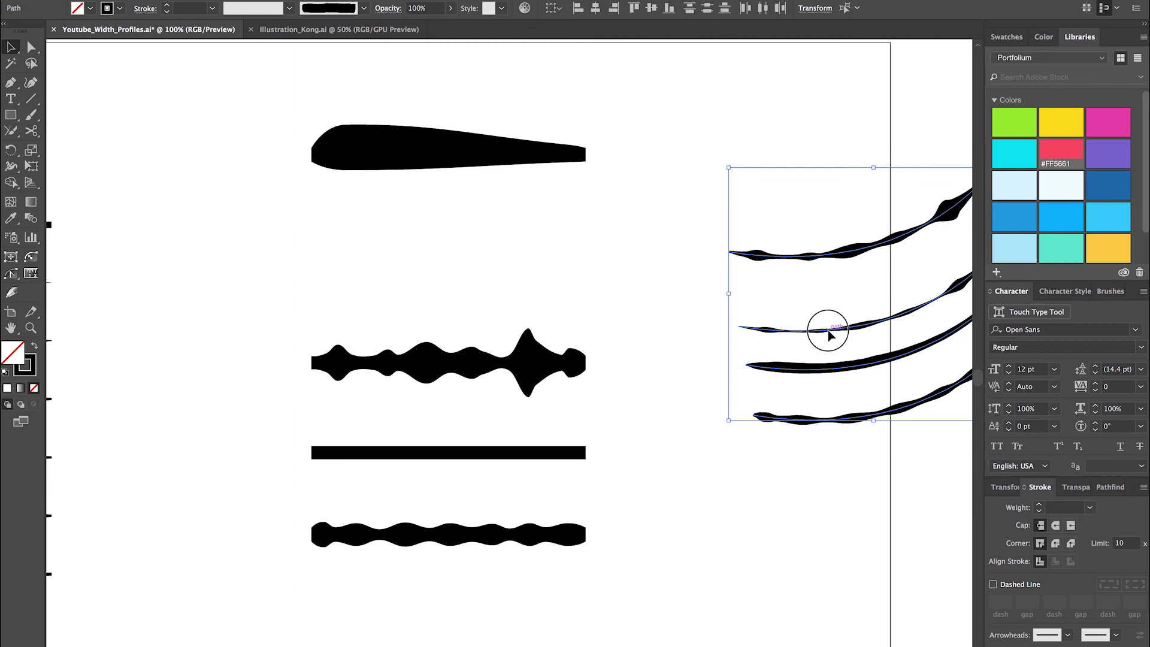